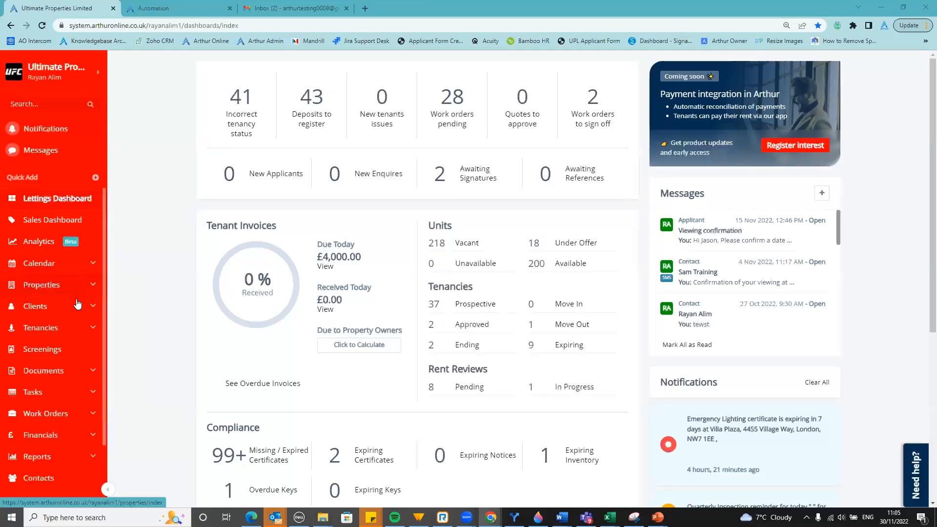
Expand the Clients section in the sidebar and show the Applicants list
left_click(92, 309)
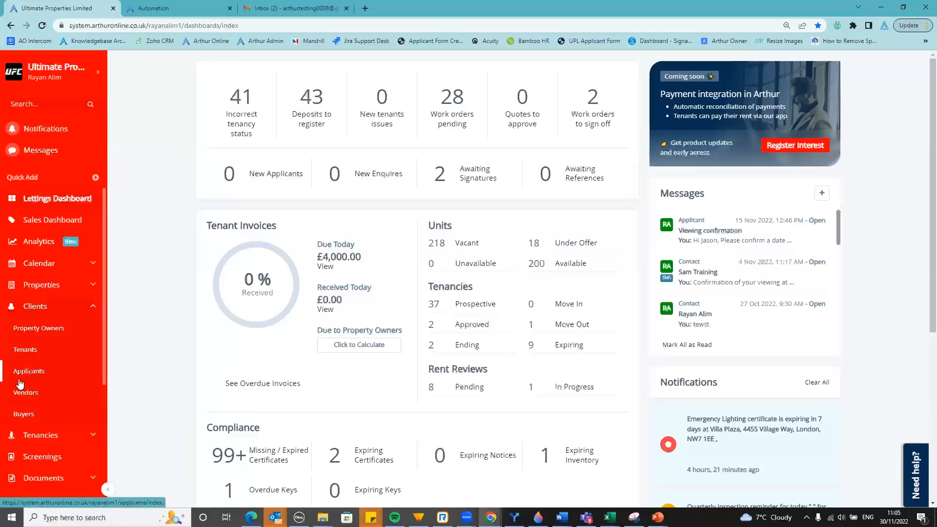
left_click(30, 372)
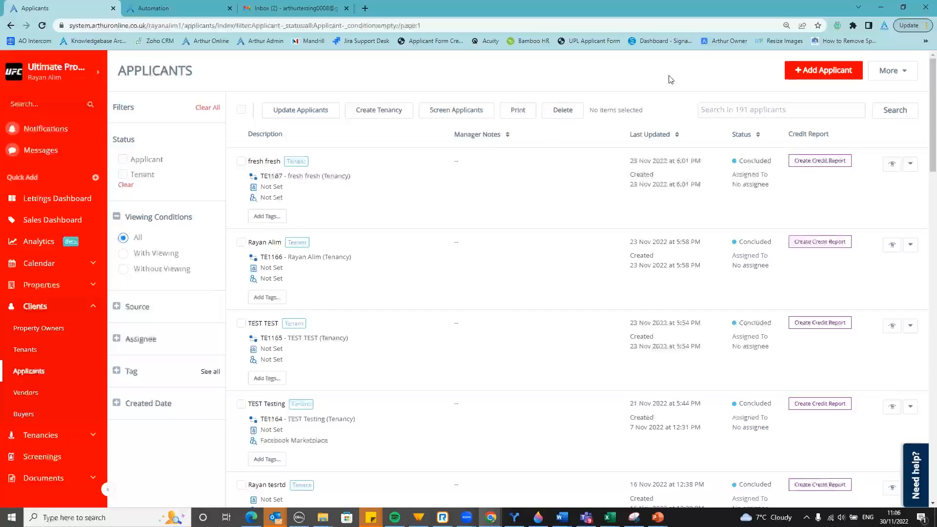
Start a new applicant with prefix Mr and enter the applicant's first and last name
left_click(802, 73)
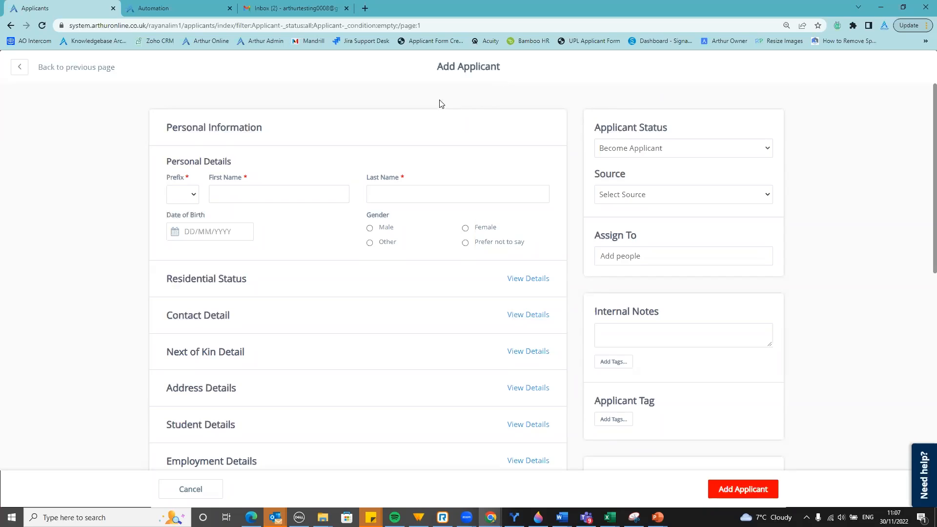
left_click(194, 197)
left_click(190, 209)
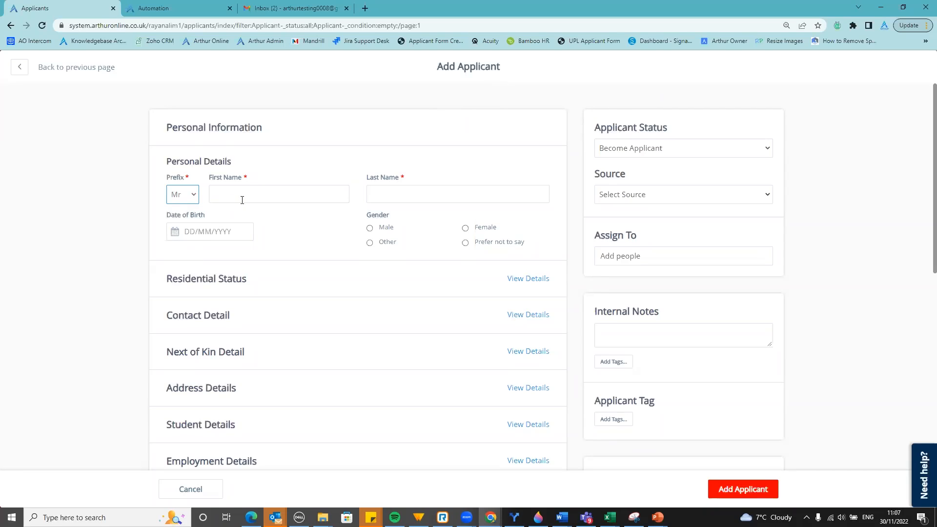
left_click(539, 324)
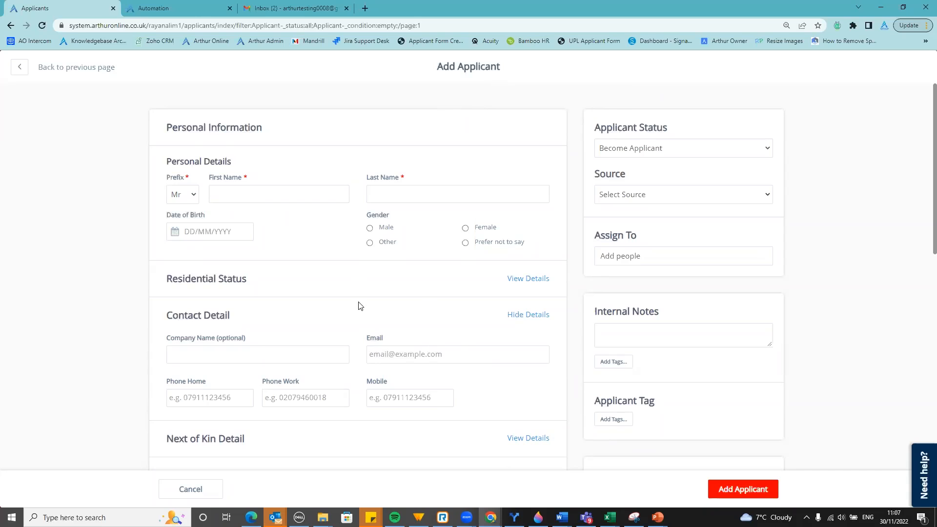
left_click(270, 191)
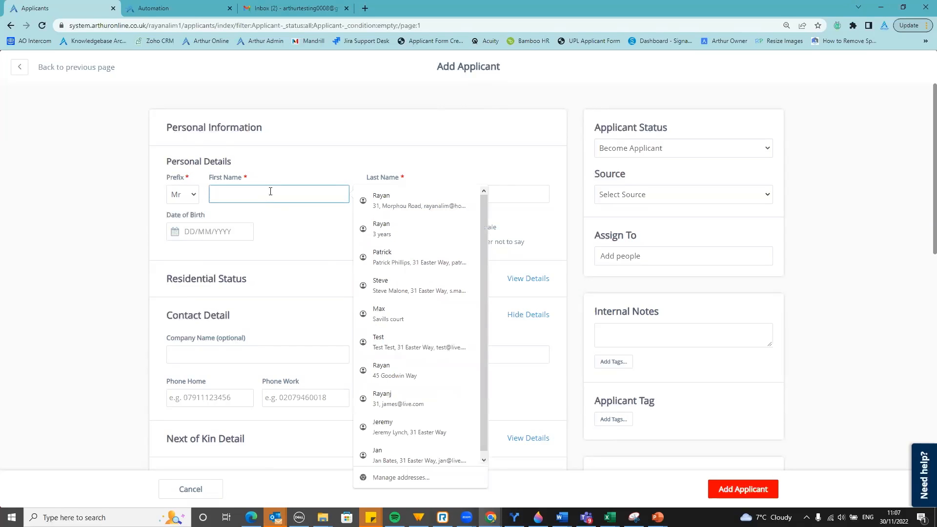
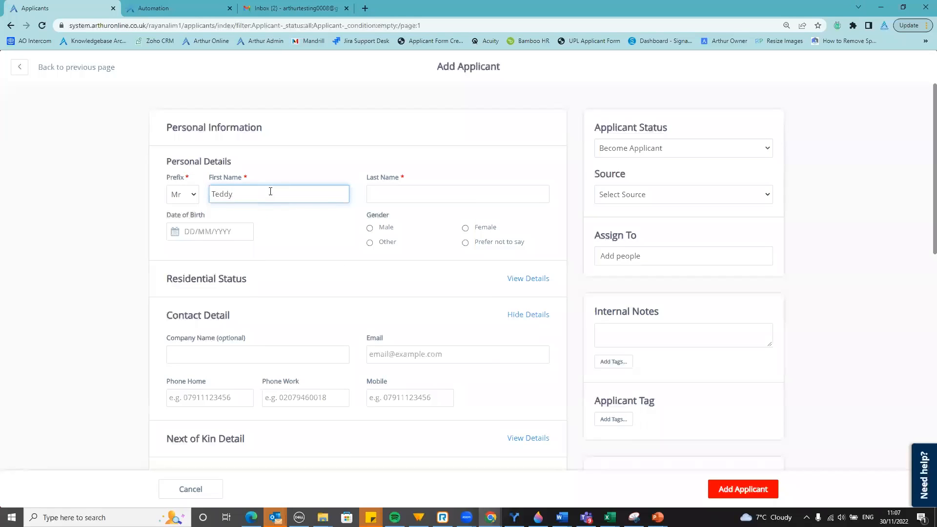
key("Tab")
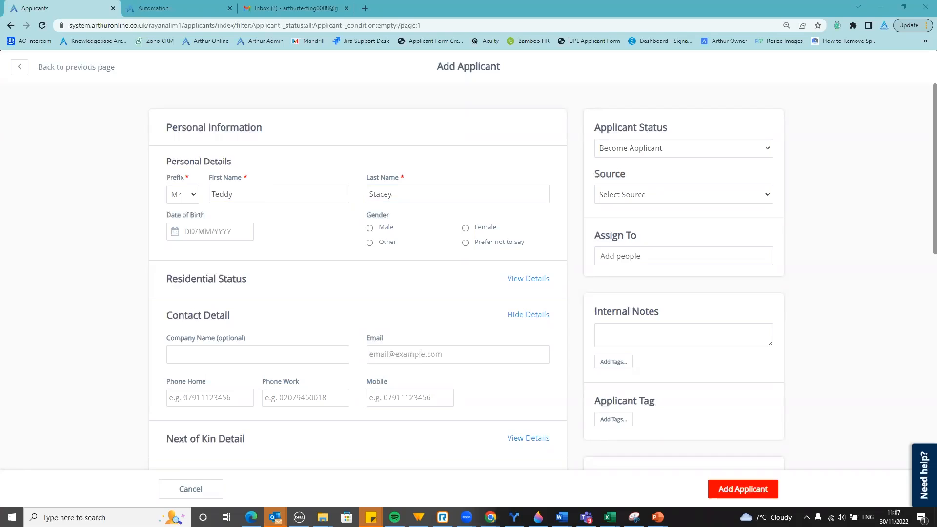
Fill in the applicant's email from the saved suggestion and their mobile number
left_click(404, 352)
key("Down")
key("Return")
left_click(513, 385)
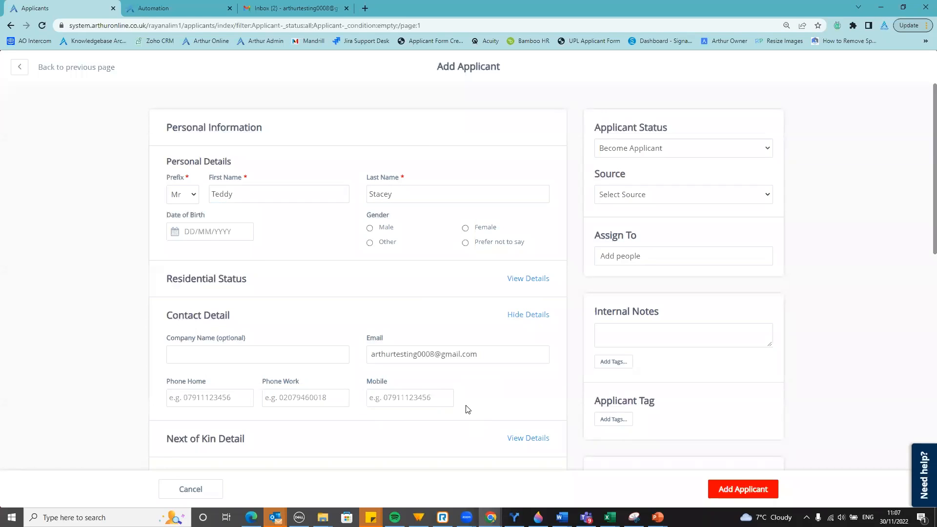
left_click(437, 398)
left_click(512, 385)
Save the new applicant, then review their Personal Info and the empty Messages section
left_click(740, 488)
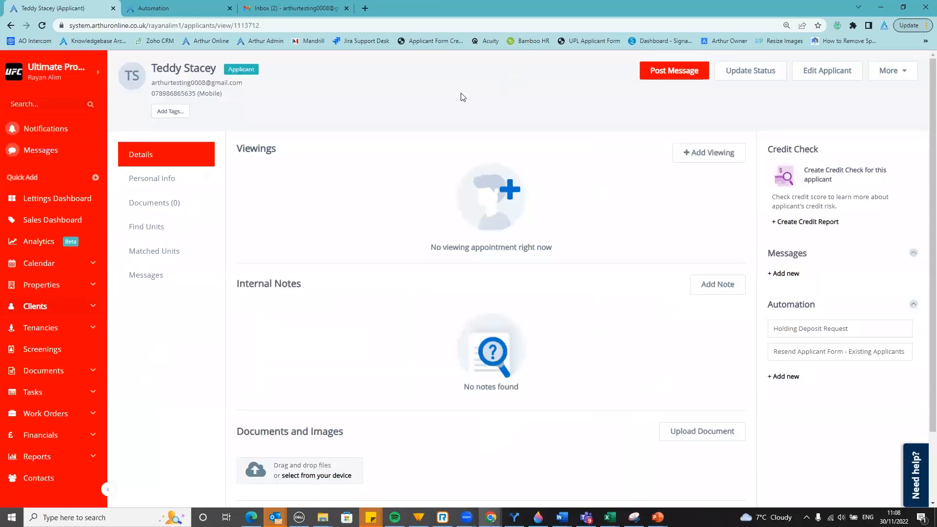
left_click(170, 182)
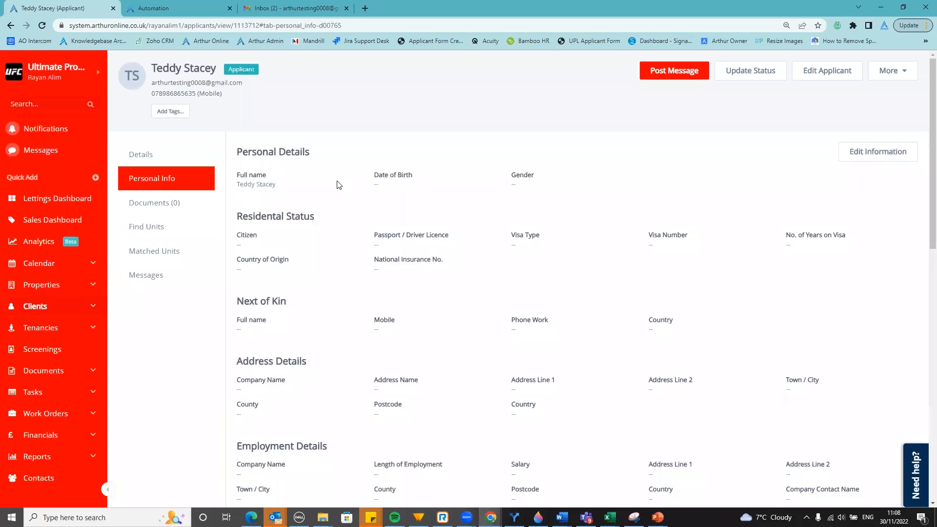
left_click(147, 277)
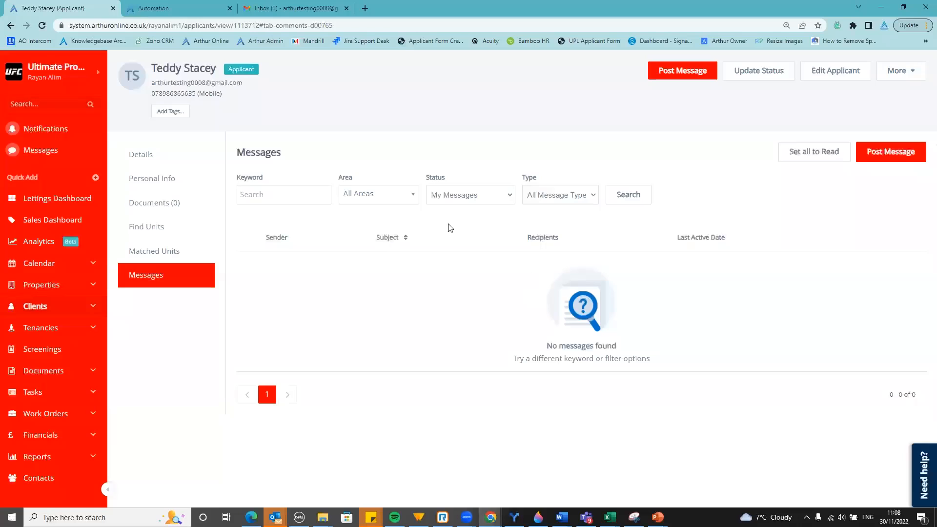
Open a Post Message form for the applicant and look over its pre-filled subject and email option
left_click(899, 152)
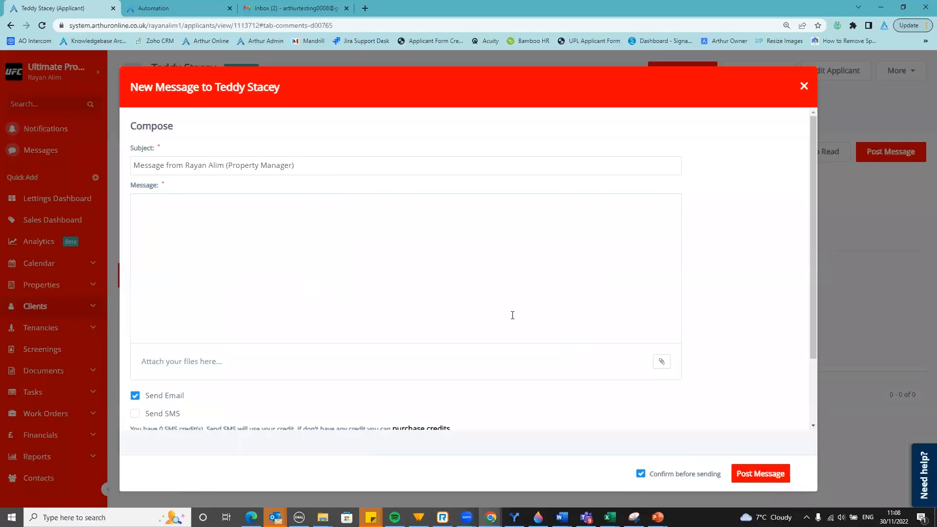
scroll(216, 310, "down", 2)
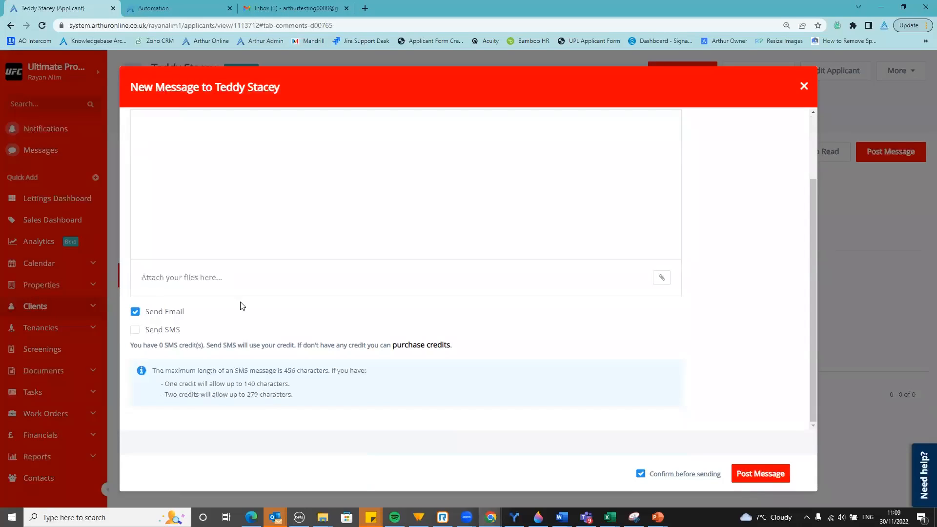
scroll(266, 323, "up", 2)
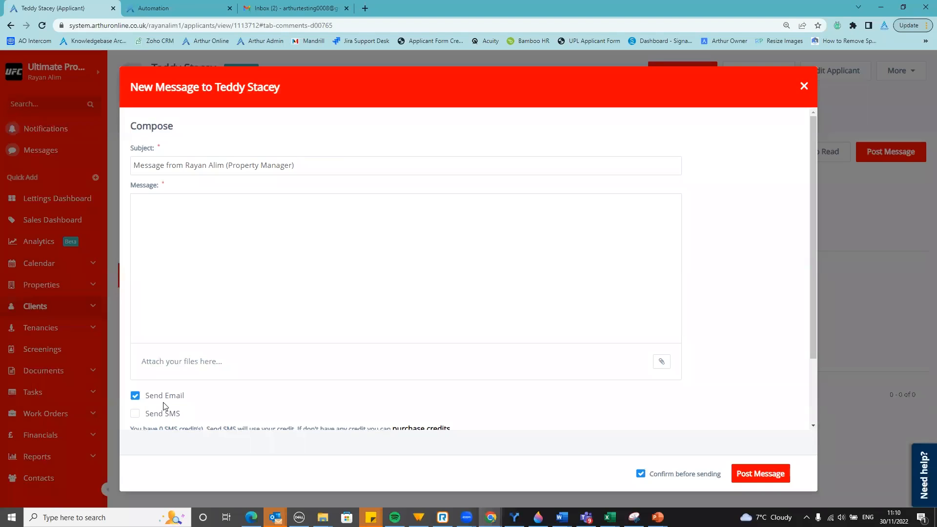
Close the unsent message and return to the applicant's Details tab
left_click(880, 209)
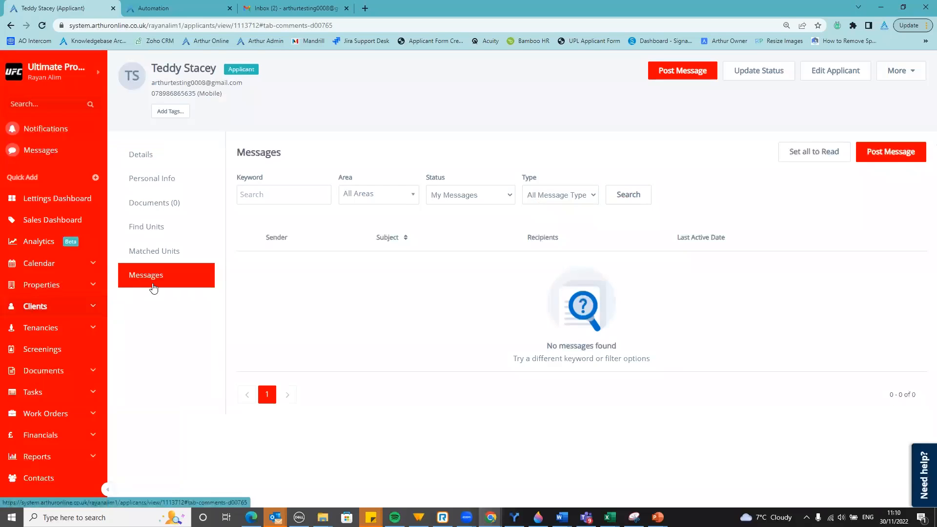
left_click(186, 162)
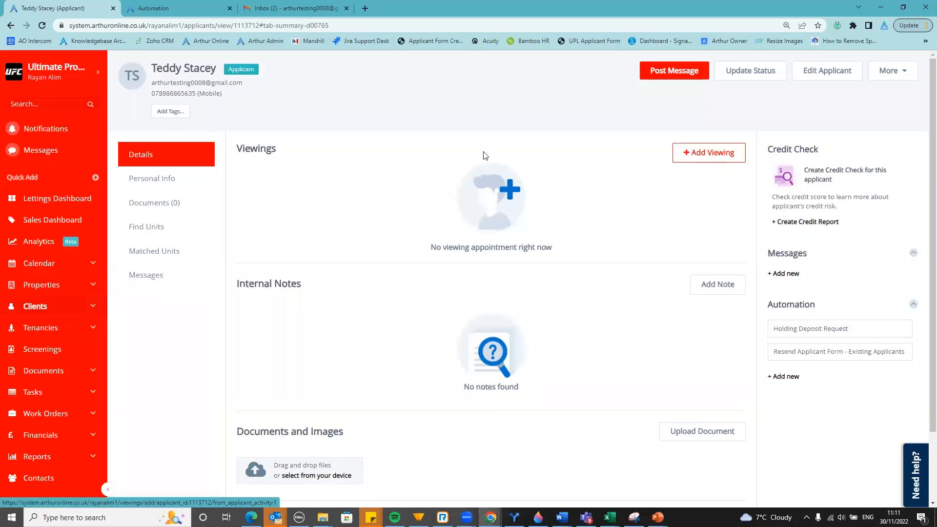
Open the Add unit viewing form for the applicant and scroll through its fields
left_click(702, 153)
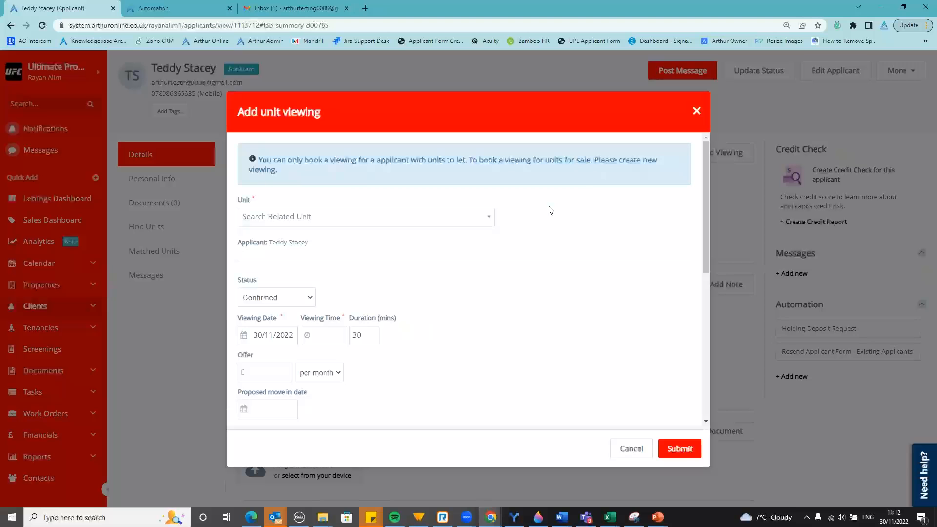
scroll(618, 228, "down", 1)
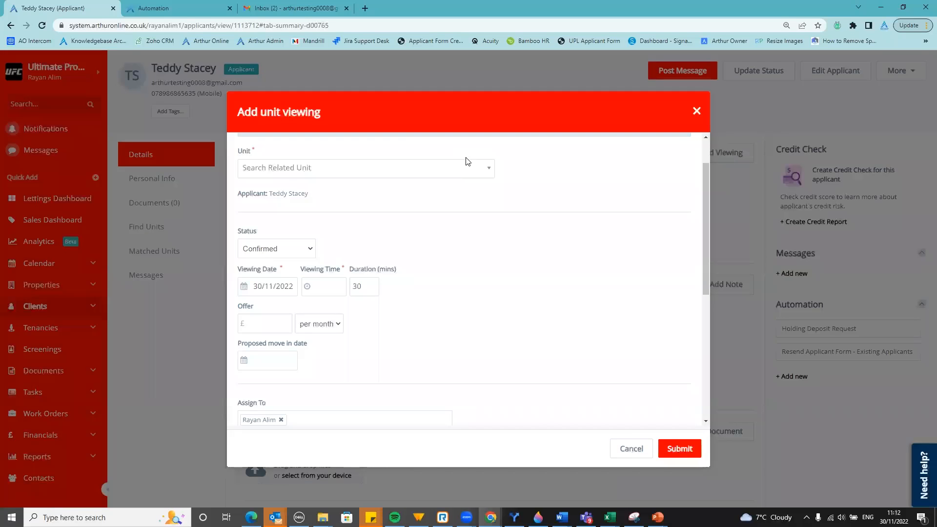
Search the Unit list for 'fl' and select the Flat 1 unit for the viewing
left_click(412, 173)
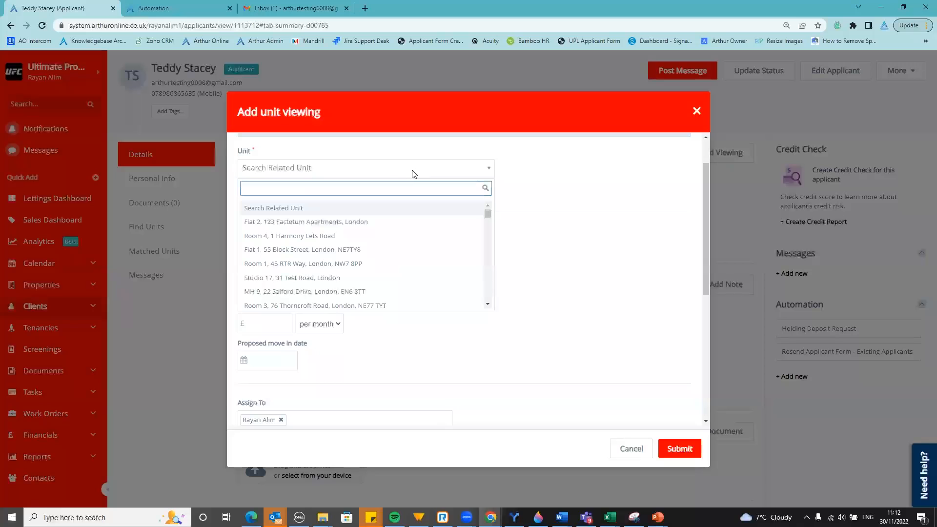
scroll(355, 236, "down", 5)
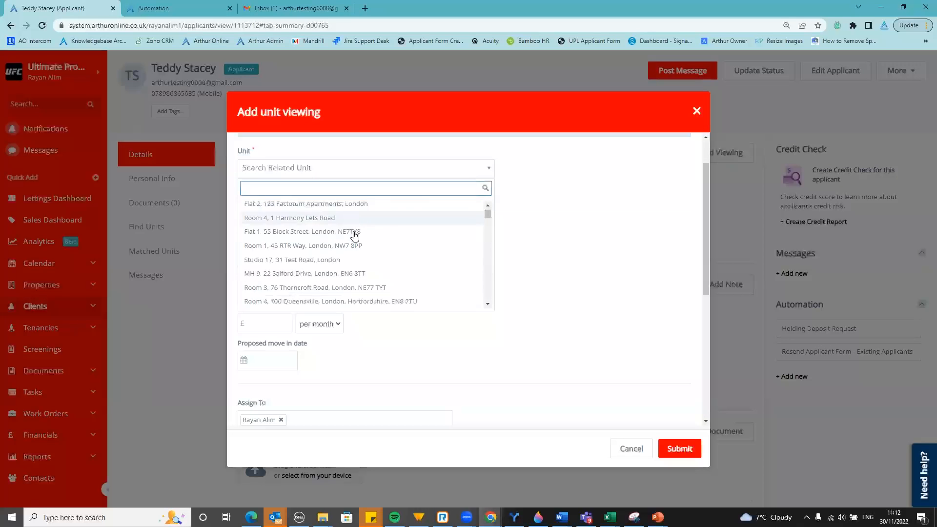
scroll(358, 237, "down", 8)
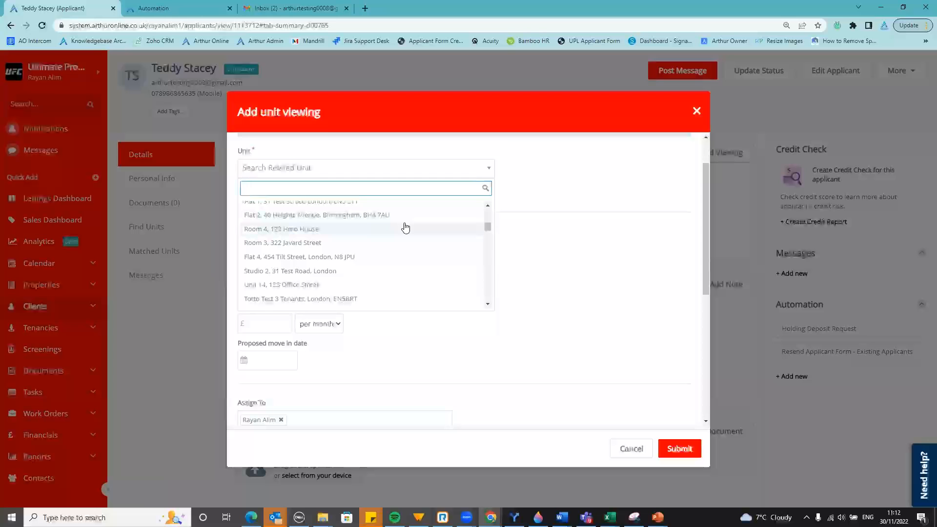
type("f")
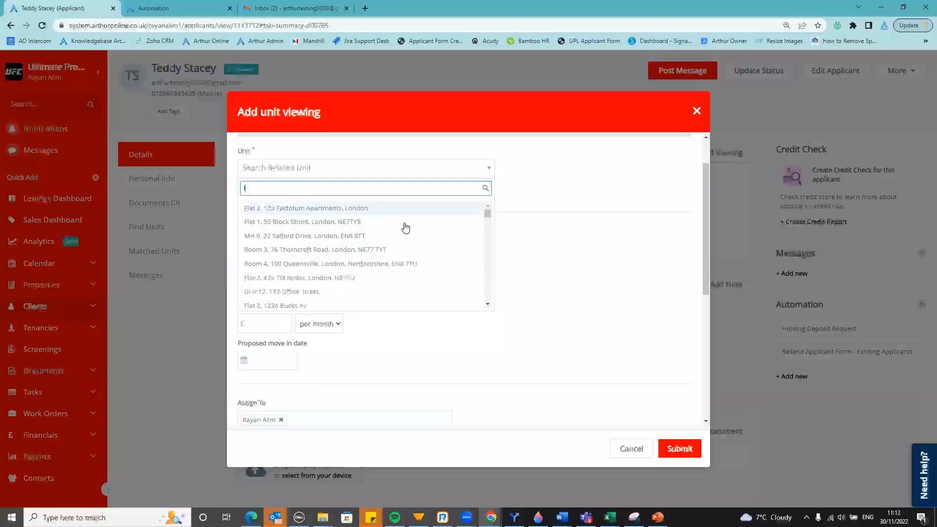
type("l")
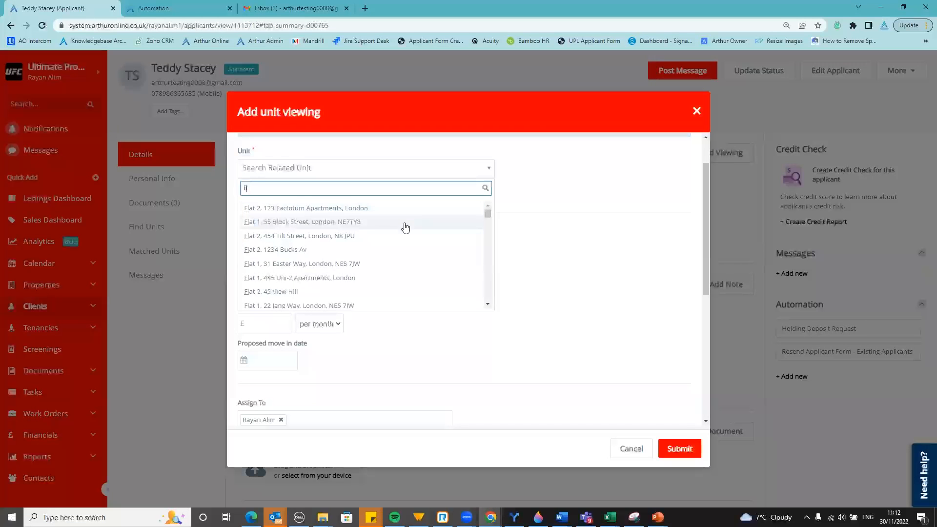
left_click(405, 222)
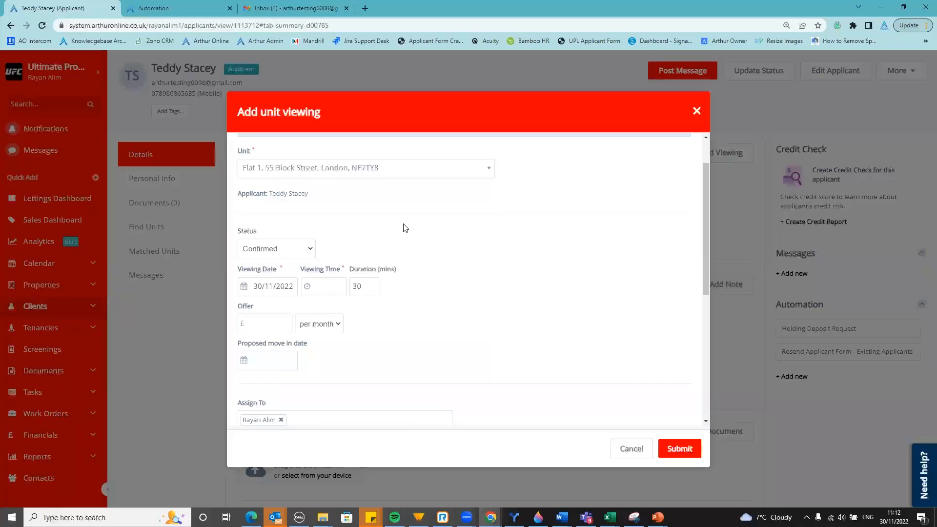
scroll(306, 225, "down", 1)
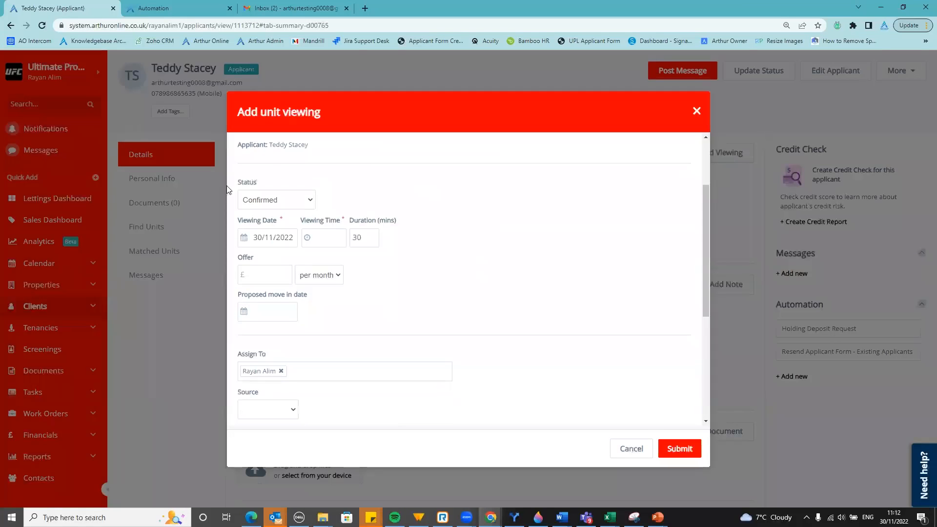
left_click(274, 205)
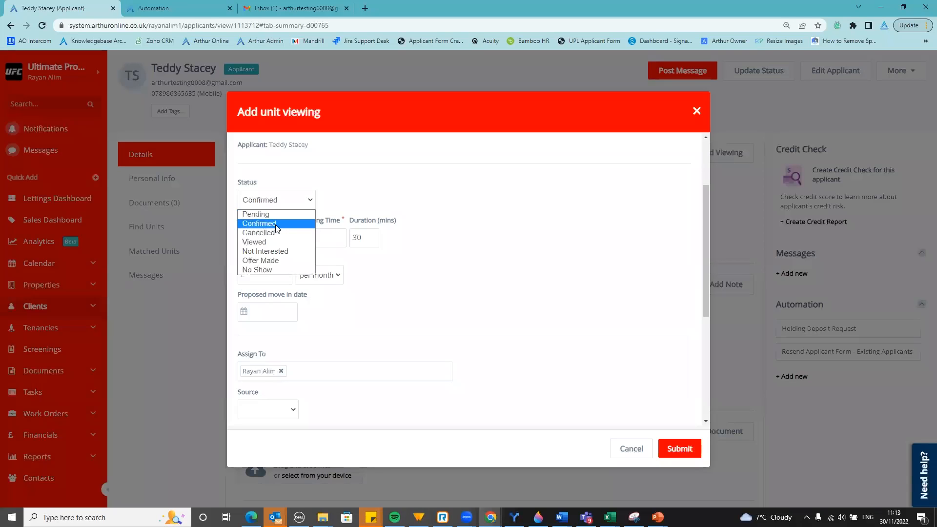
left_click(276, 225)
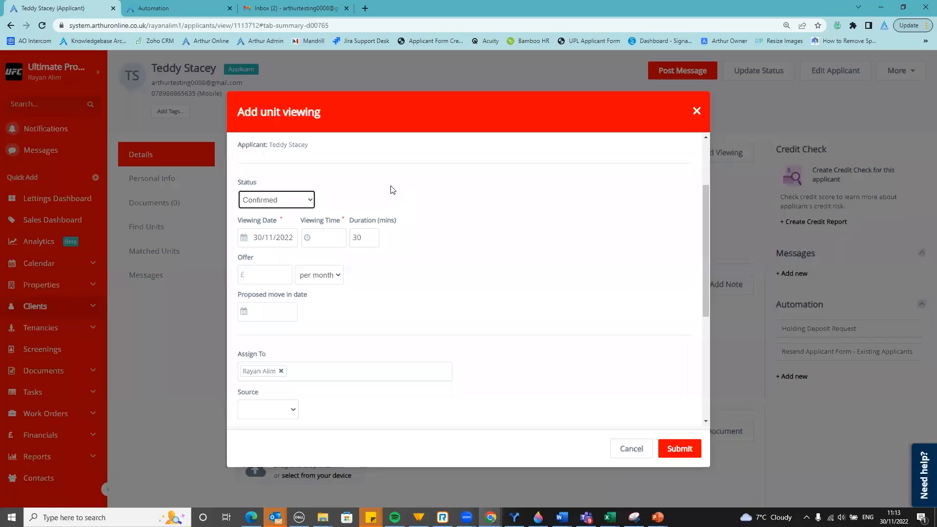
scroll(389, 188, "down", 1)
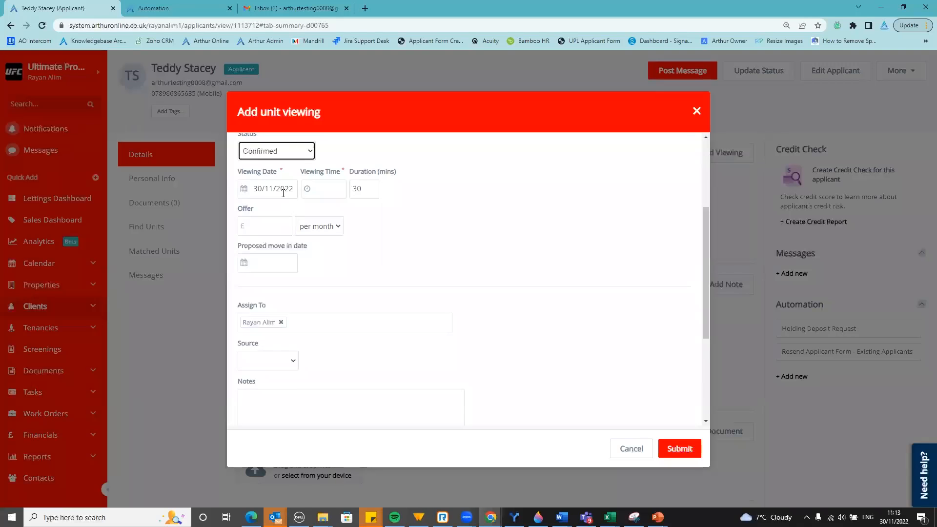
Set the viewing date to 01/12/2022 and the viewing time to 10:00
left_click(244, 190)
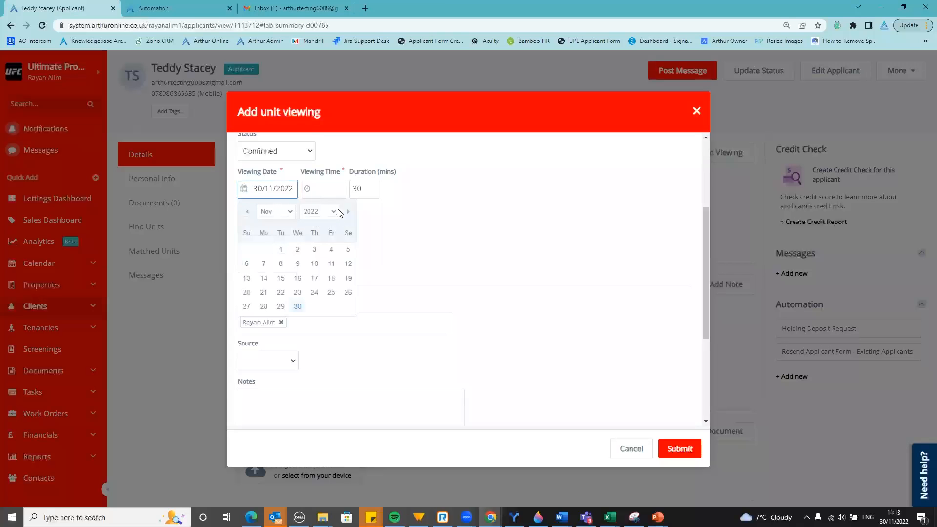
left_click(347, 212)
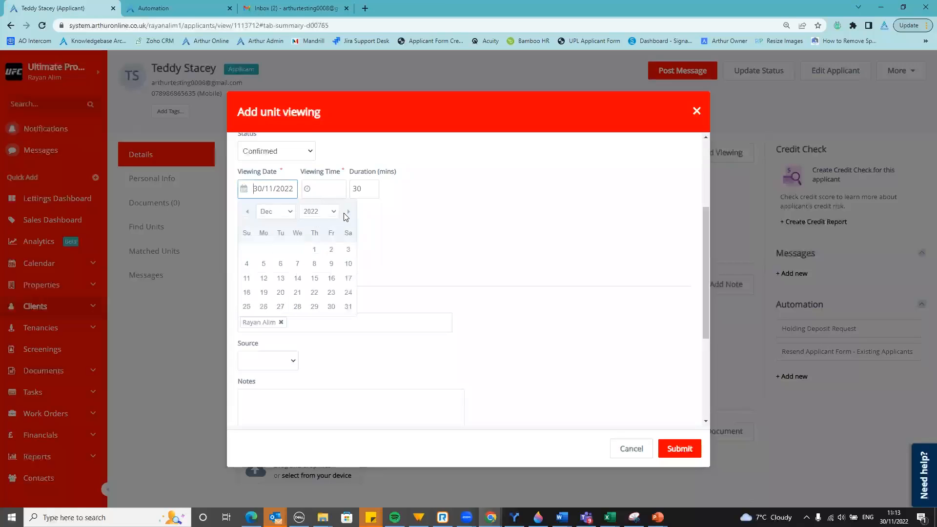
left_click(315, 250)
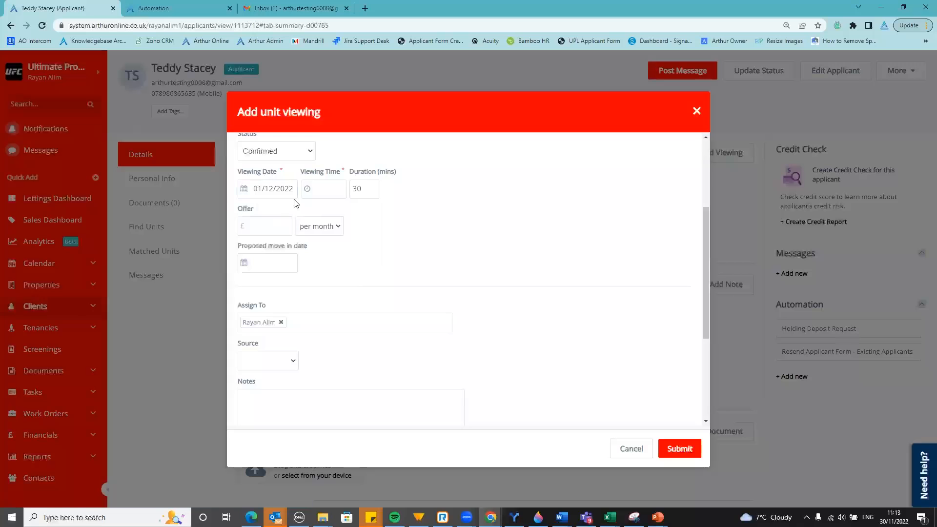
left_click(319, 190)
left_click(327, 214)
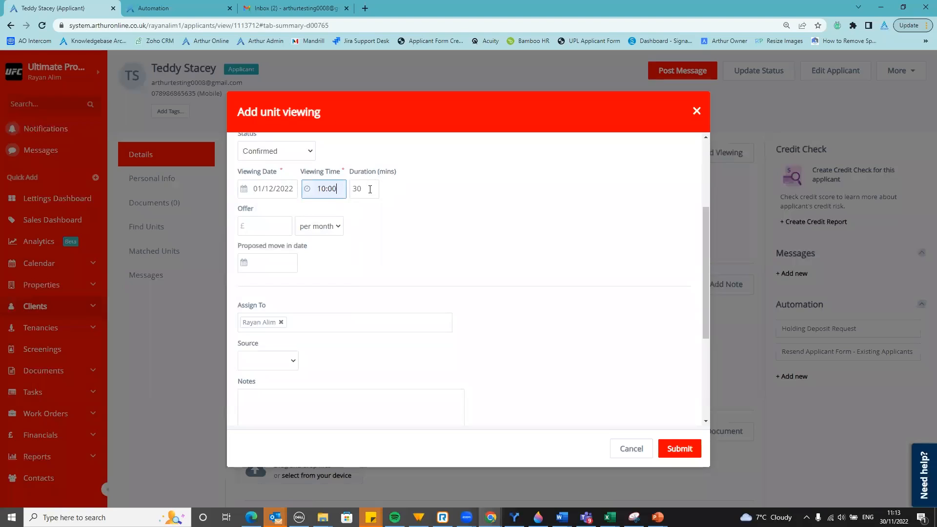
left_click(370, 235)
Enter an offer of £1200.00 per month
left_click(282, 223)
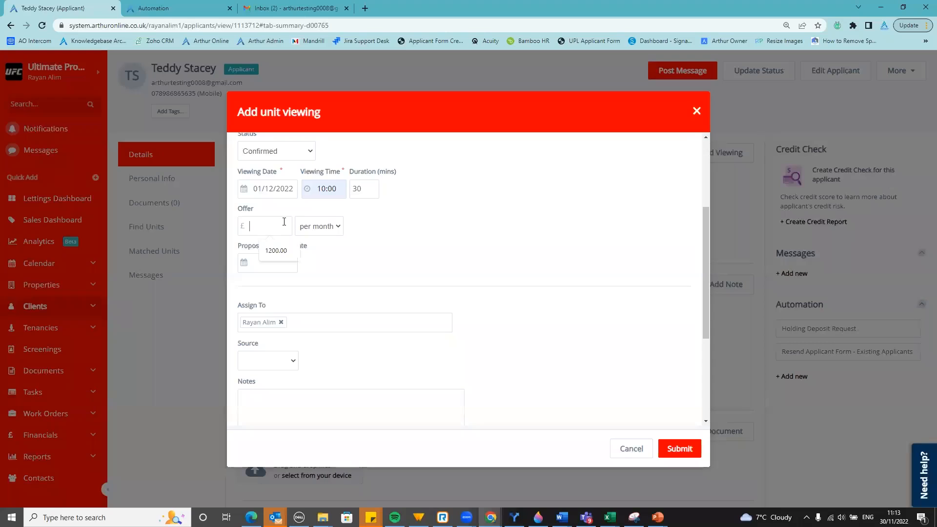
type("1200")
left_click(330, 241)
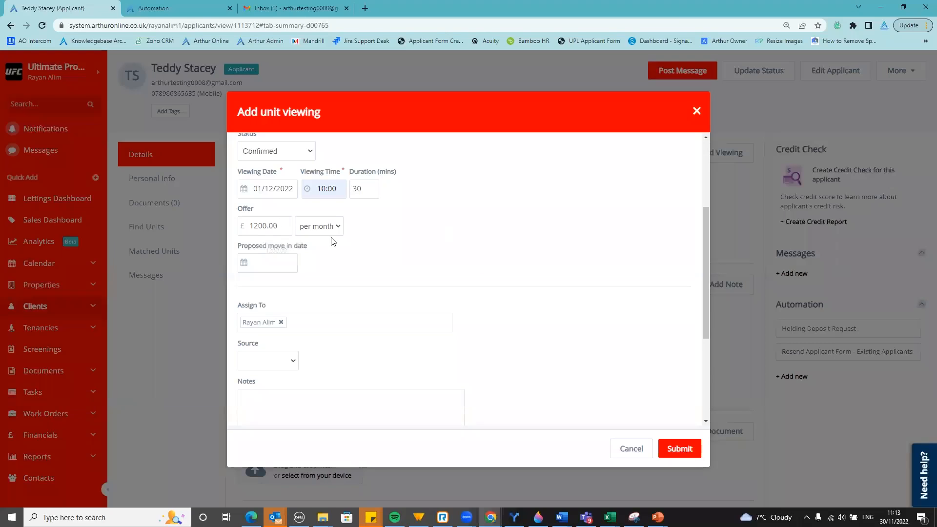
Pick 21 December 2022 as the proposed move-in date and review the rest of the form
left_click(244, 270)
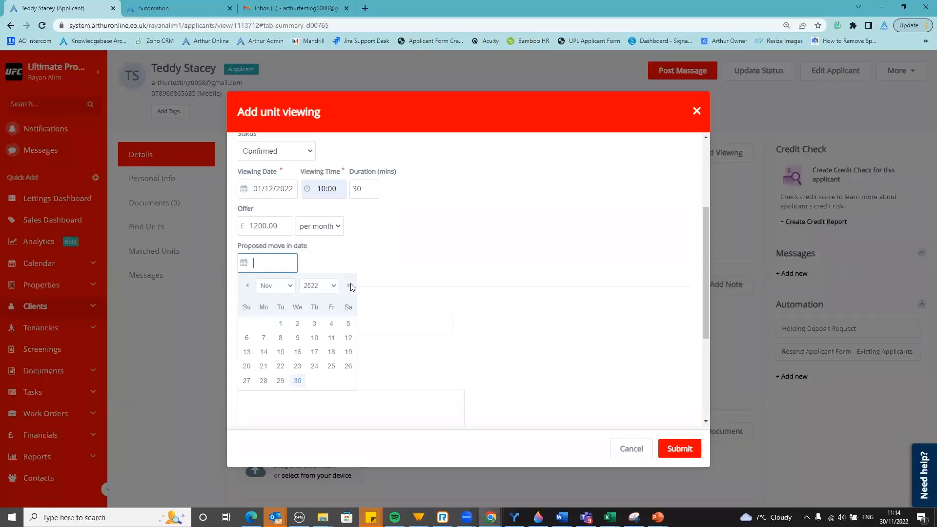
left_click(297, 366)
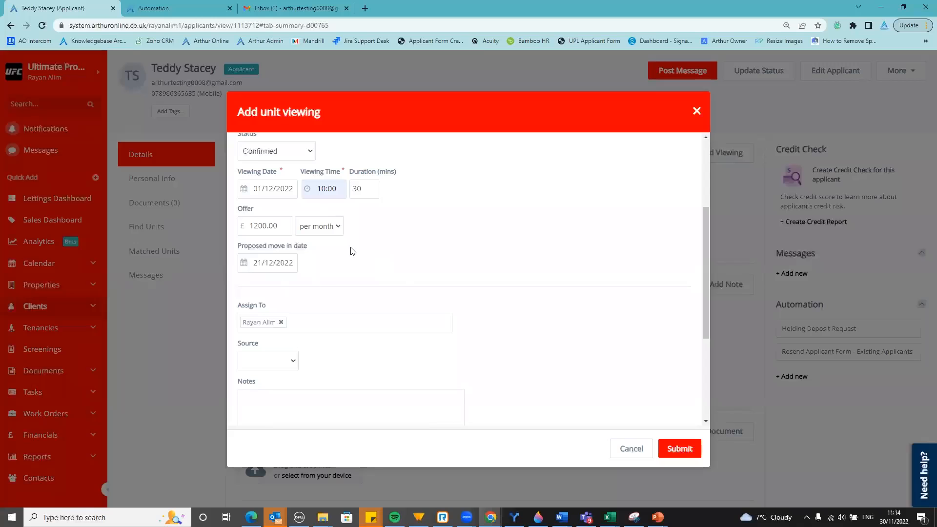
scroll(410, 238, "down", 1)
scroll(305, 255, "down", 2)
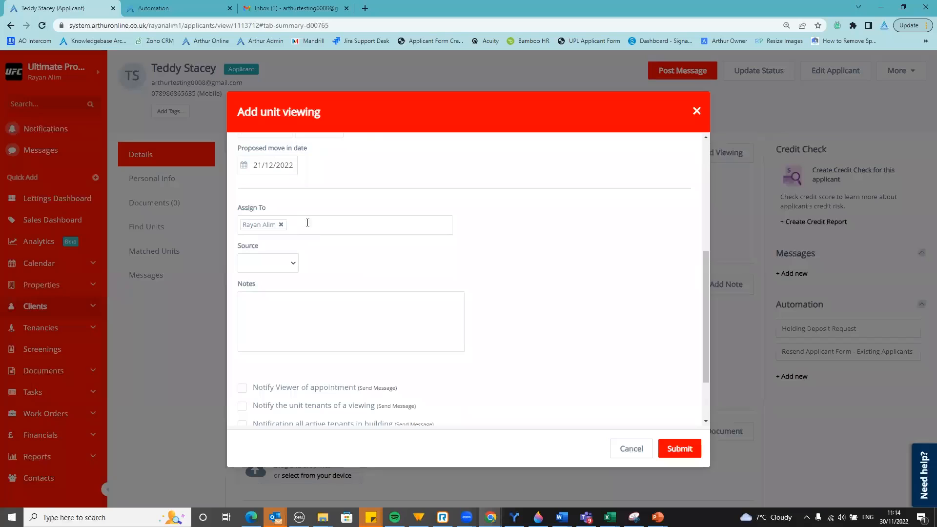
scroll(310, 226, "up", 1)
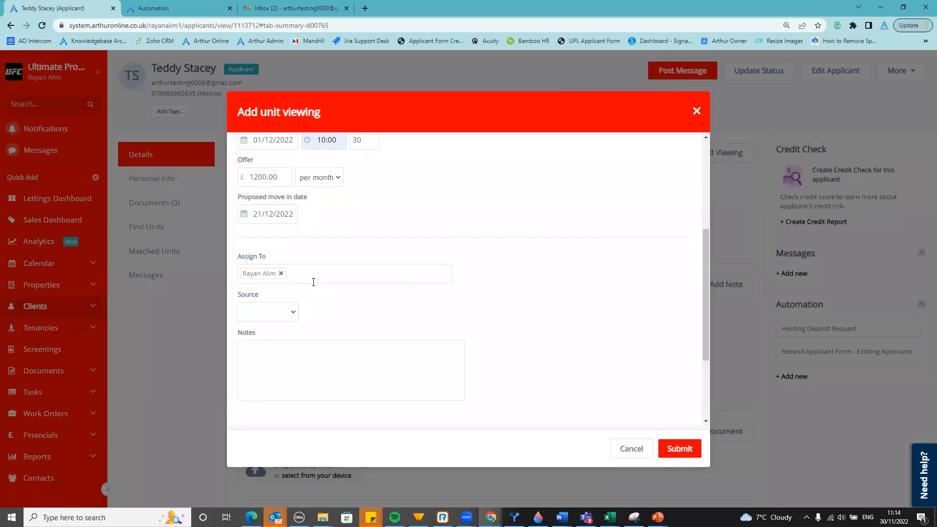
left_click(314, 277)
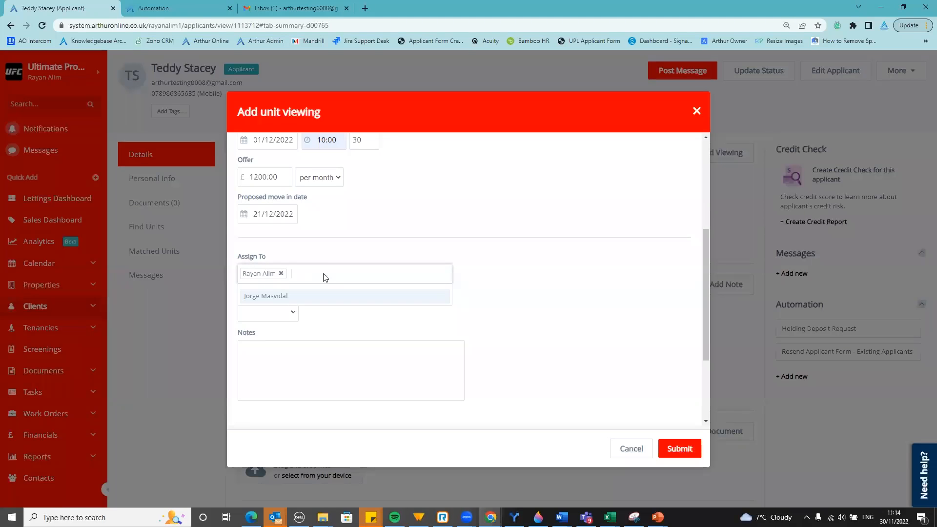
left_click(324, 253)
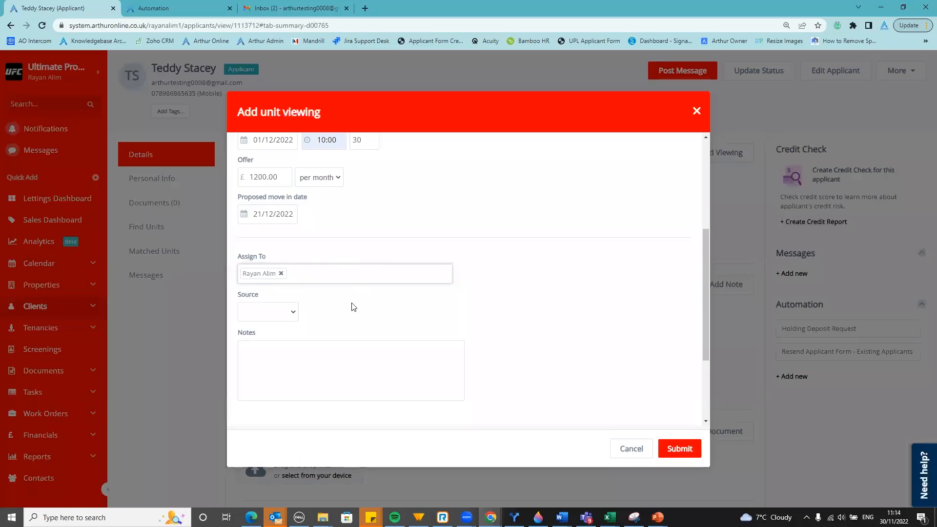
left_click(280, 317)
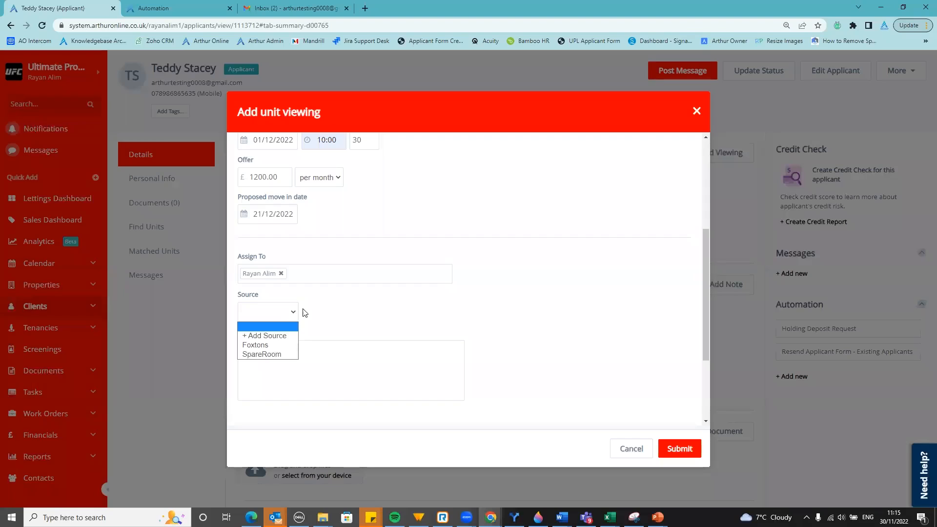
left_click(357, 313)
left_click(351, 374)
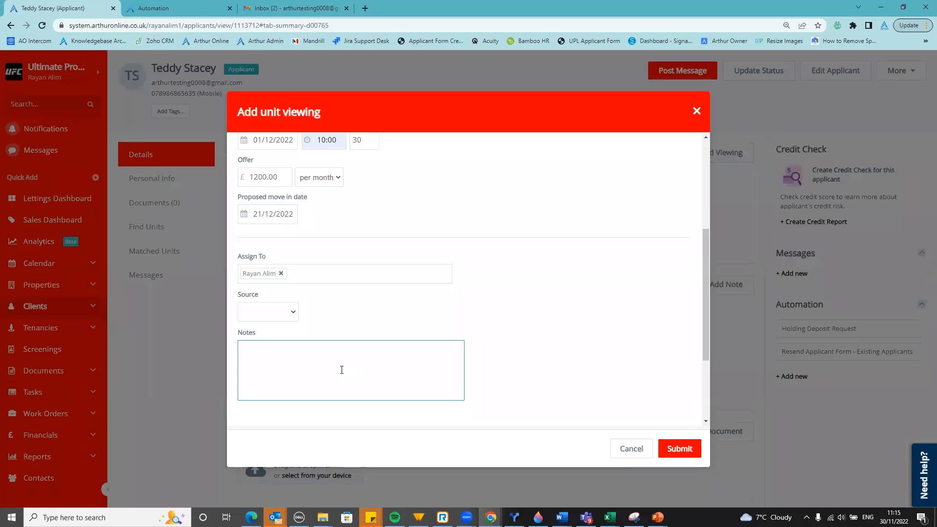
Enter "has 3 kids, interested in garden" in the viewing's Notes box
type("has 3 kids, interested in garden")
left_click(569, 247)
scroll(508, 293, "down", 3)
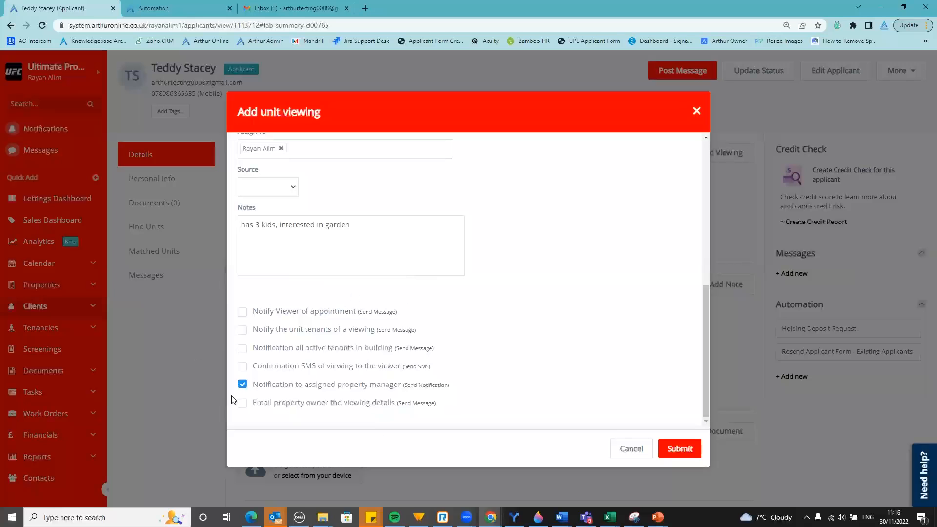
mouse_move(411, 409)
left_click(242, 313)
left_click(243, 330)
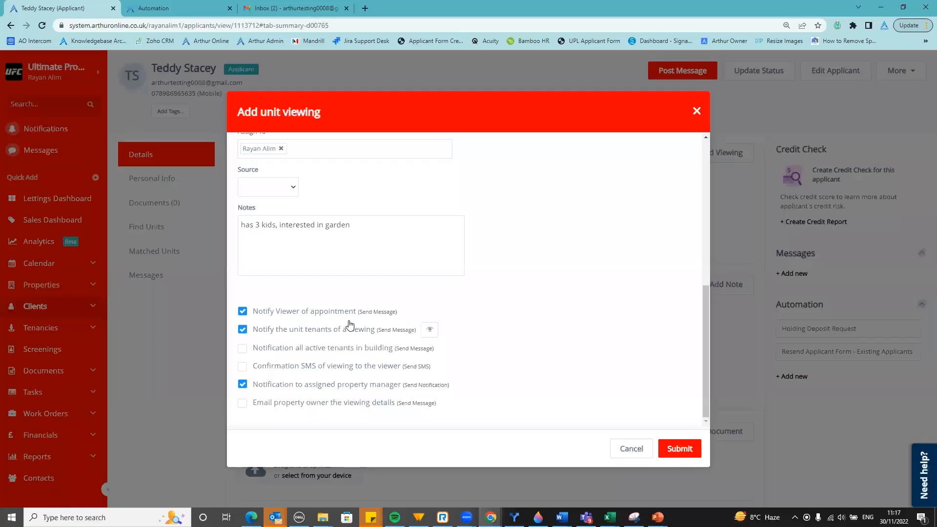
left_click(242, 313)
left_click(243, 330)
left_click(411, 312)
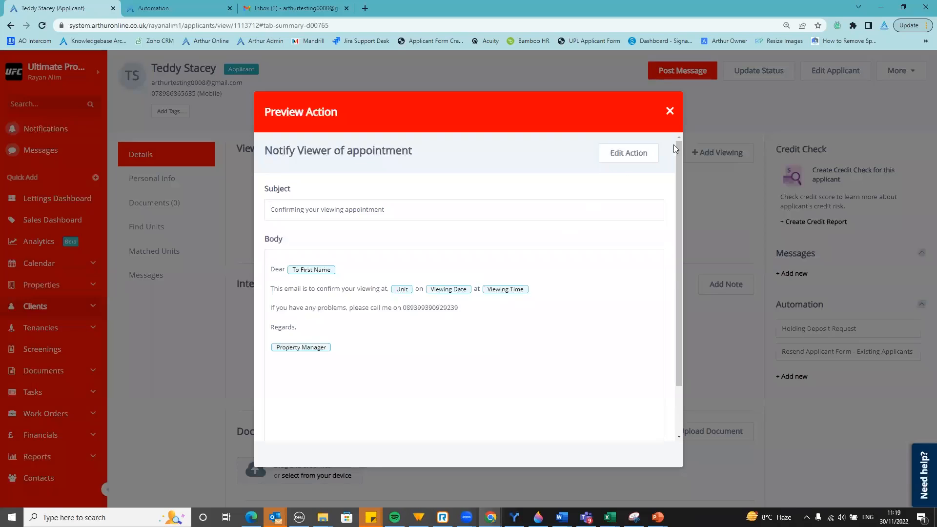
left_click(670, 112)
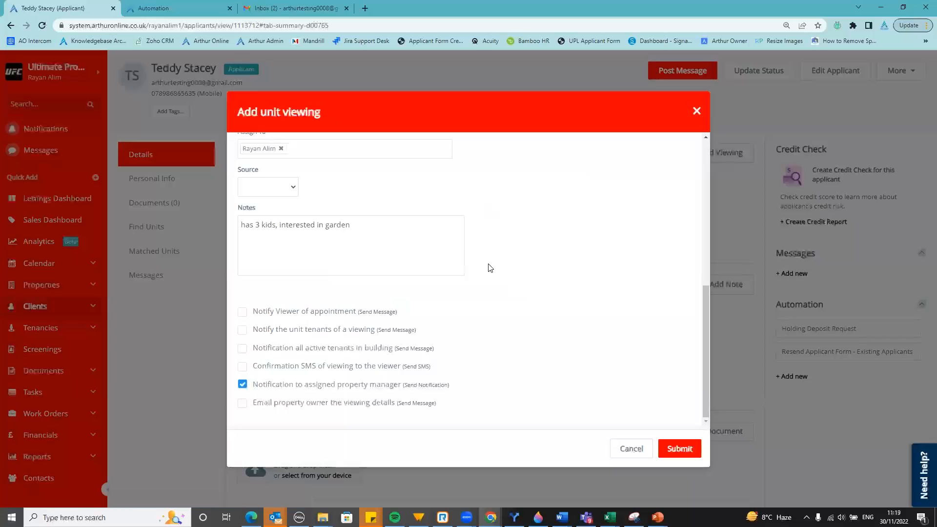
Tick 'Notify Viewer of appointment' in the Add unit viewing dialog, next to the property manager notification
scroll(490, 268, "up", 3)
scroll(492, 271, "up", 4)
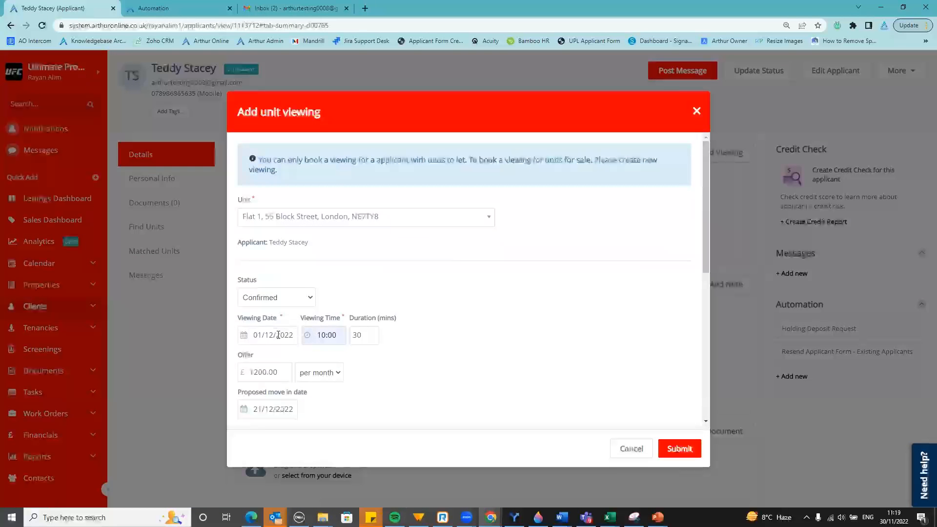
scroll(386, 328, "down", 6)
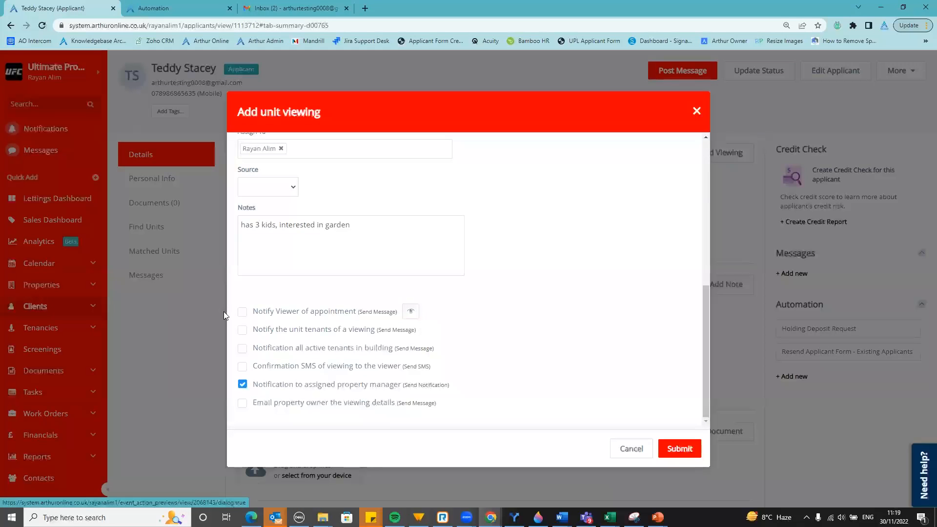
left_click(242, 312)
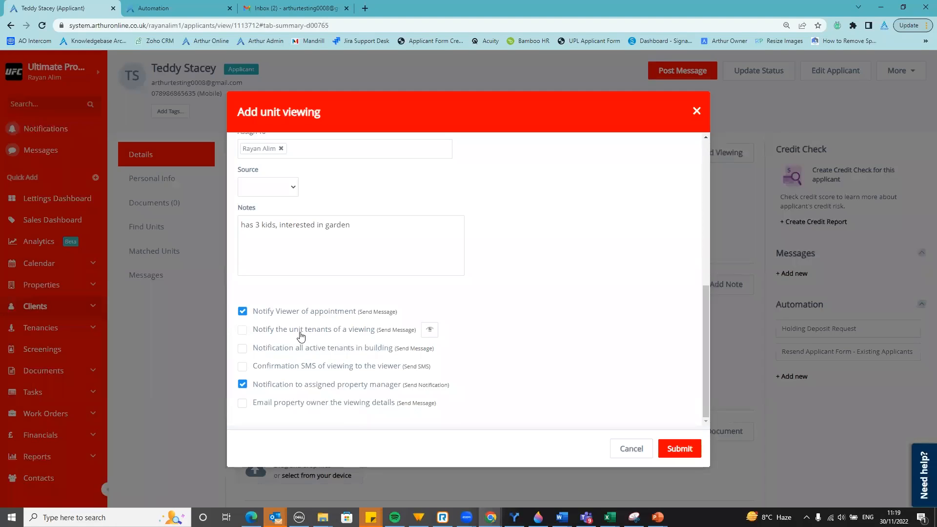
scroll(312, 338, "up", 6)
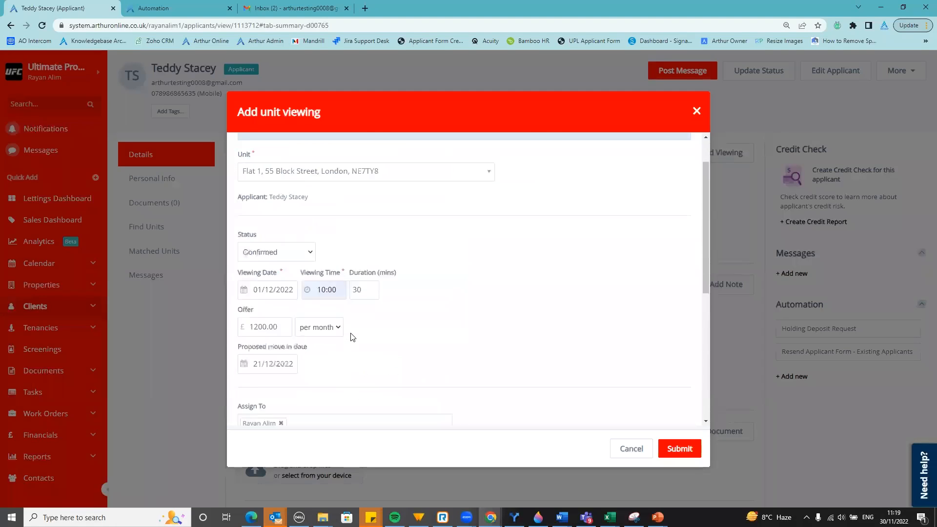
scroll(352, 337, "up", 1)
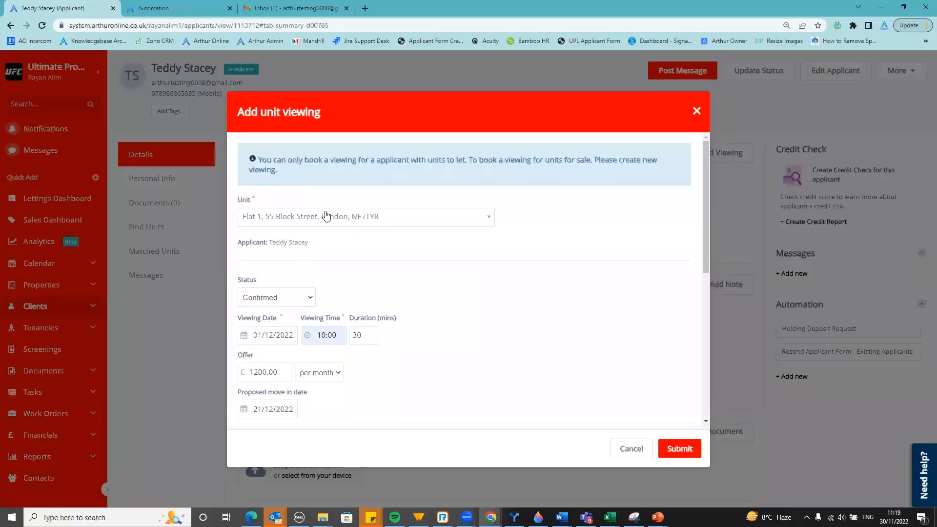
scroll(385, 241, "down", 6)
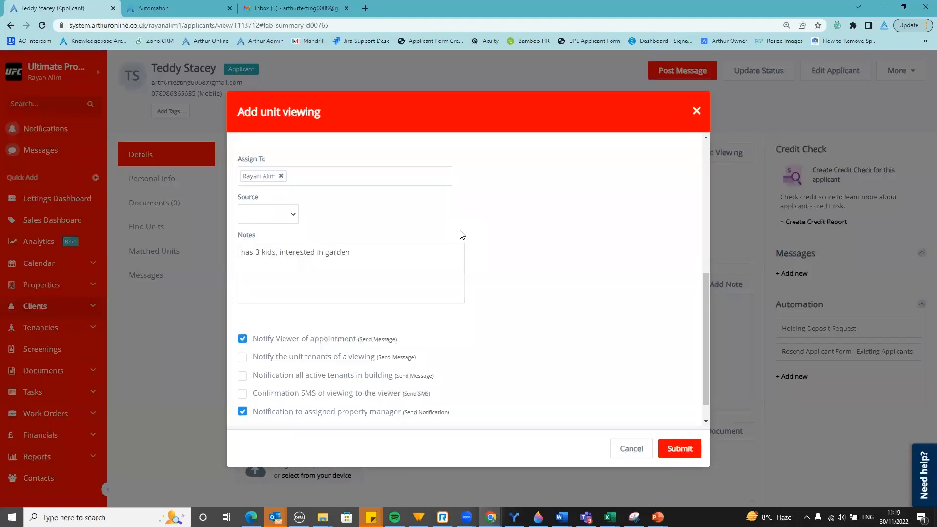
Tick unit-tenant notification and the viewer confirmation SMS, leaving the all-active-tenants notification off
left_click(243, 359)
left_click(241, 378)
left_click(242, 376)
left_click(243, 398)
scroll(343, 383, "down", 1)
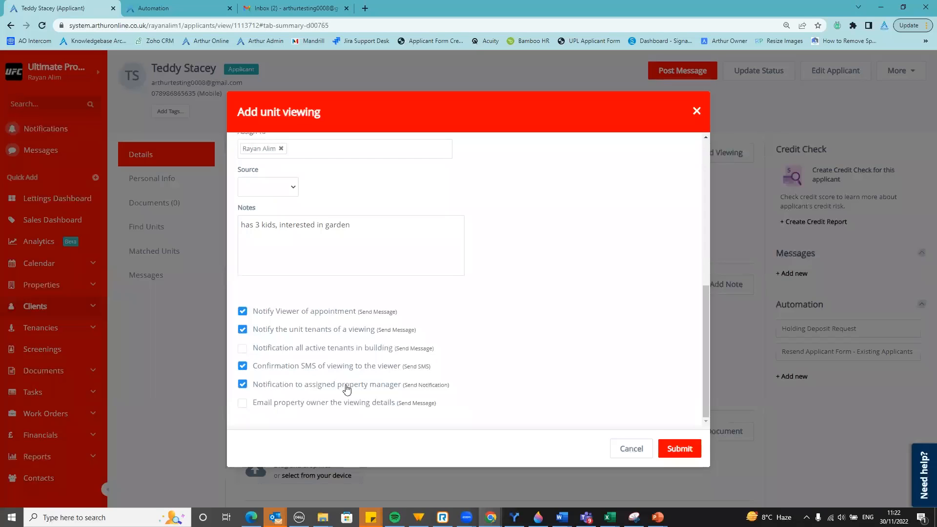
scroll(287, 154, "up", 2)
scroll(306, 230, "down", 2)
scroll(330, 306, "up", 5)
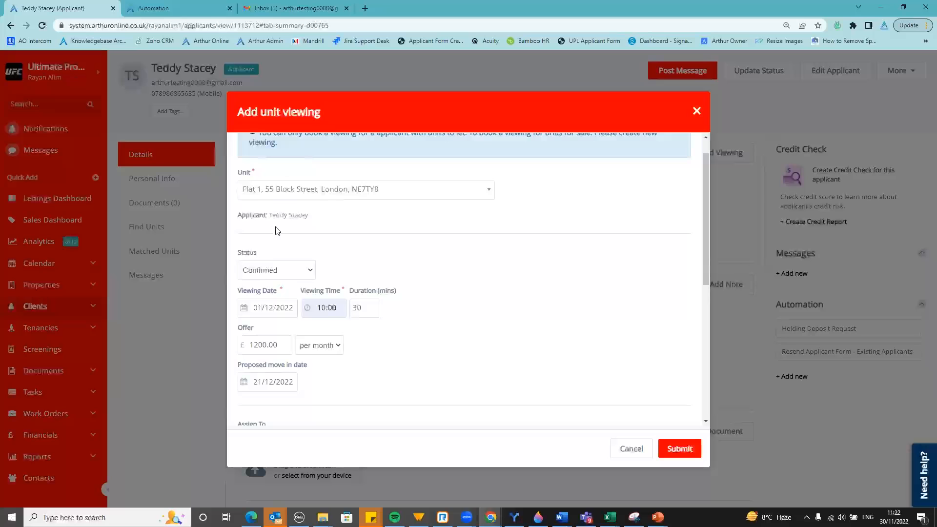
scroll(383, 242, "down", 5)
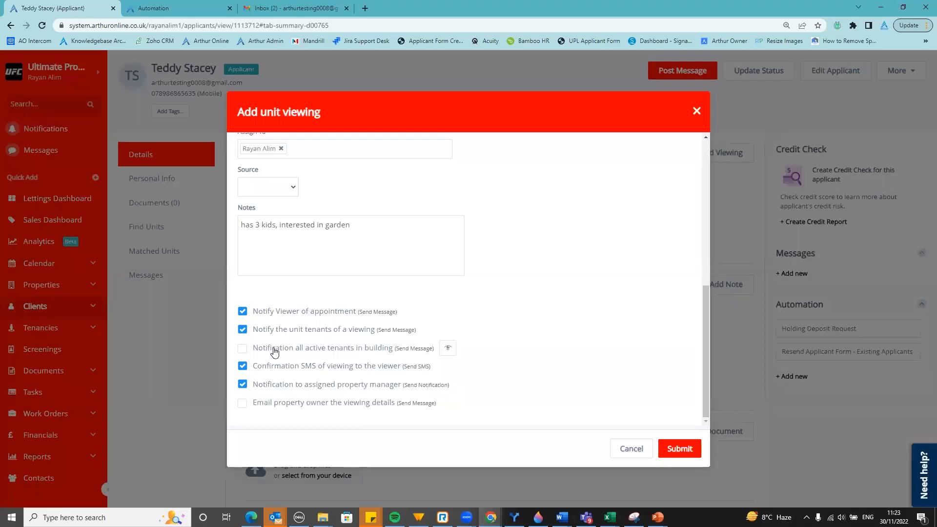
Untick the viewer SMS and tenant notifications, submit the 1 Dec 2022 viewing, and switch to Gmail
left_click(243, 368)
left_click(243, 330)
left_click(680, 453)
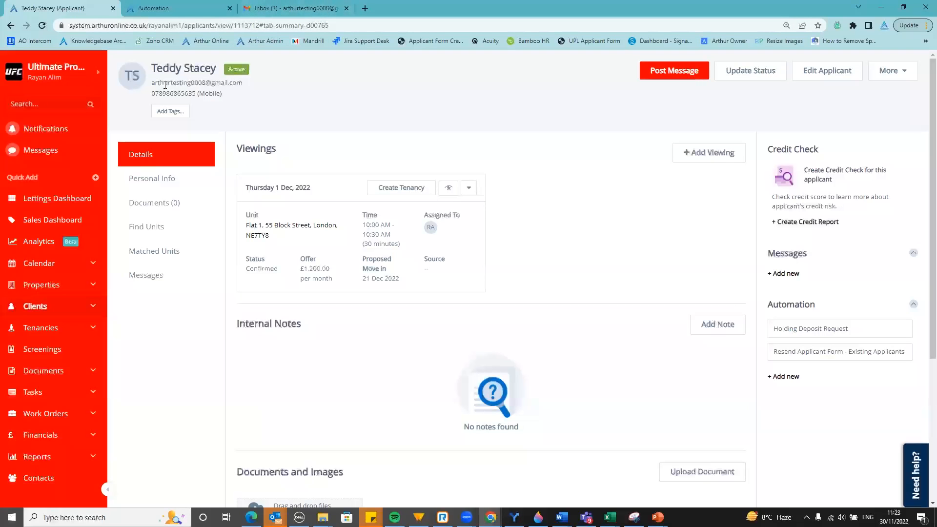
left_click(325, 5)
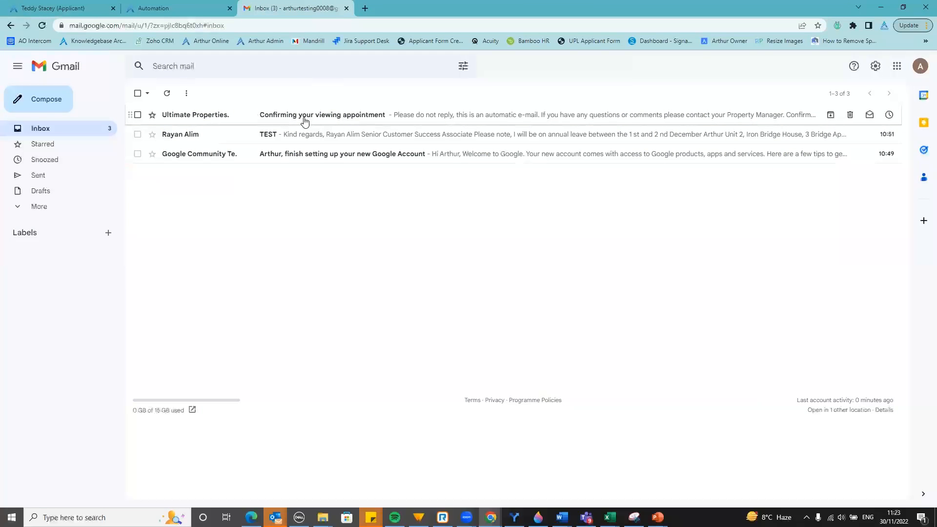
left_click(333, 124)
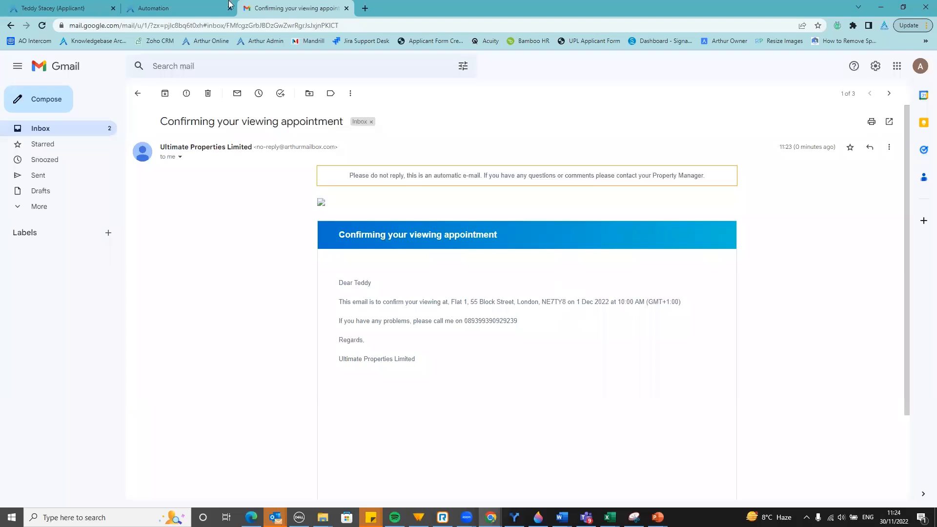
Switch back to the applicant's Details page listing the confirmed 1 Dec 2022 viewing
left_click(98, 5)
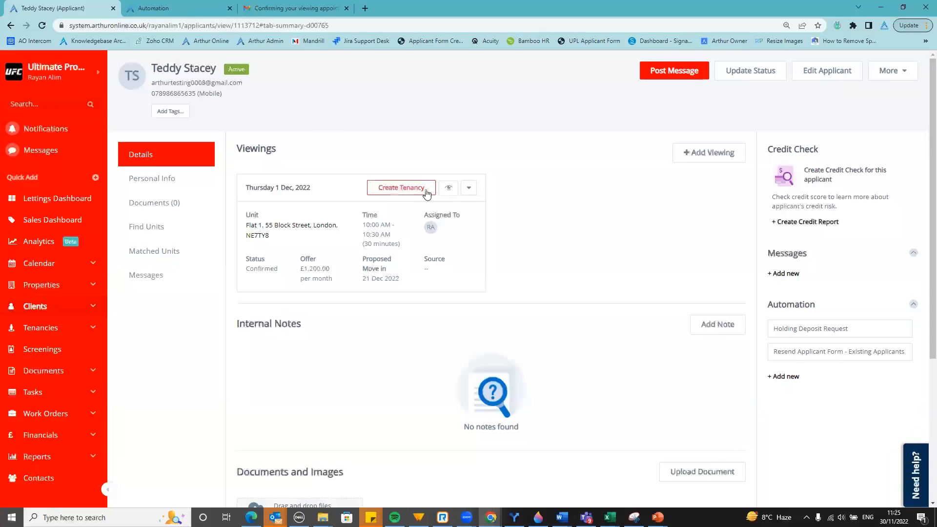
Open Clients > Applicants and tick the first applicant in the 192-applicant list
left_click(97, 312)
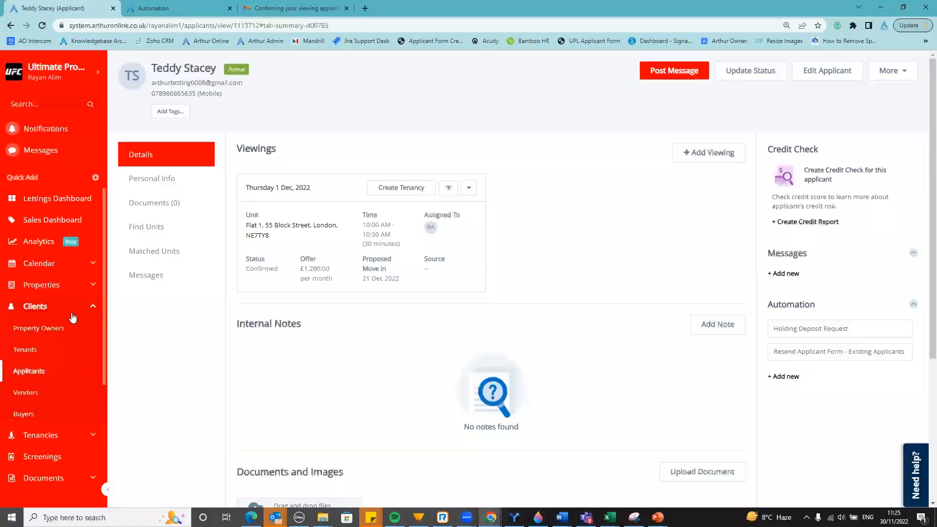
left_click(39, 375)
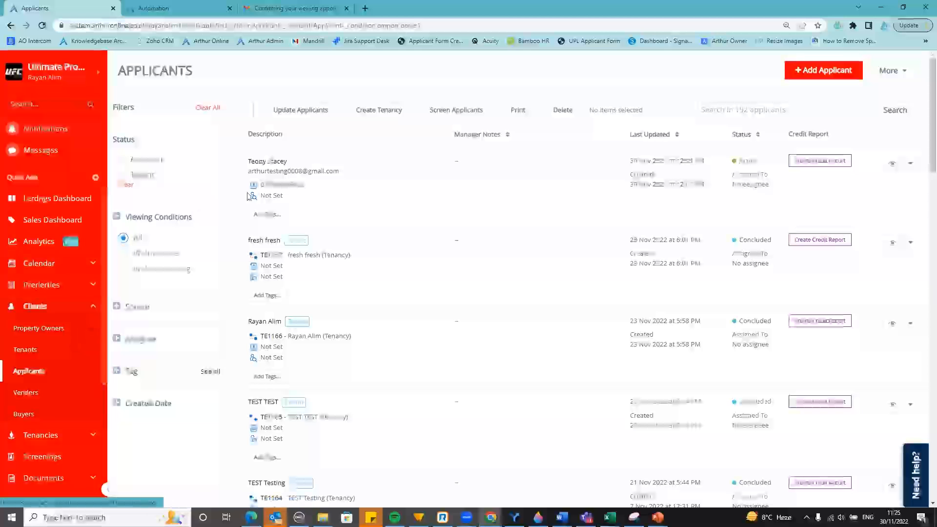
left_click(241, 161)
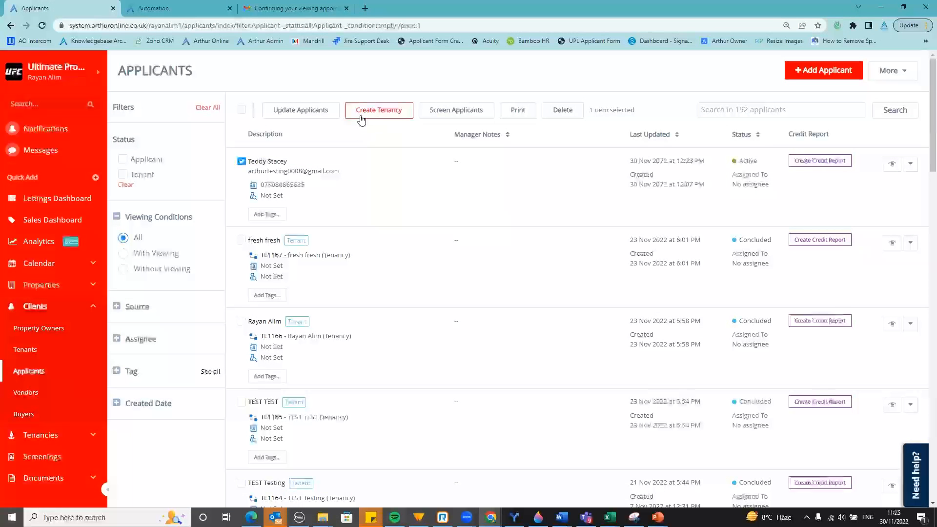
Create a tenancy for the ticked applicant with Residential sub type Private
left_click(391, 116)
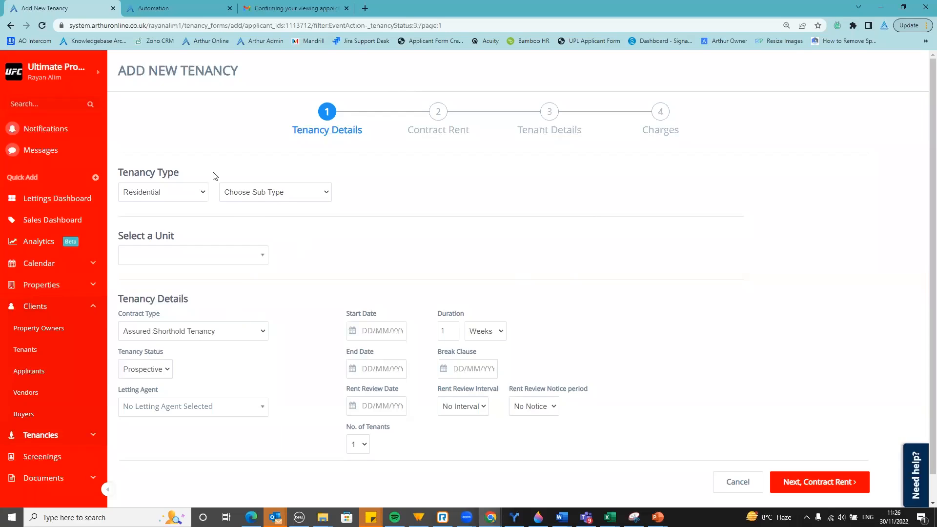
left_click(253, 195)
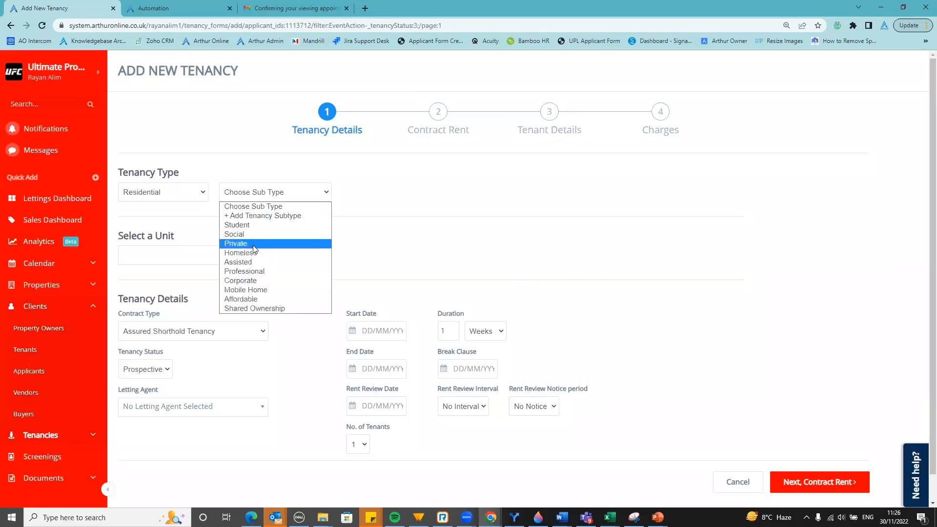
left_click(313, 247)
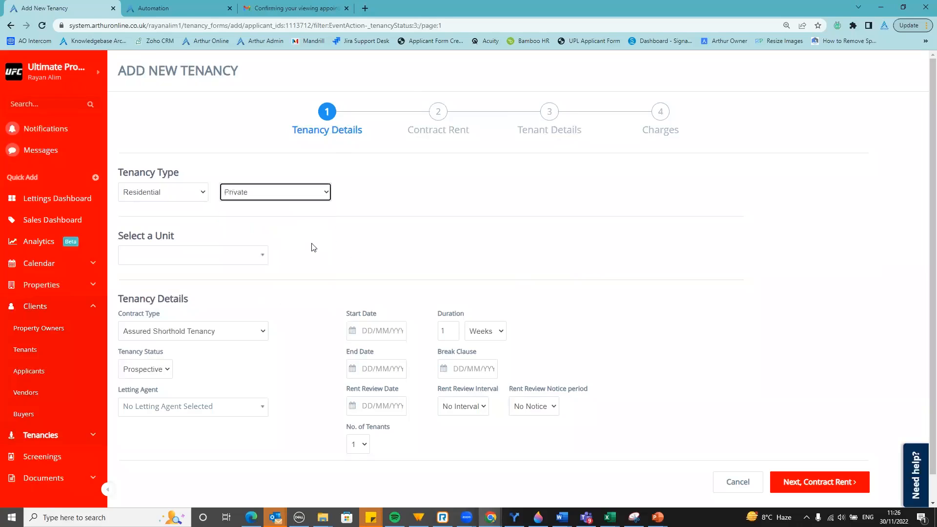
left_click(250, 267)
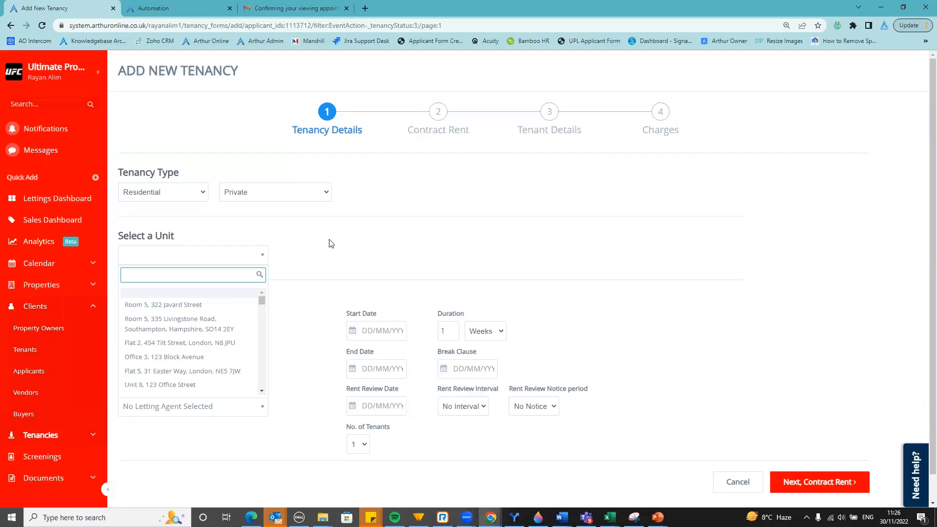
type("flat ")
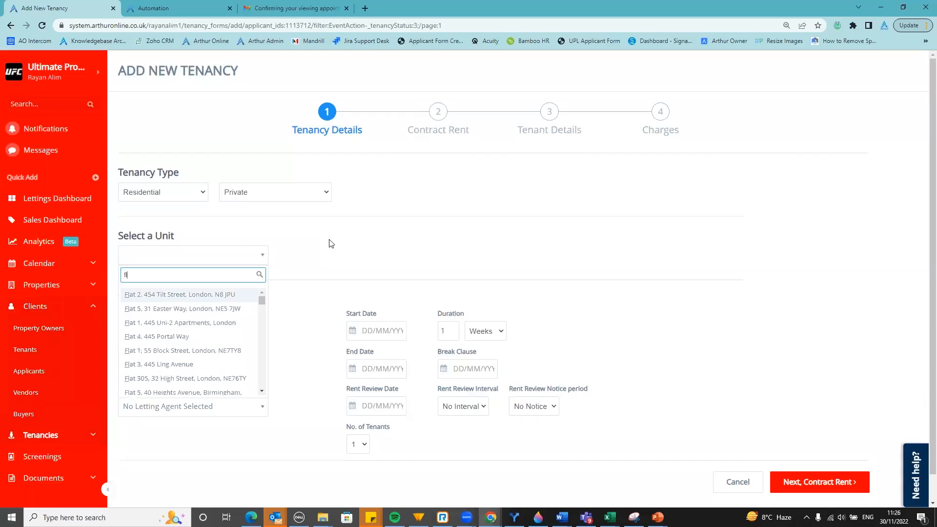
type("1,")
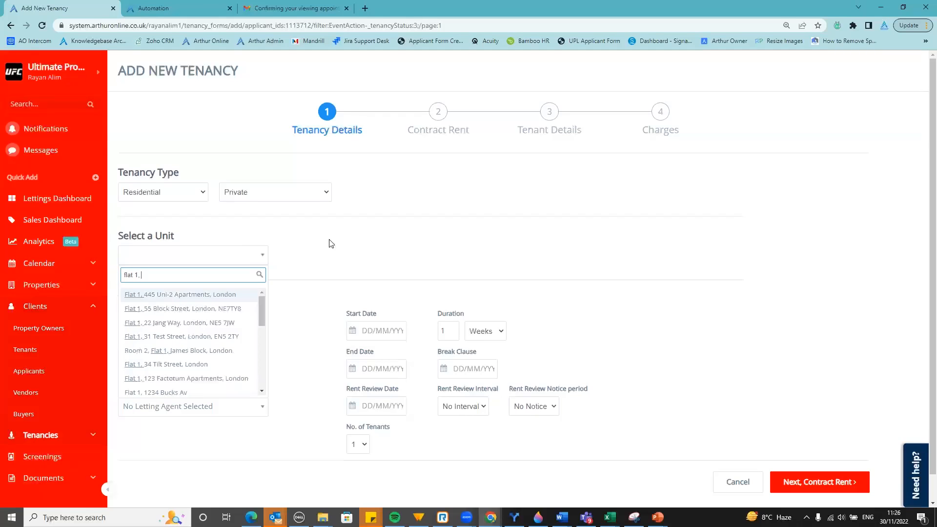
left_click(163, 311)
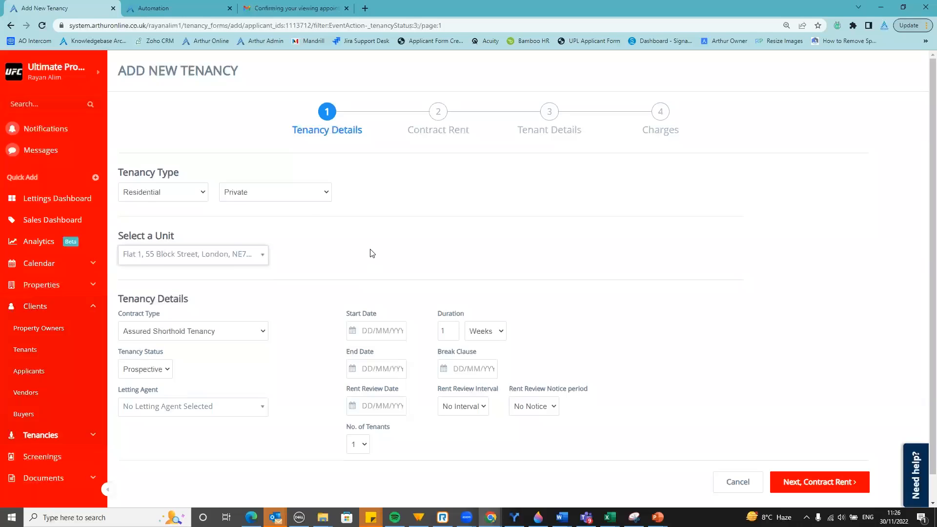
Keep Assured Shorthold Tenancy as the contract type and bring up the Tenancy Status options
scroll(382, 258, "down", 1)
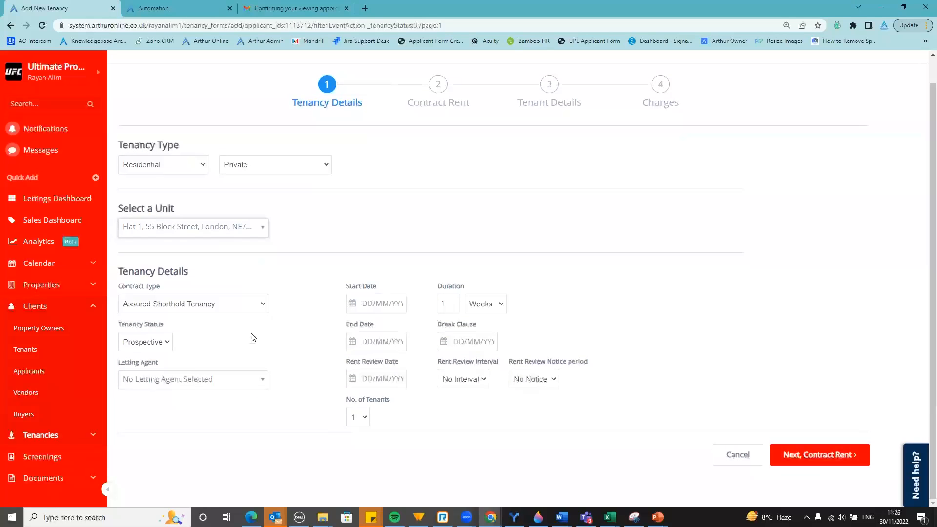
left_click(202, 310)
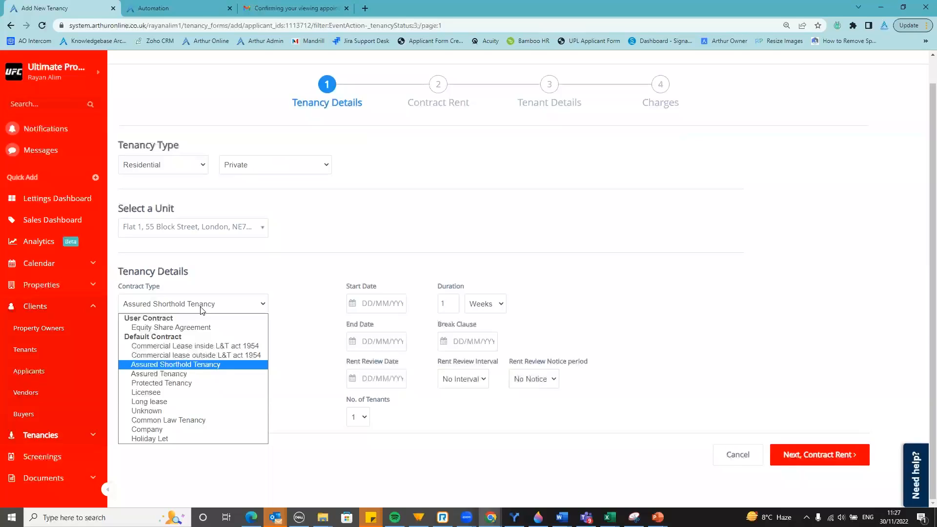
left_click(201, 311)
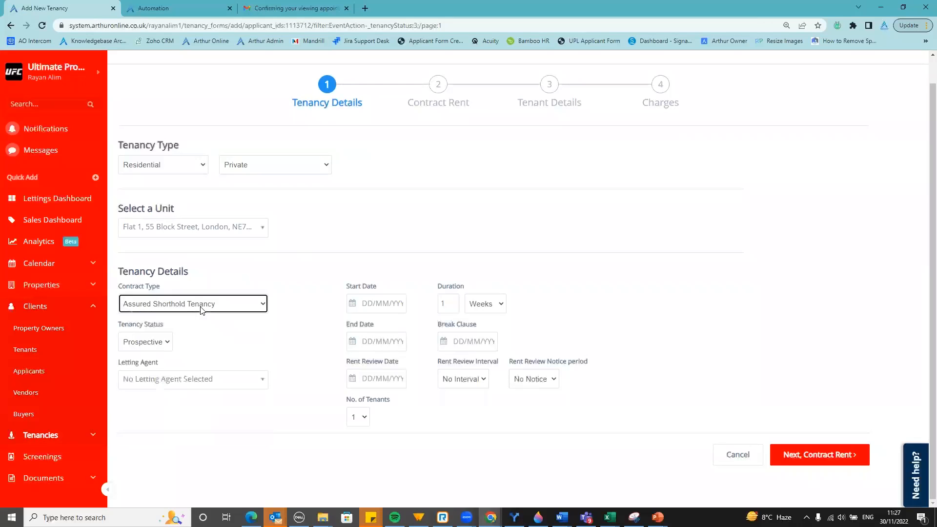
left_click(161, 342)
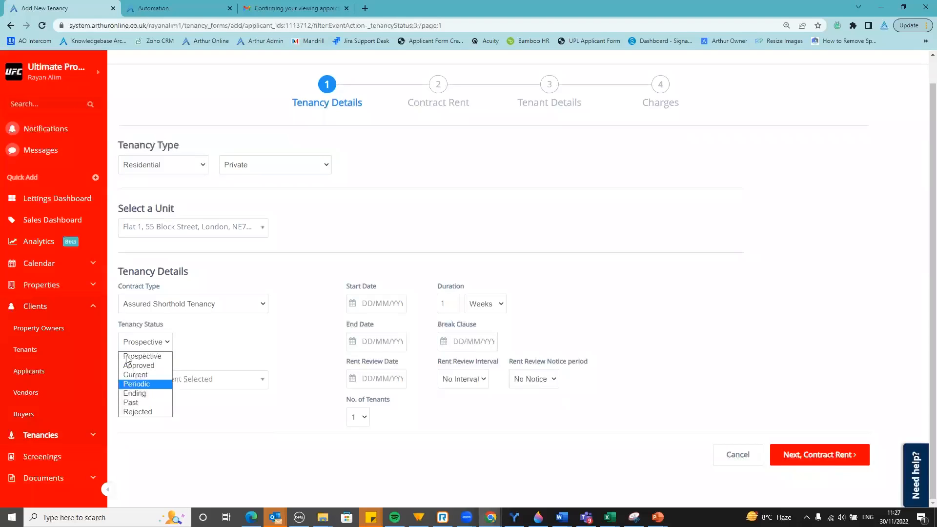
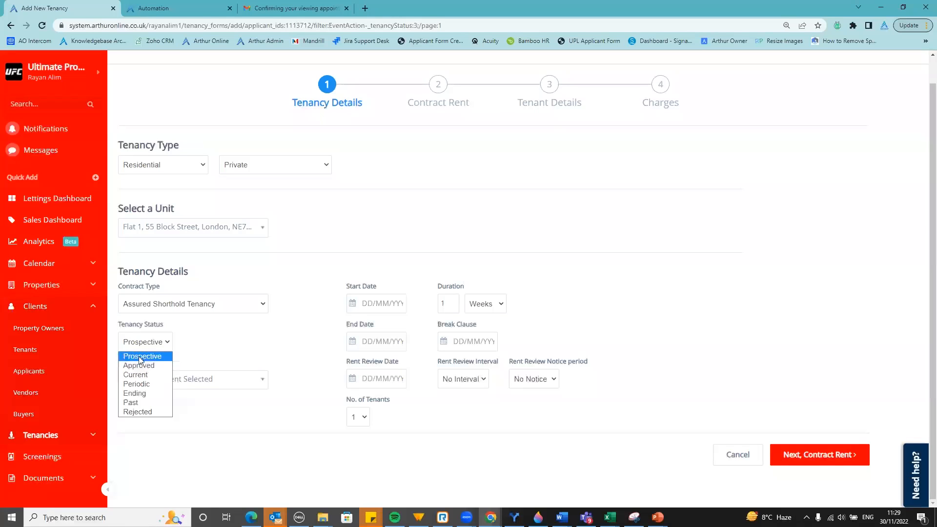
Leave the tenancy status at Prospective and close the status list
left_click(140, 360)
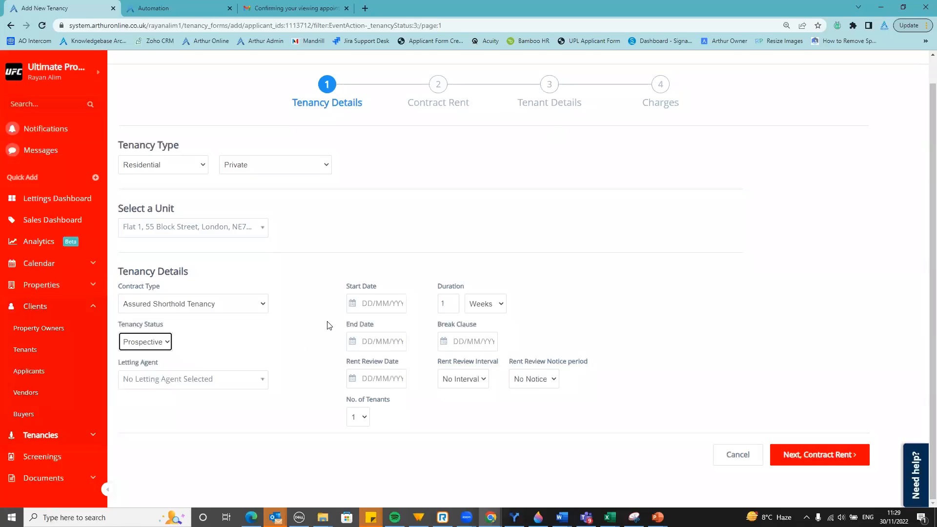
Start the tenancy 12/12/2022 for 6 Months, ending 11/06/2023, with 1 tenant
left_click(351, 308)
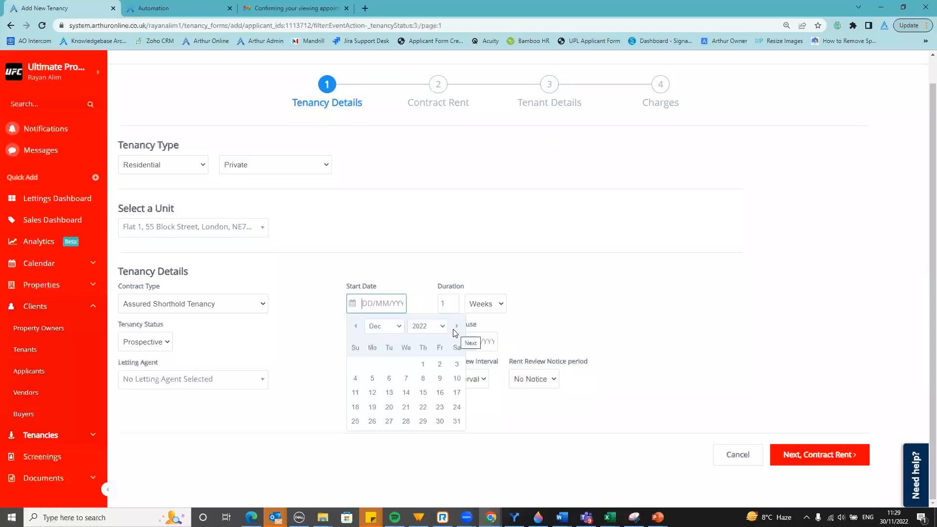
left_click(371, 394)
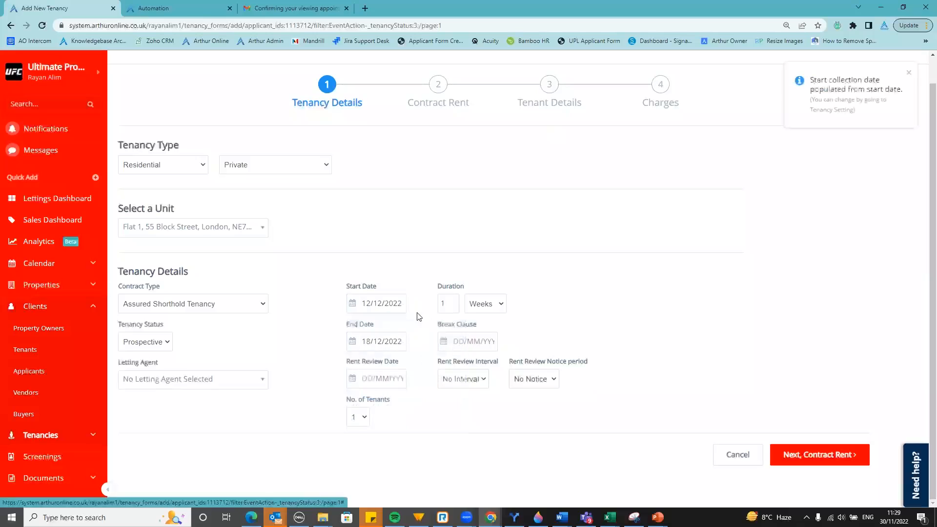
left_click(353, 306)
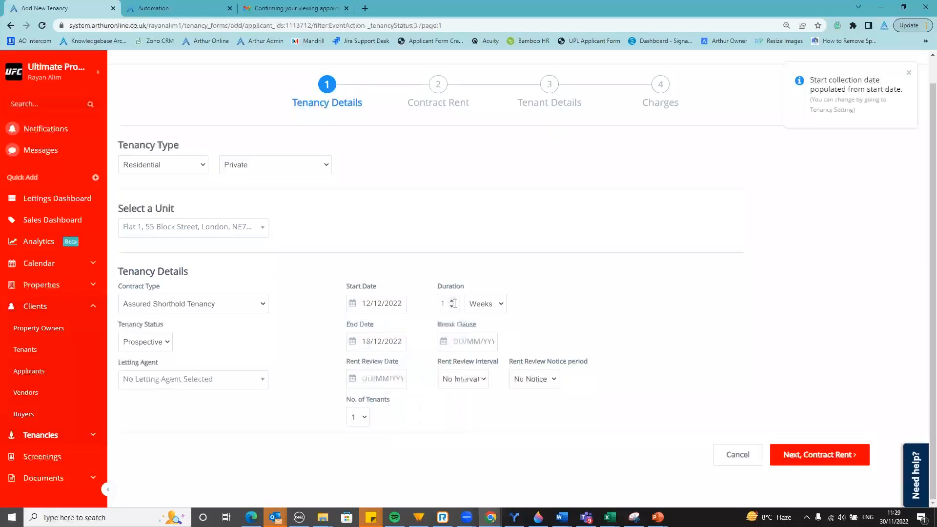
left_click(482, 307)
left_click(483, 328)
left_click(446, 303)
key("BackSpace")
type("6")
left_click(495, 282)
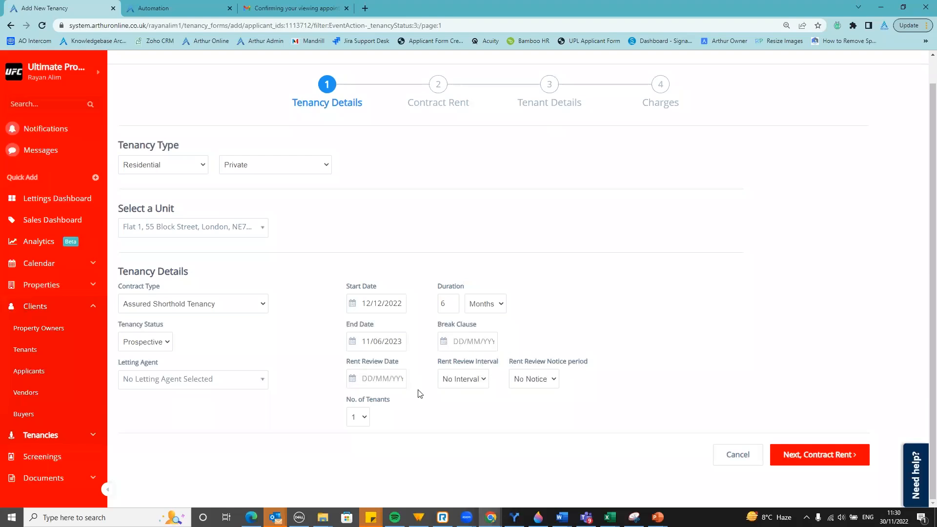
left_click(368, 421)
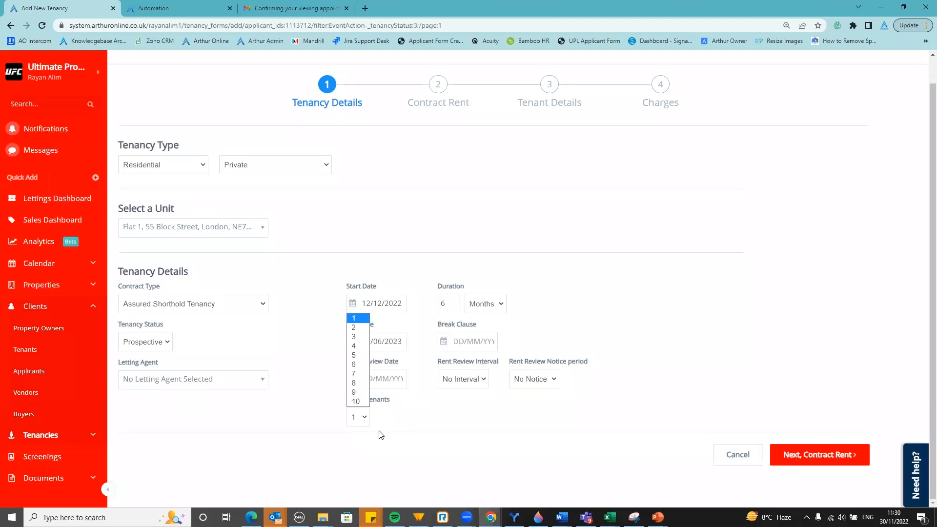
left_click(381, 434)
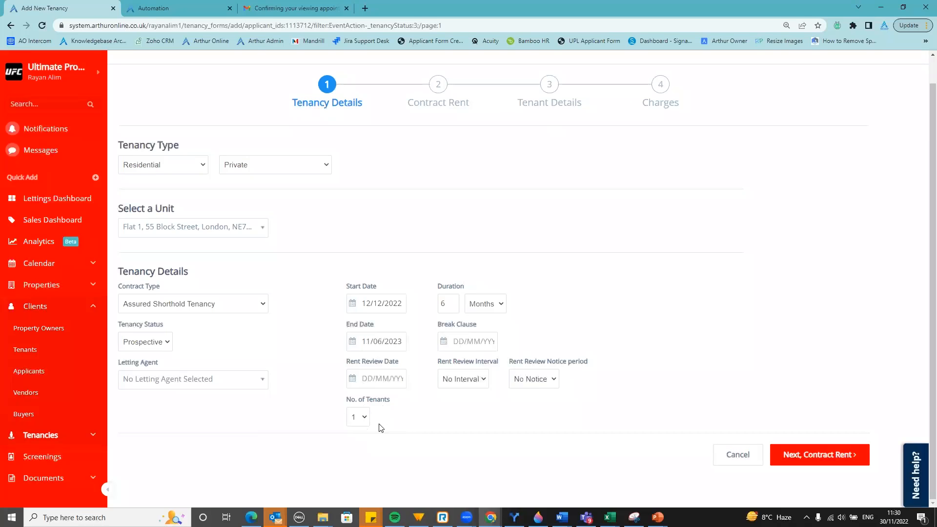
Enter Monthly rent of 750.00 and a 750.00 deposit, then continue to Tenant Details
left_click(442, 107)
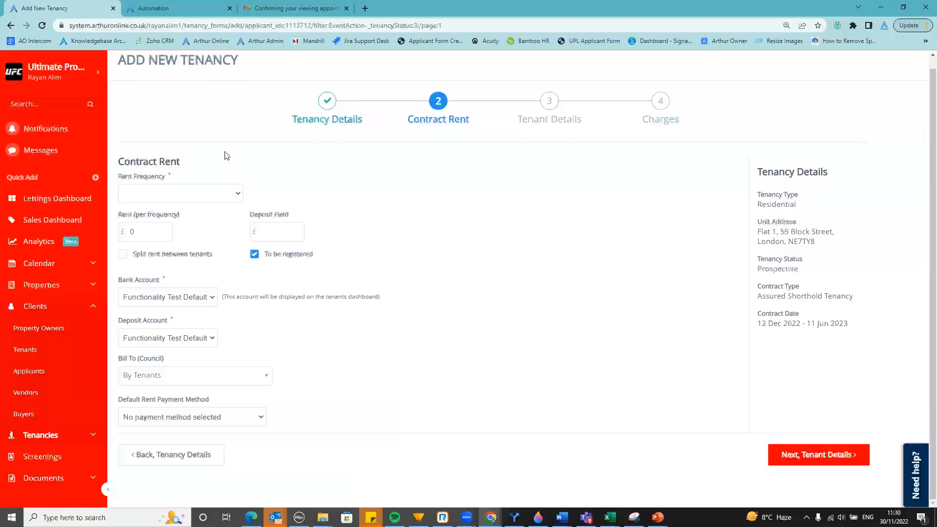
left_click(199, 193)
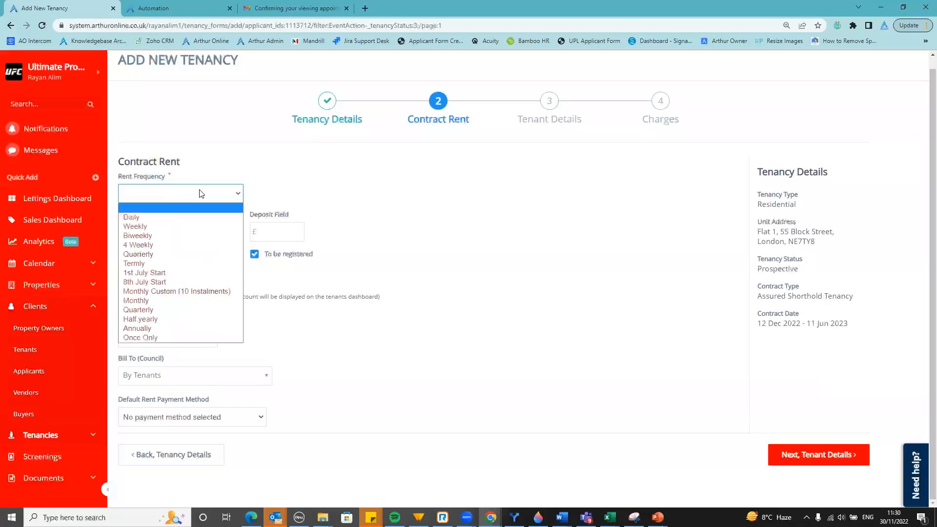
left_click(191, 300)
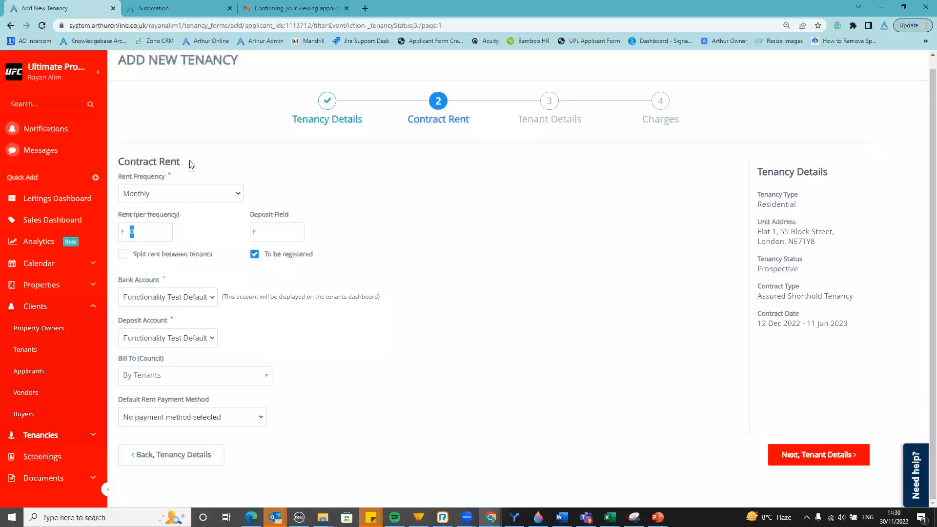
type("750.00")
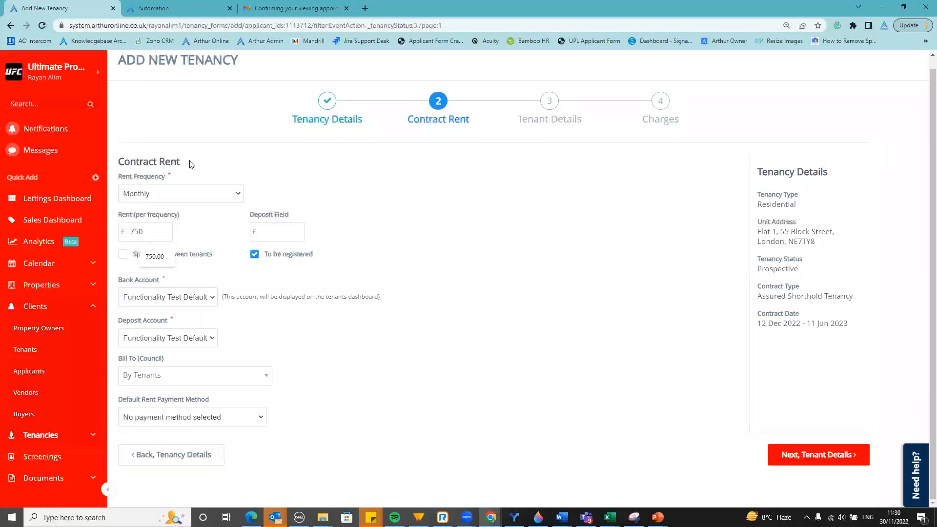
left_click(276, 231)
type("750")
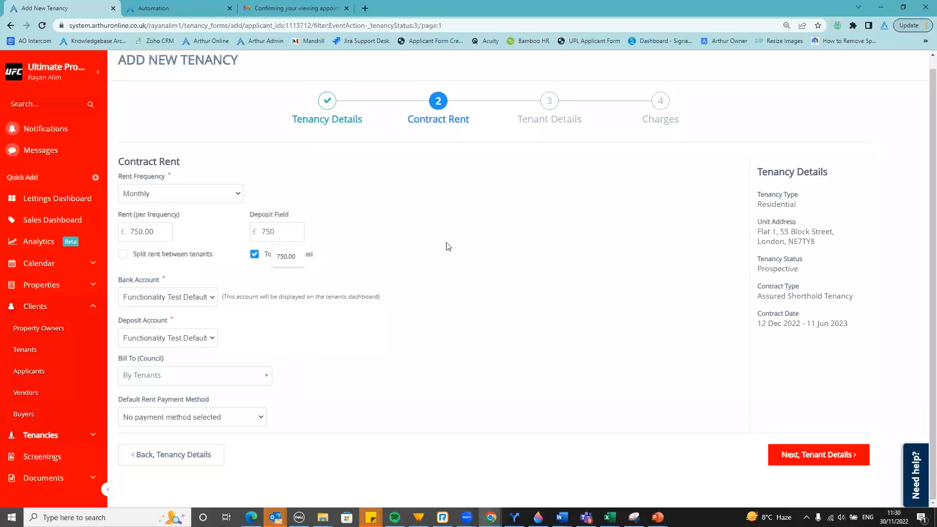
left_click(286, 256)
left_click(542, 122)
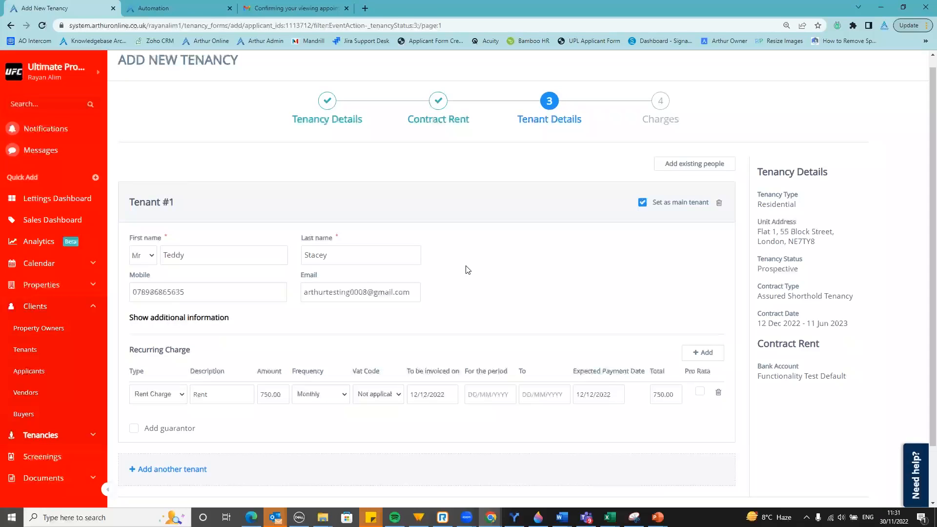
Delete the 750.00 monthly rent recurring charge row from tenant #1's details
left_click(185, 322)
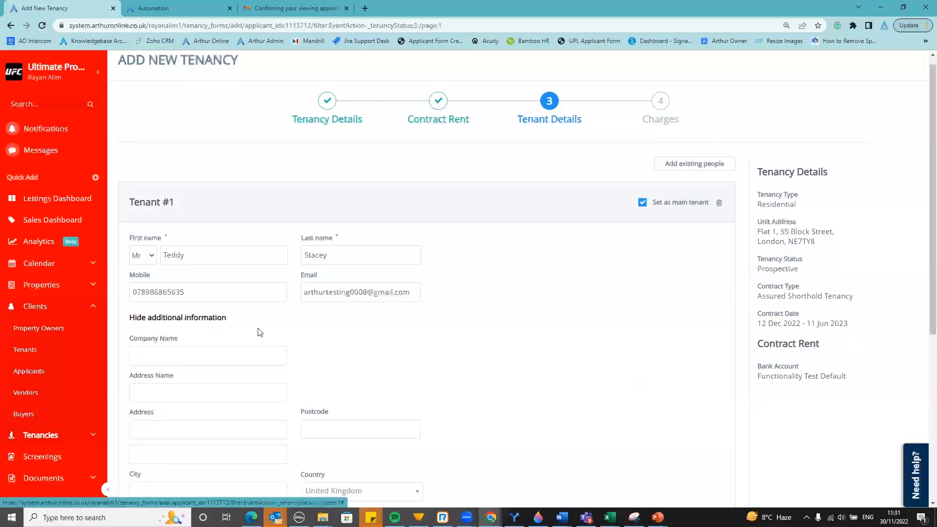
scroll(273, 315, "down", 2)
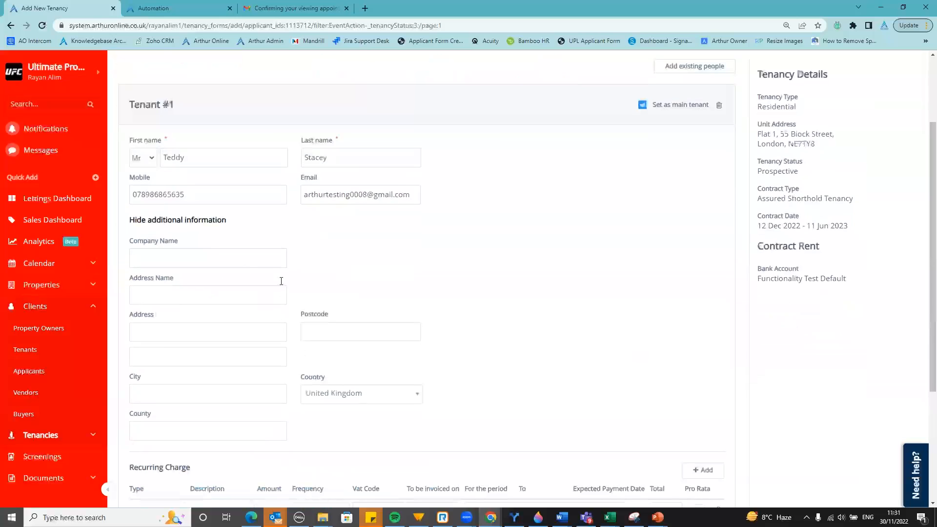
left_click(197, 220)
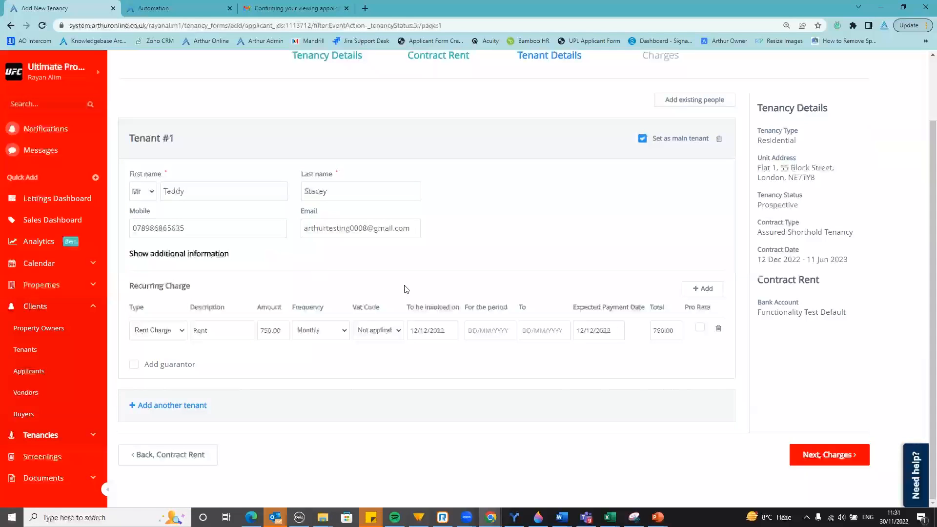
left_click(719, 331)
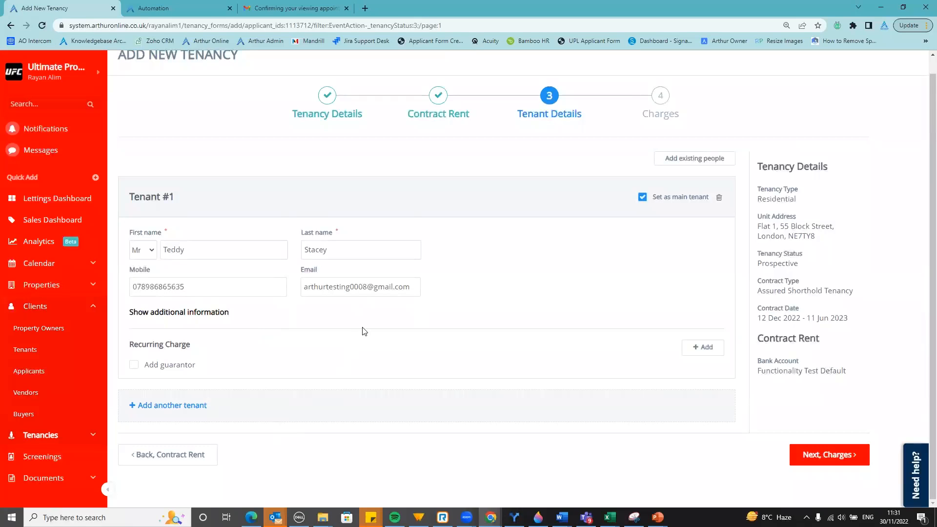
On Charges, delete the Registered Deposit Charge and Rent Charge transactions
left_click(658, 114)
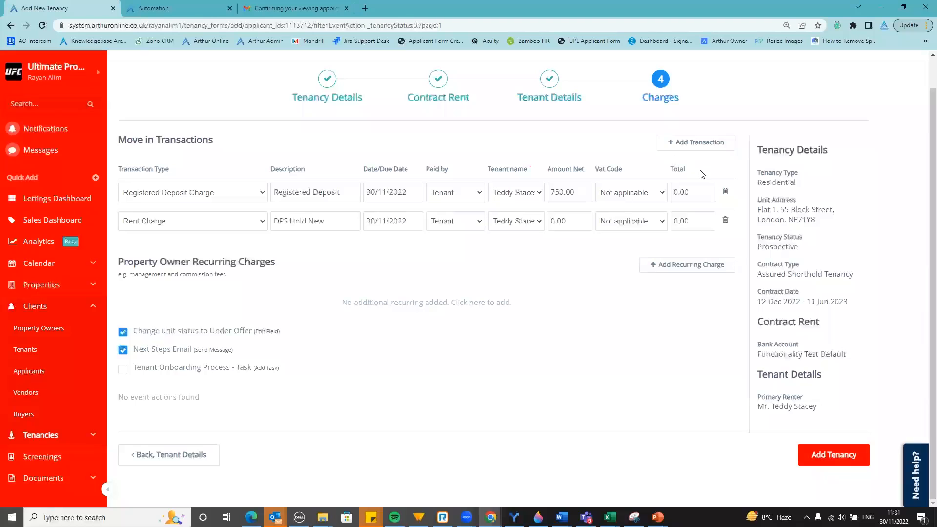
left_click(725, 192)
left_click(726, 192)
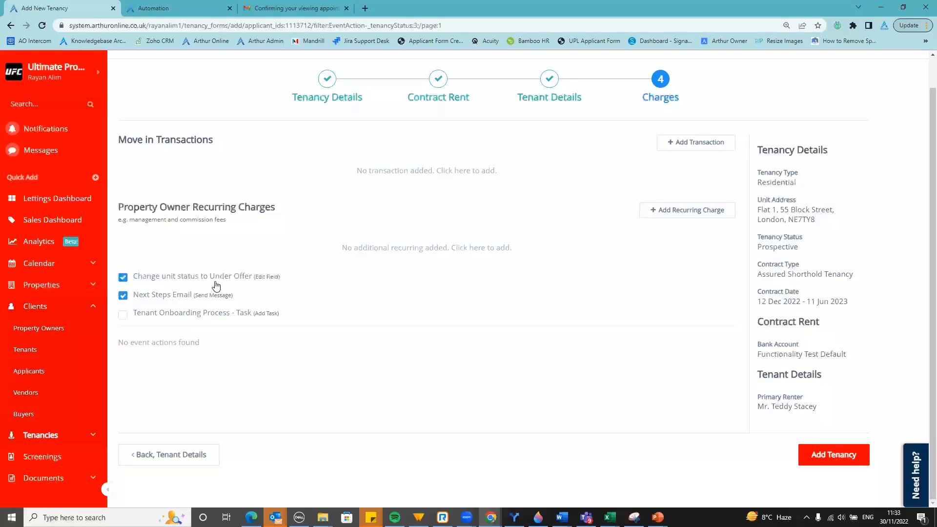
left_click(271, 296)
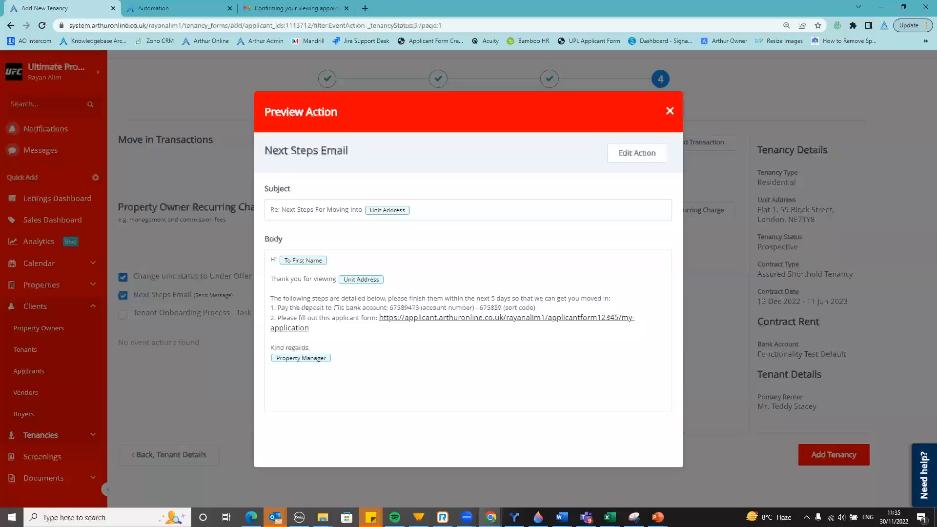
left_click(669, 111)
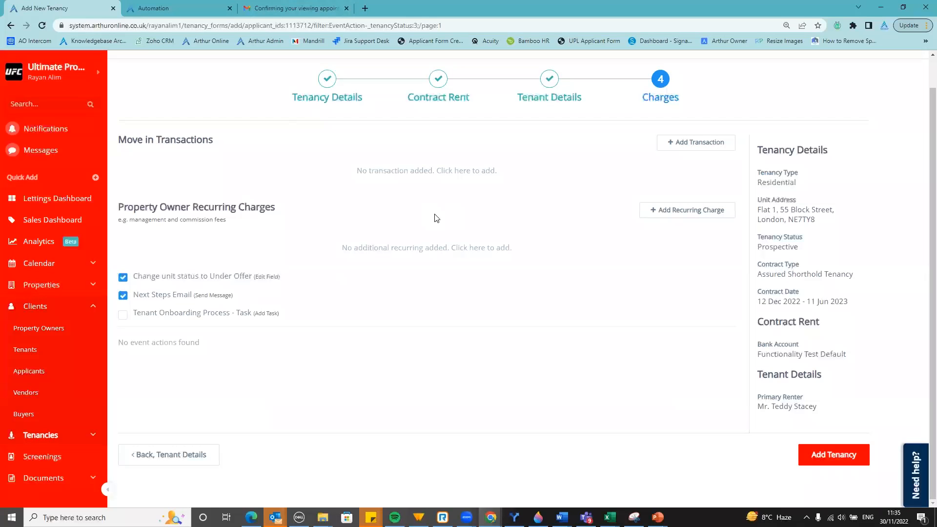
Leave Tenant Onboarding Process - Task unticked and add the tenancy
mouse_move(190, 296)
left_click(123, 315)
left_click(123, 315)
left_click(837, 458)
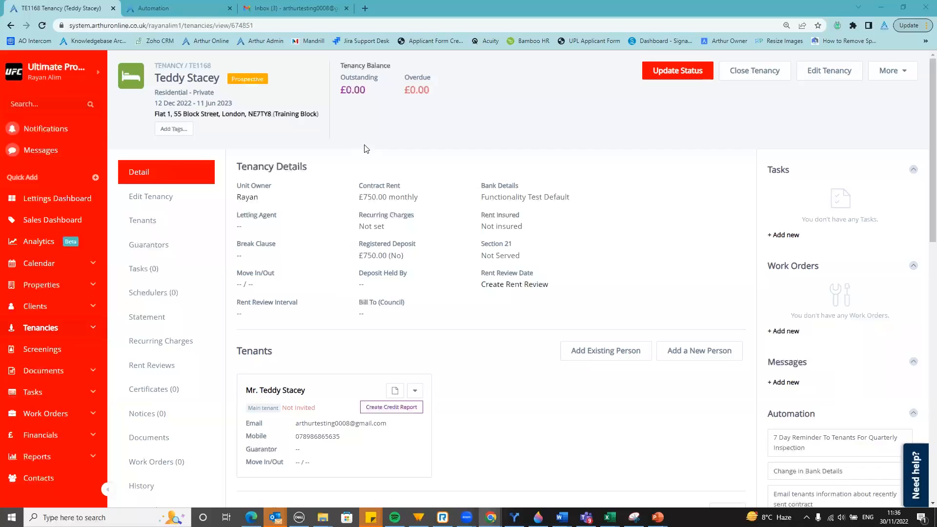
In Gmail, open the 'Next Steps For Moving Into Flat 1' email and follow its applicant form link
left_click(315, 5)
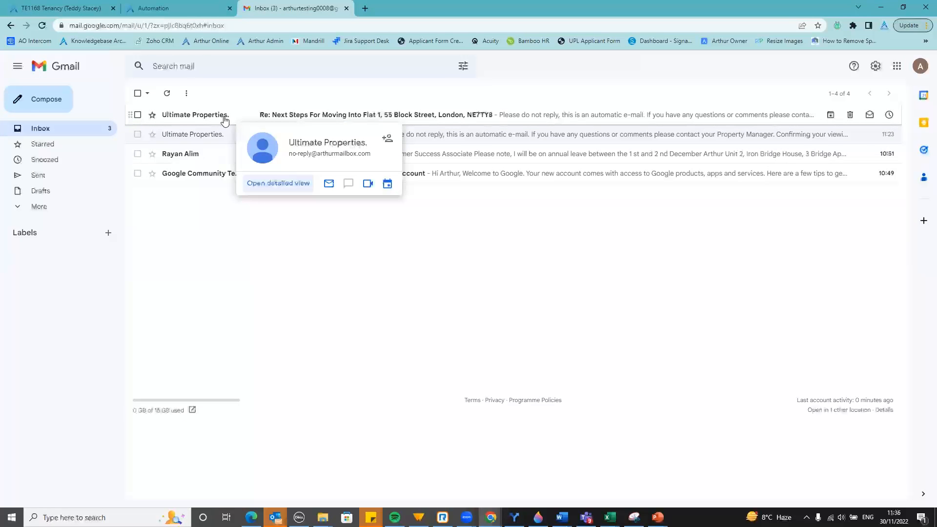
left_click(225, 118)
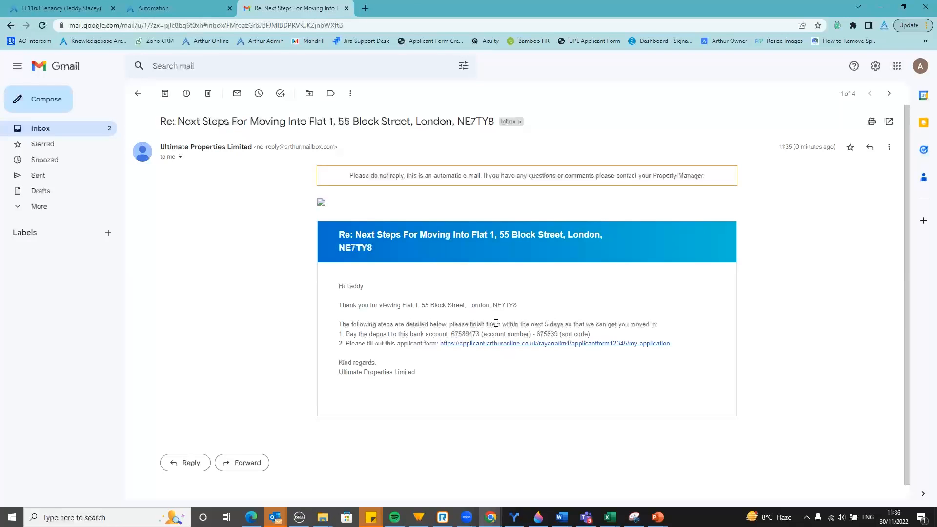
left_click(503, 348)
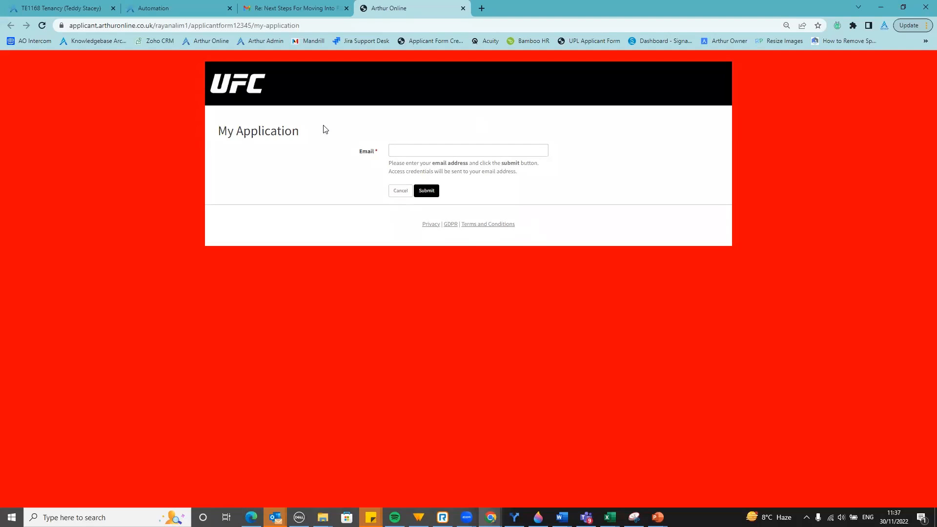
Copy the tenant's email from tenancy TE1168 and submit it on the portal's My Application page
left_click(95, 5)
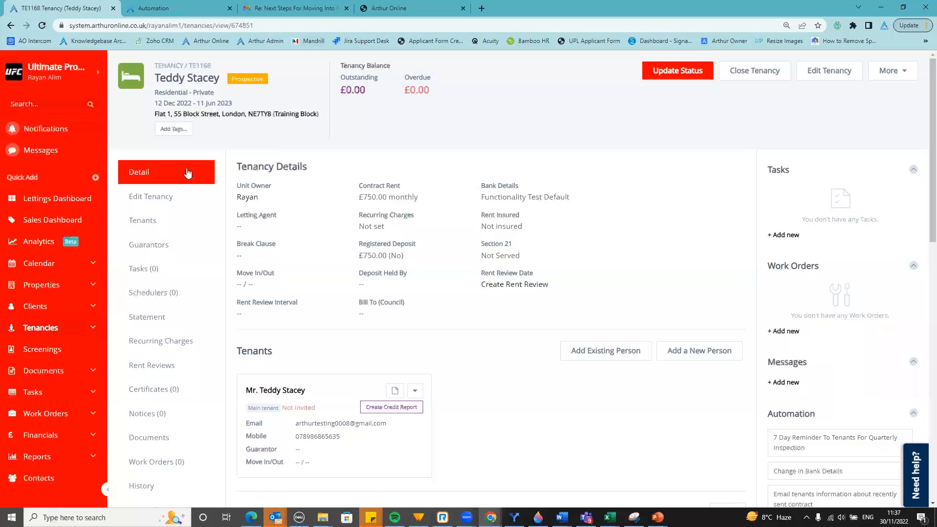
left_click_drag(391, 424, 291, 427)
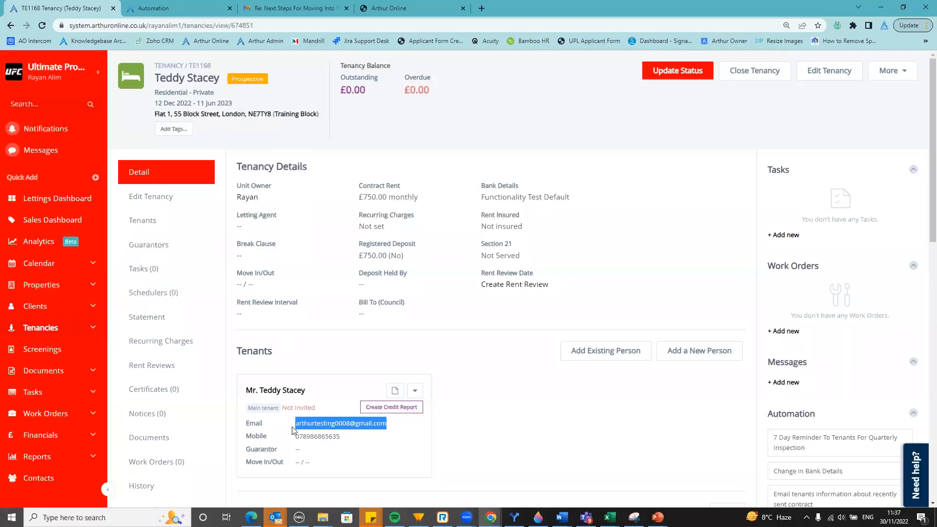
left_click(399, 8)
left_click(446, 152)
key("ctrl+v")
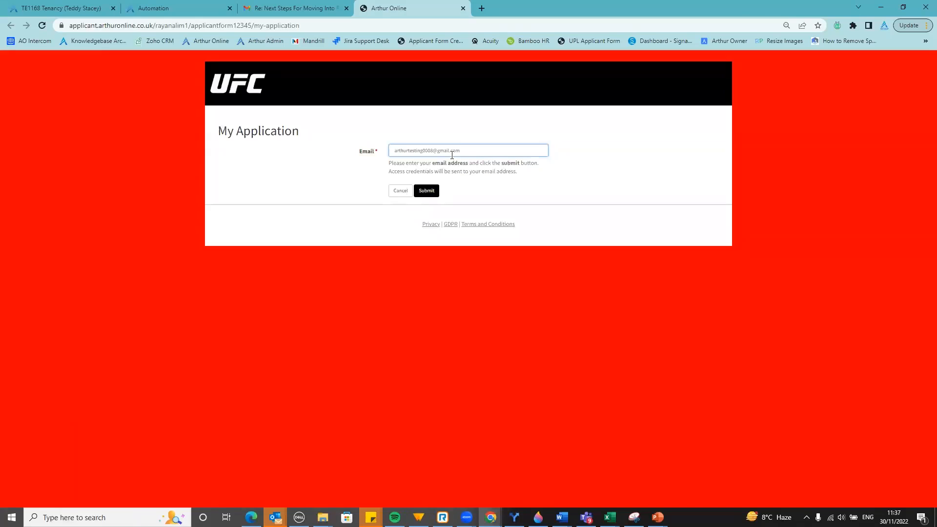
left_click(436, 191)
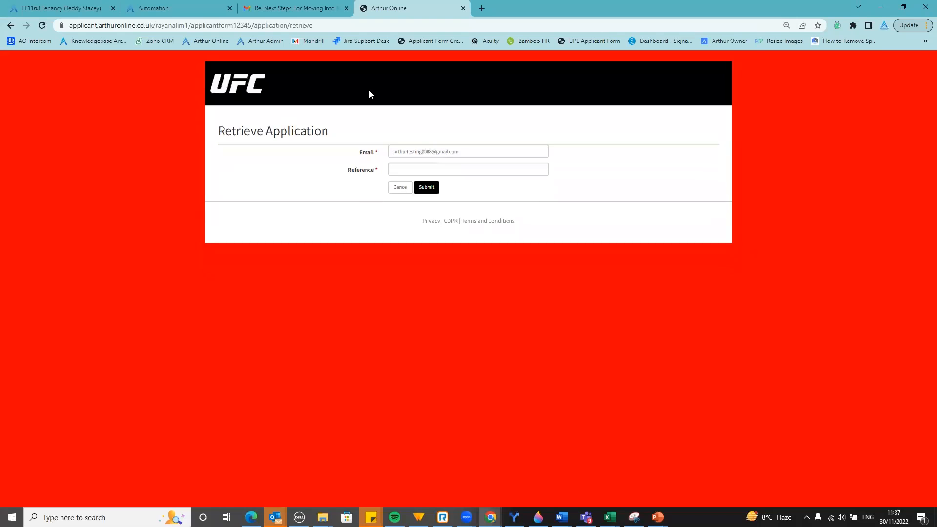
Open the access credentials email and its Retrieve Application link in a new tab
left_click(326, 8)
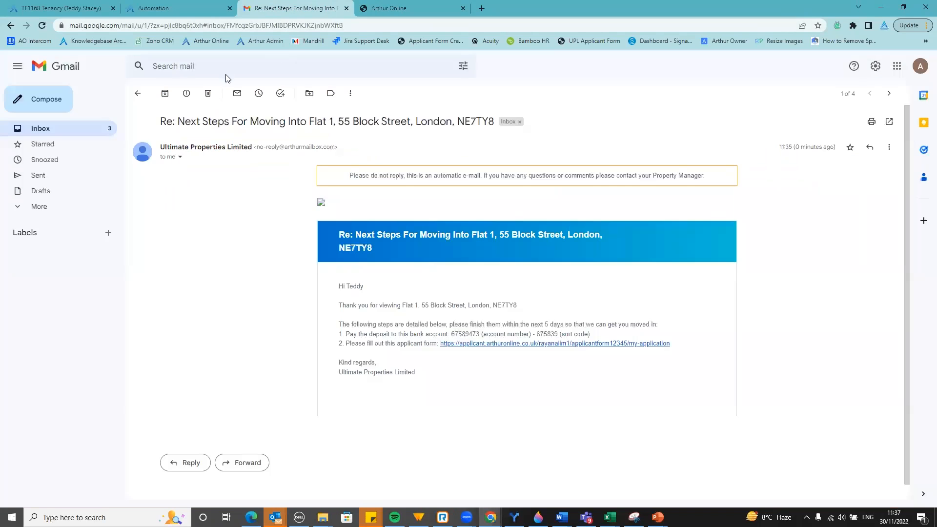
left_click(77, 130)
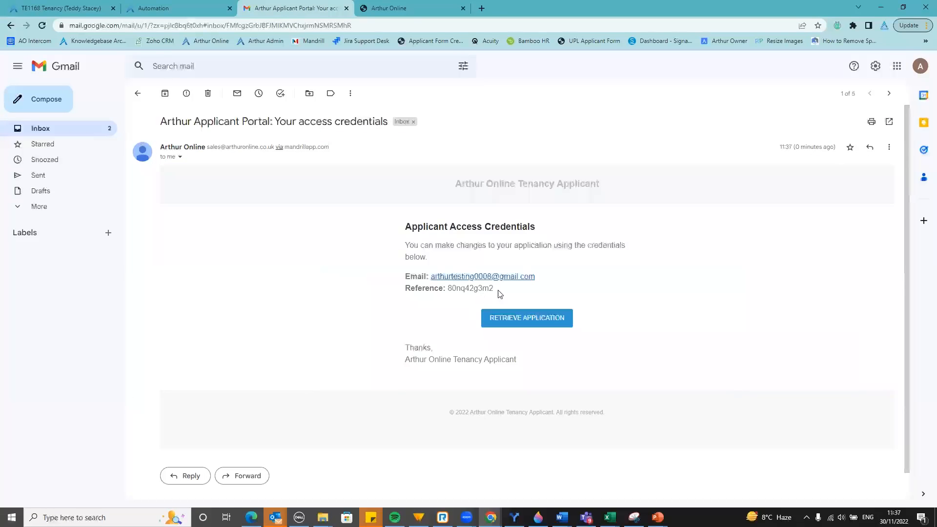
left_click(521, 322)
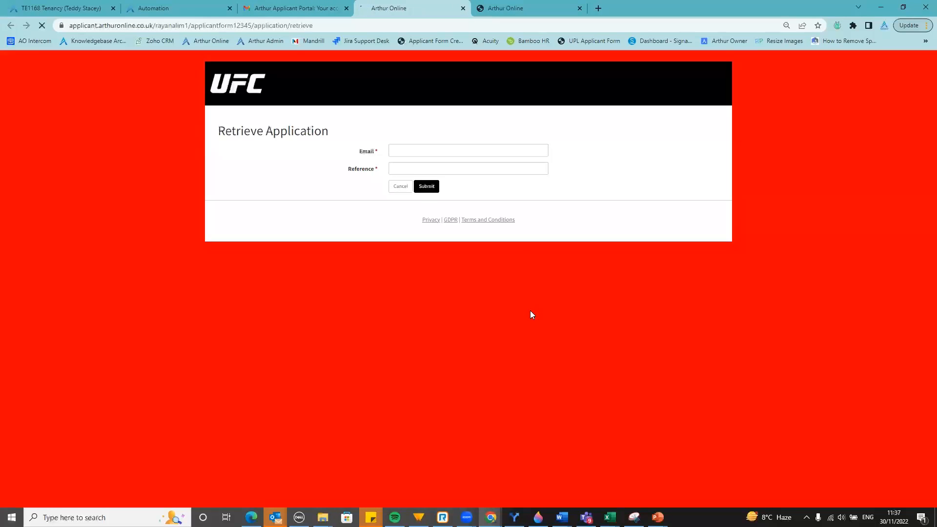
Copy the reference code from the email into the Retrieve Application Reference field
left_click(348, 2)
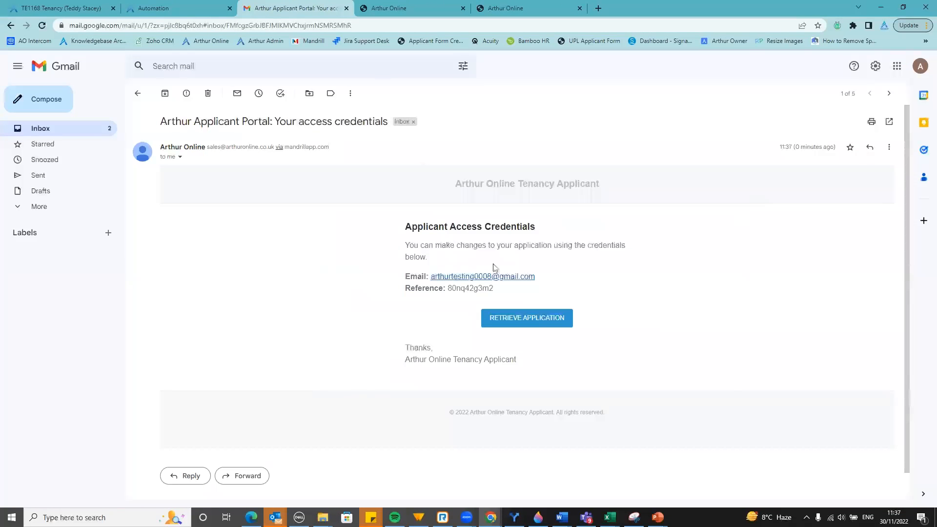
left_click_drag(498, 291, 452, 291)
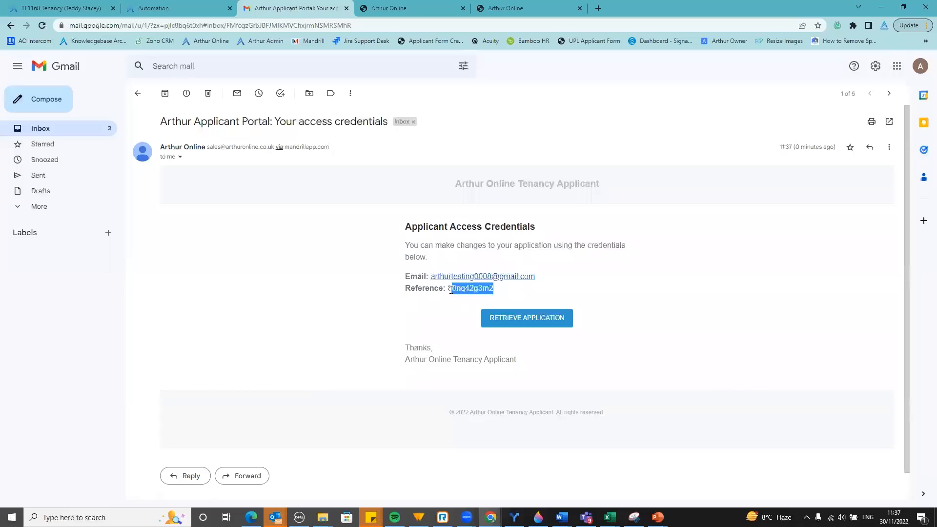
double_click(452, 290)
key("ctrl+c")
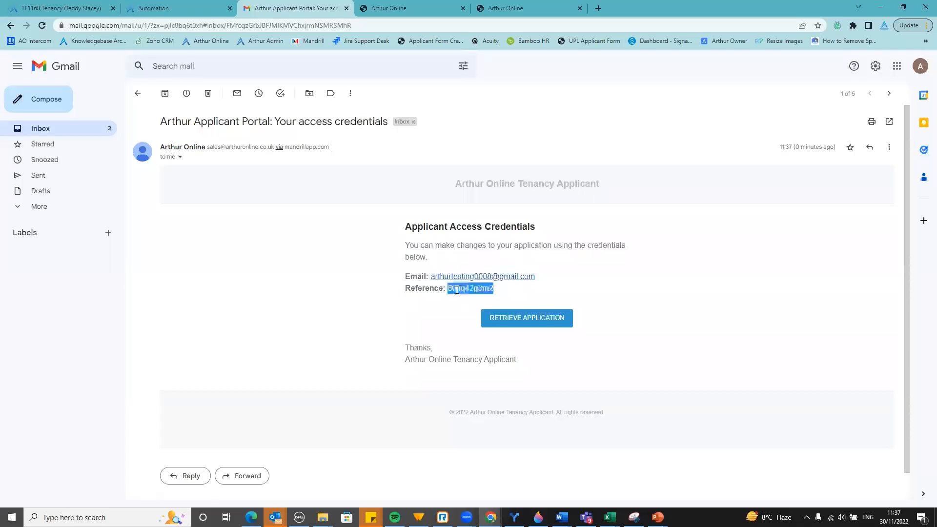
left_click(513, 3)
left_click(405, 169)
key("ctrl+v")
Submit the email and reference, then close the spare Arthur Online tab
left_click(426, 186)
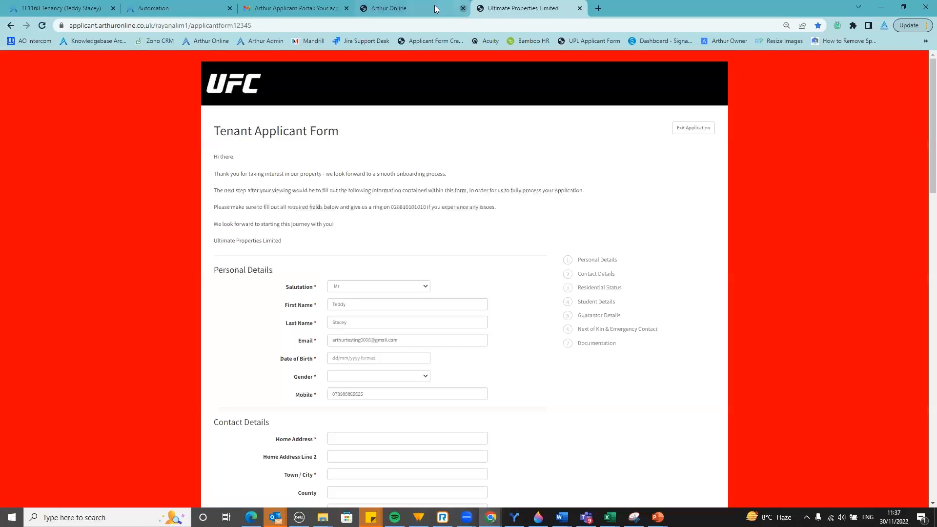
left_click(463, 9)
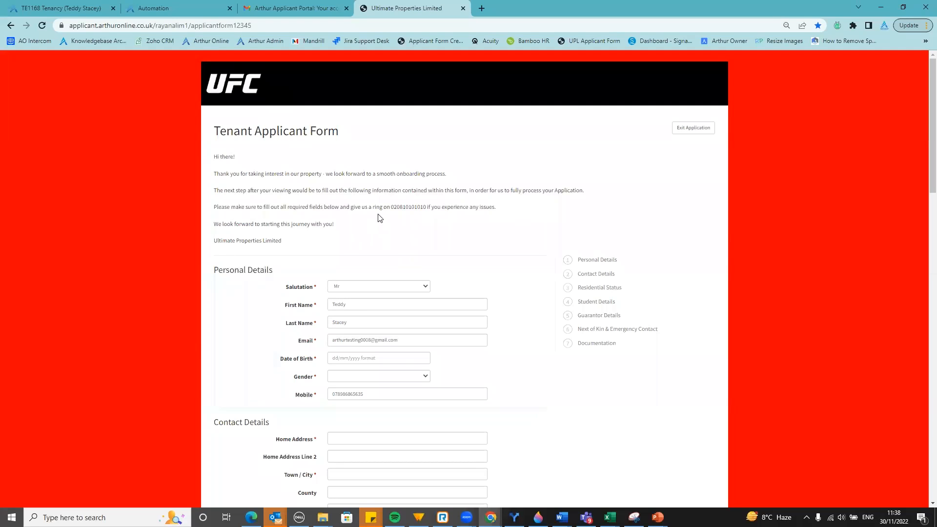
Fill the applicant's date of birth from autofill and set gender to Male
scroll(486, 246, "down", 1)
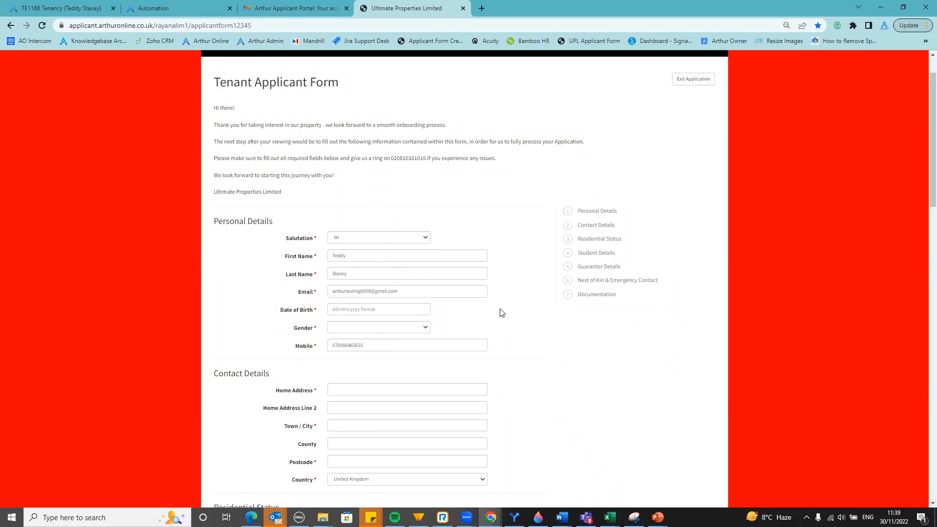
scroll(497, 313, "down", 1)
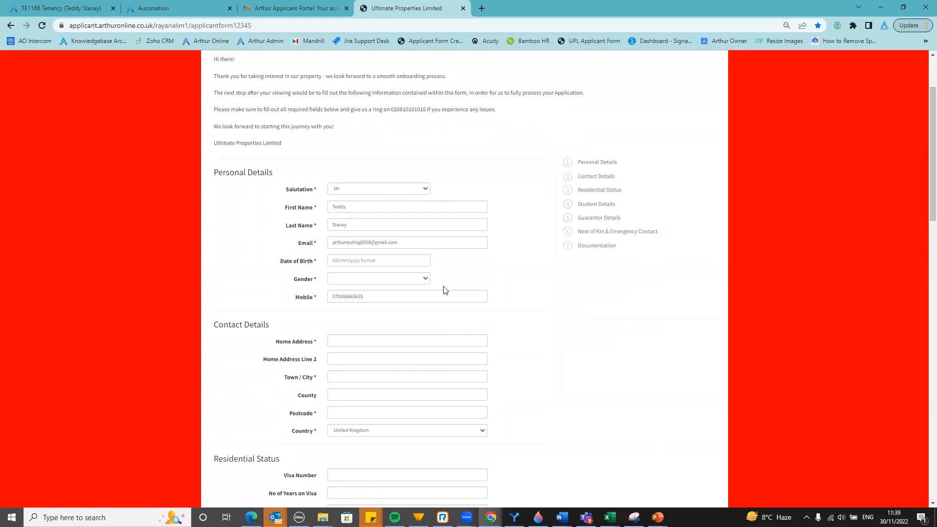
left_click(387, 262)
left_click(385, 281)
left_click(383, 278)
left_click(390, 296)
Enter the applicant's home address and postcode
left_click(407, 340)
type("3")
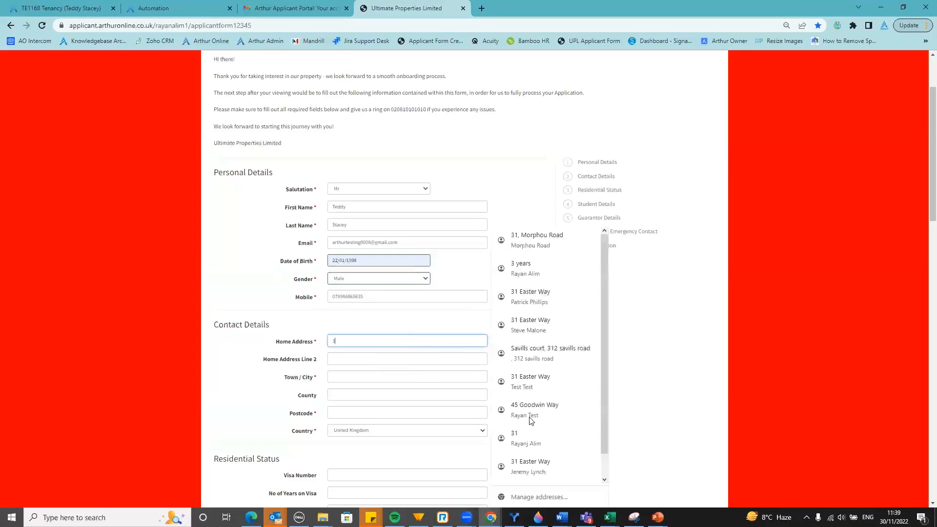
type("2 Test street")
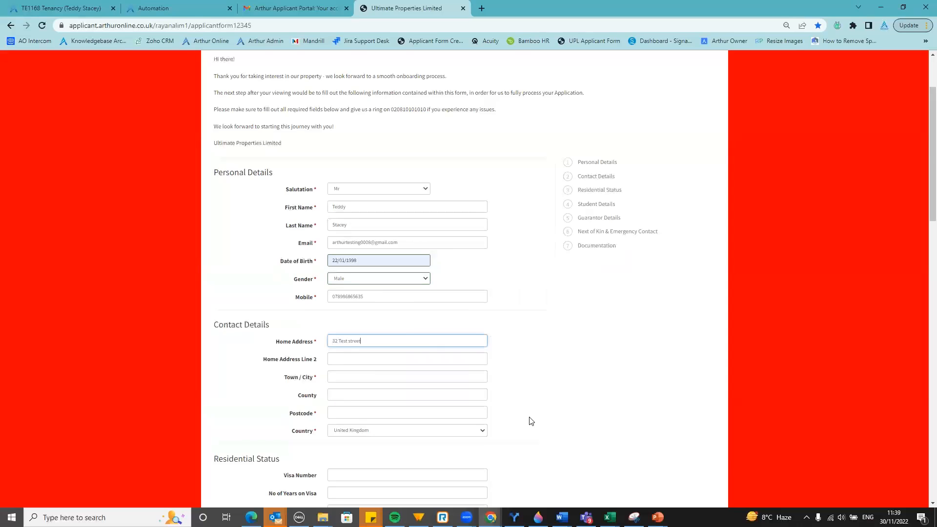
scroll(634, 410, "down", 2)
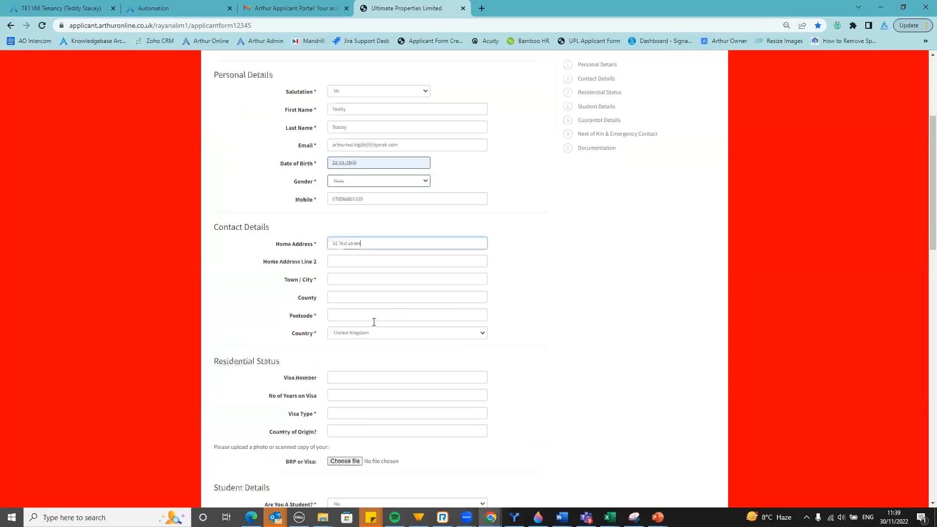
left_click(368, 316)
type("nw76ty")
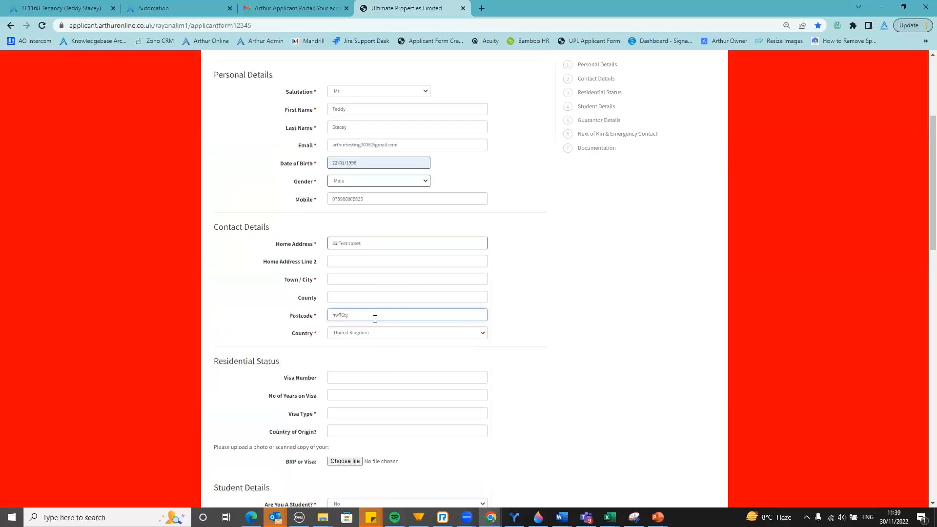
scroll(463, 337, "down", 2)
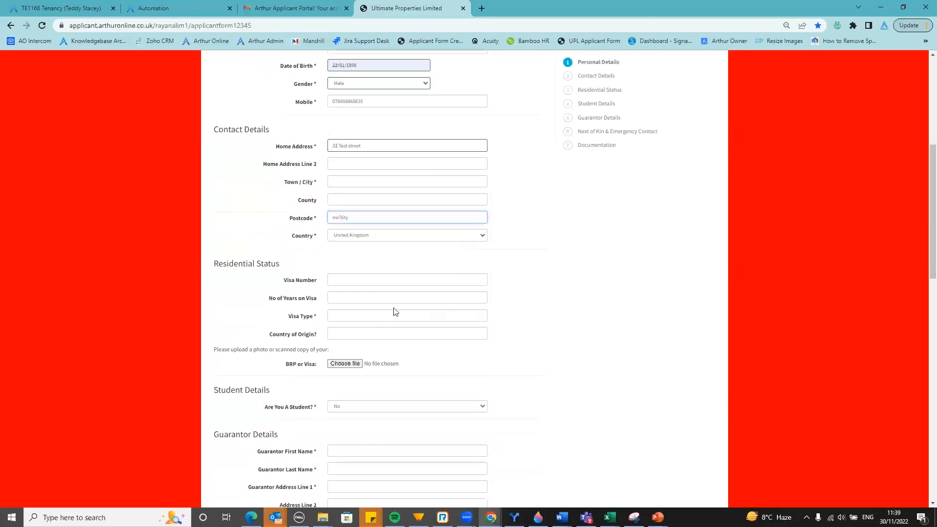
Set Visa Type to USA and leave Are You A Student? as No
left_click(353, 317)
left_click(393, 337)
scroll(362, 349, "down", 2)
scroll(363, 345, "down", 1)
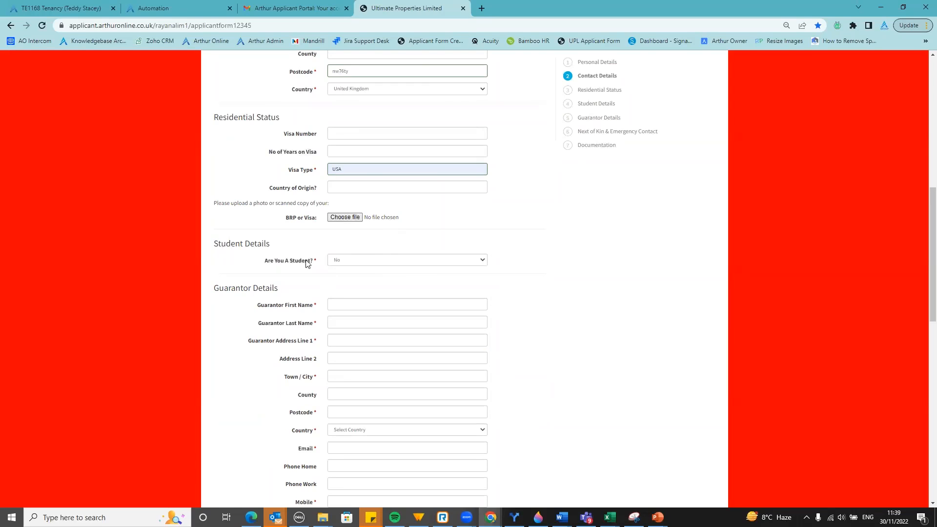
left_click(360, 262)
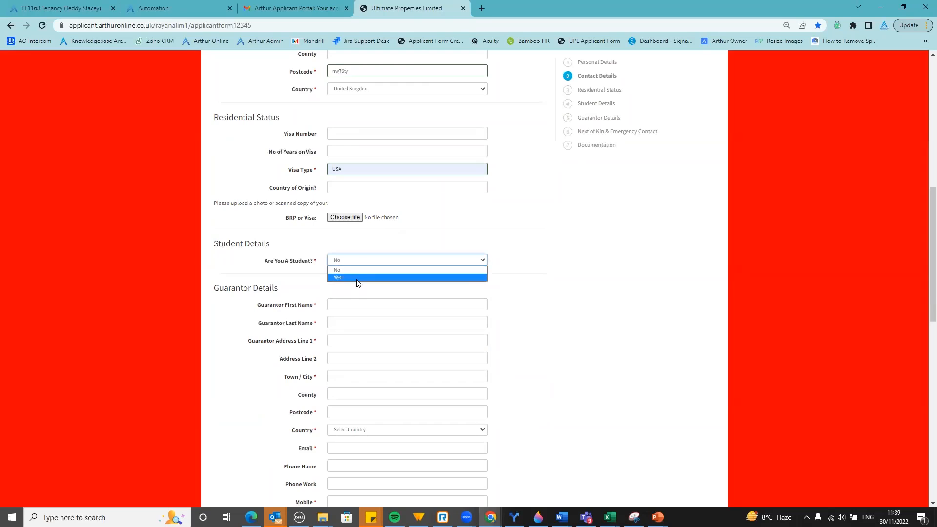
left_click(357, 277)
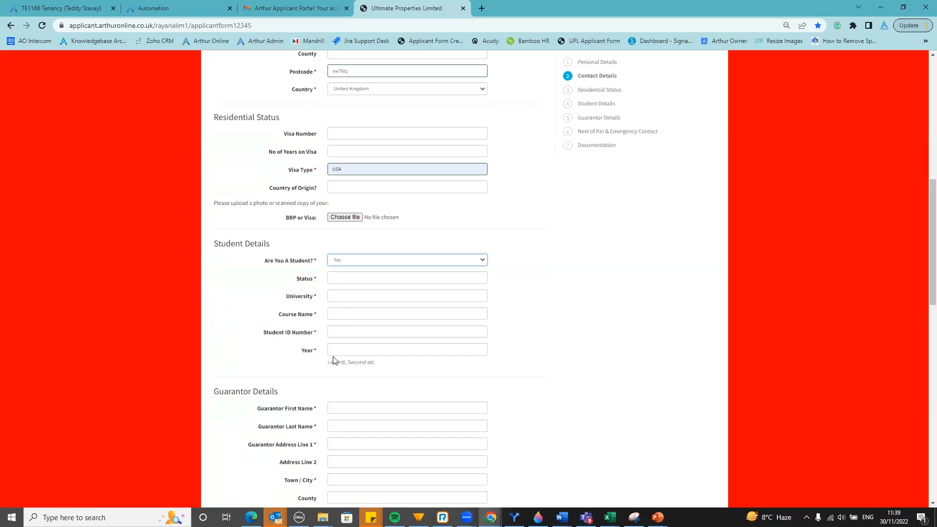
left_click(353, 263)
left_click(354, 274)
Enter the guarantor's first name, last name and first address line
scroll(356, 266, "down", 1)
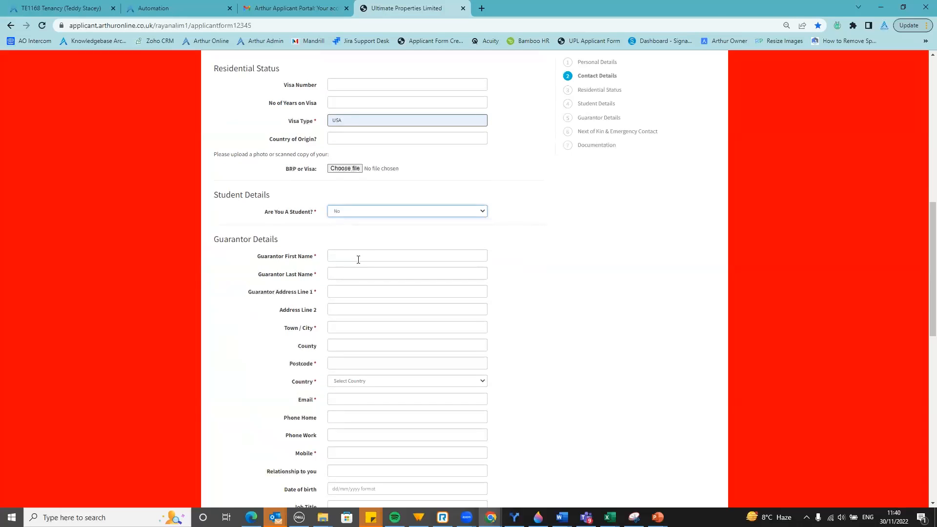
left_click(358, 259)
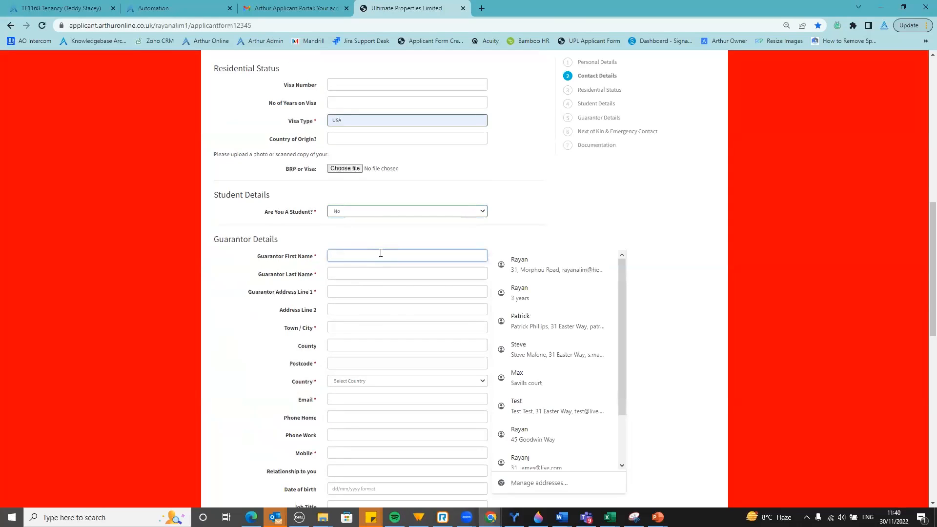
type("Jed")
key("Tab")
type("Test")
key("Tab")
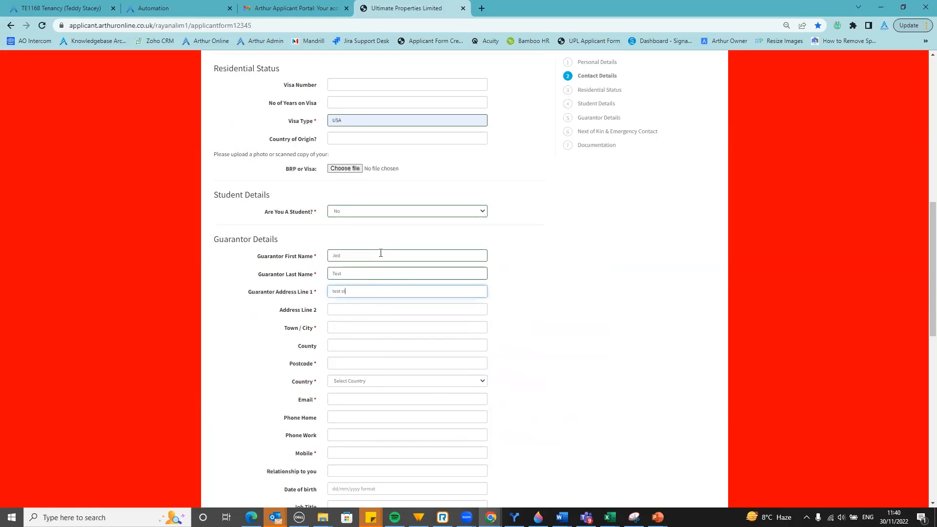
type("test street")
key("Tab")
key("Tab")
key("Tab")
key("Tab")
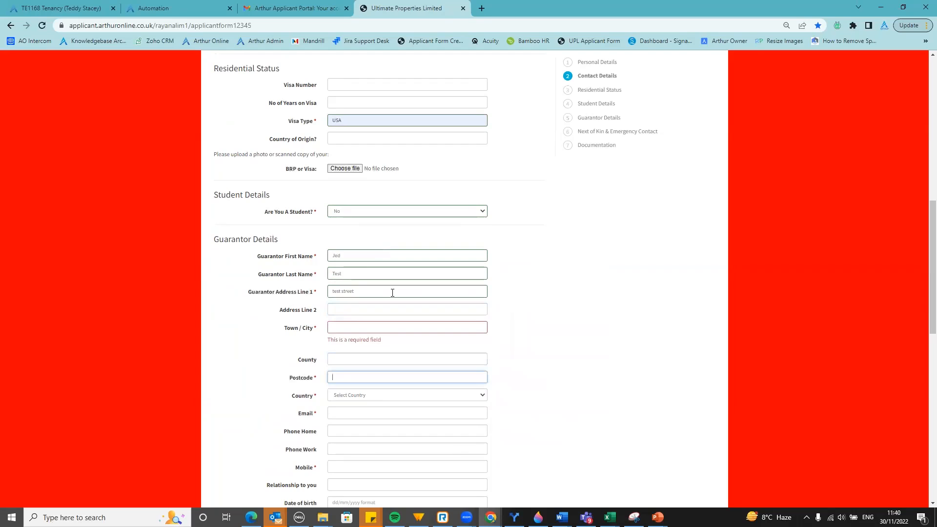
Set the guarantor's town to London, add the postcode, and choose United Arab Emirates
left_click(388, 328)
type("London")
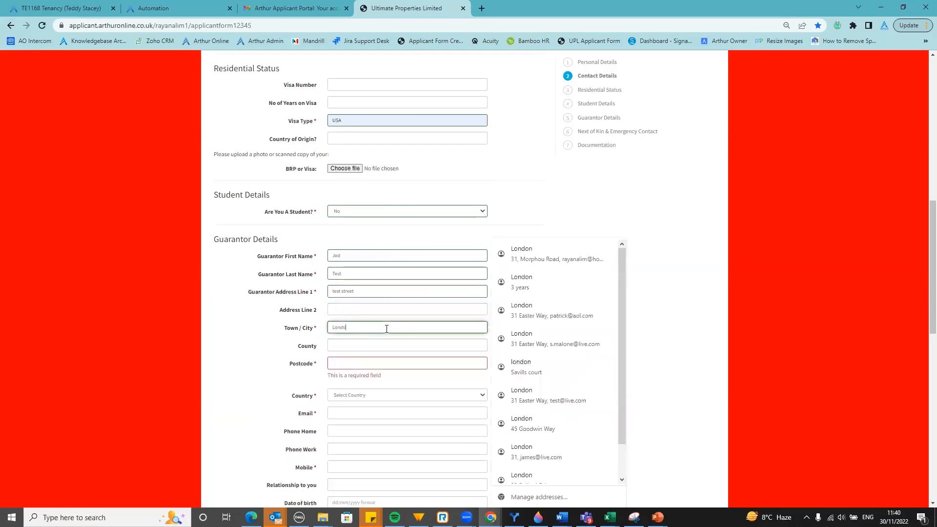
key("Tab")
key("Tab")
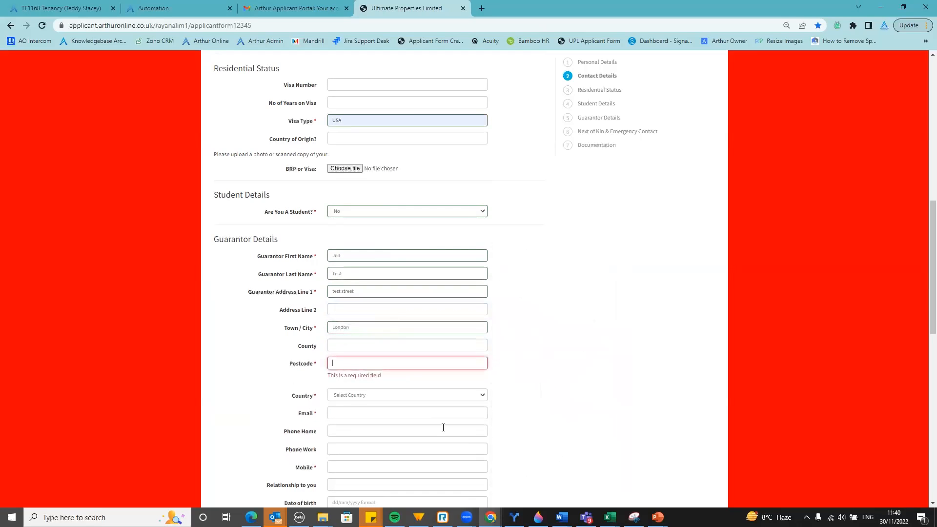
left_click(356, 363)
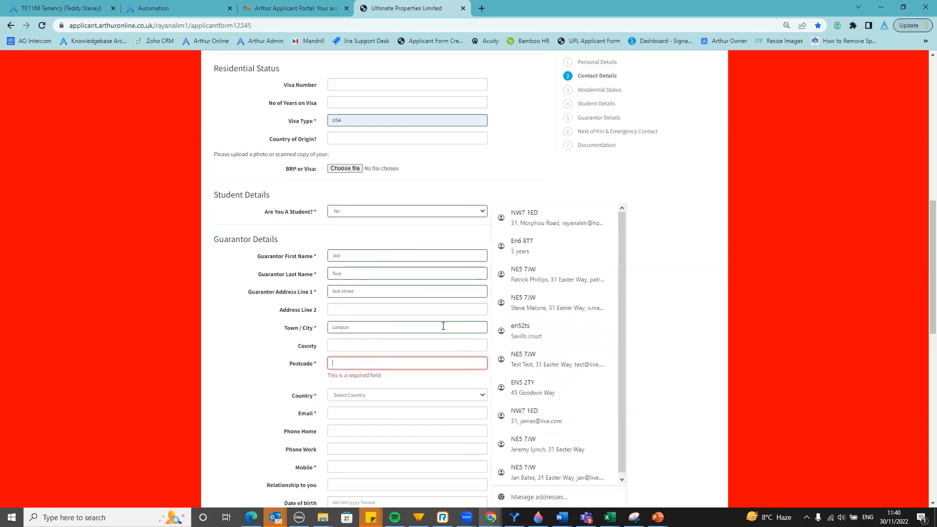
type("ne7h")
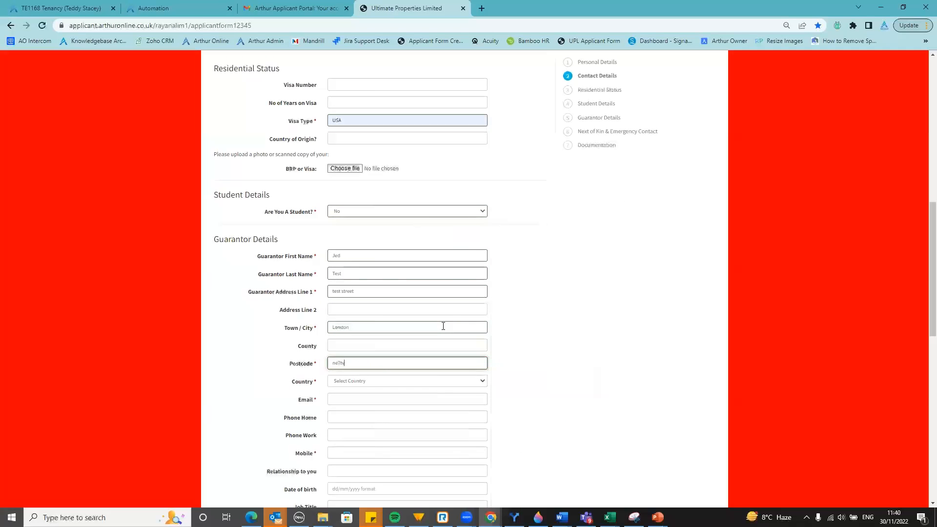
type("yu")
scroll(497, 257, "down", 3)
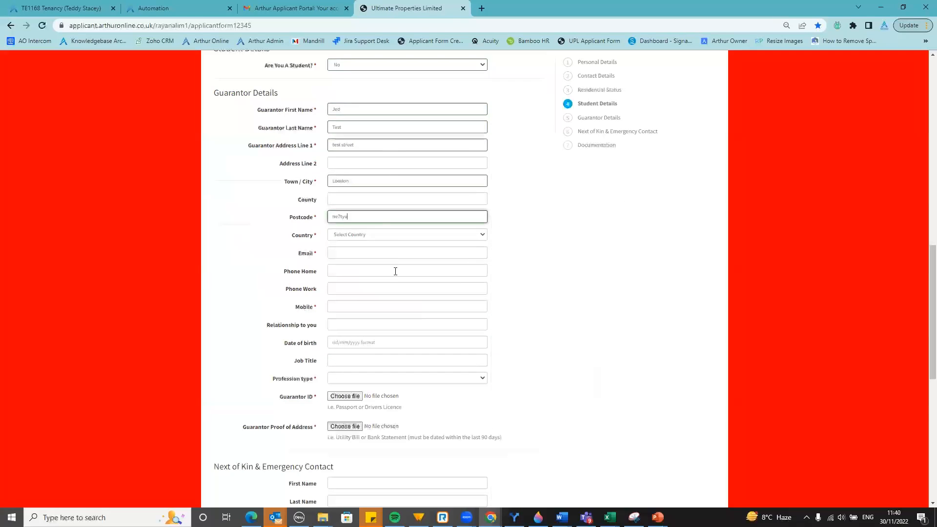
left_click(388, 237)
type("un")
key("Return")
Fill in the guarantor's e-mail and mobile number and set profession type to Professional
left_click(415, 254)
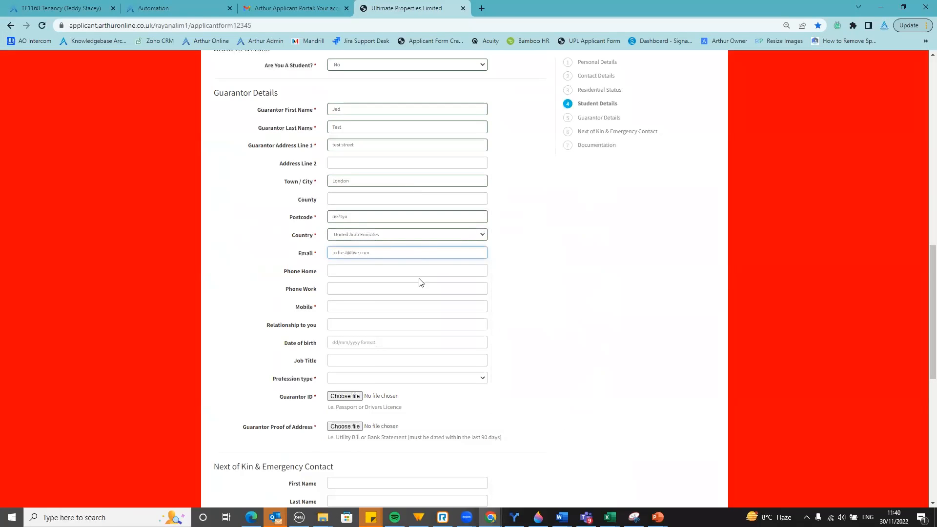
left_click(396, 306)
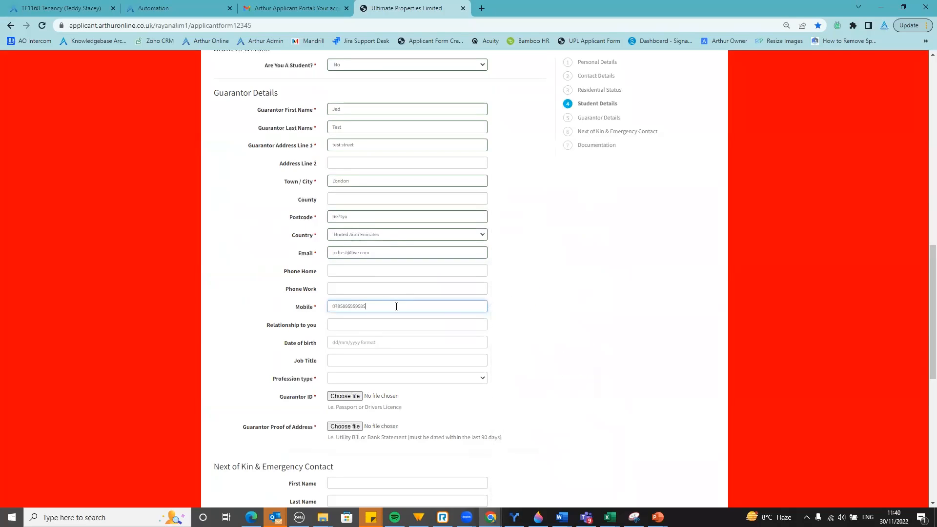
left_click(352, 380)
left_click(354, 397)
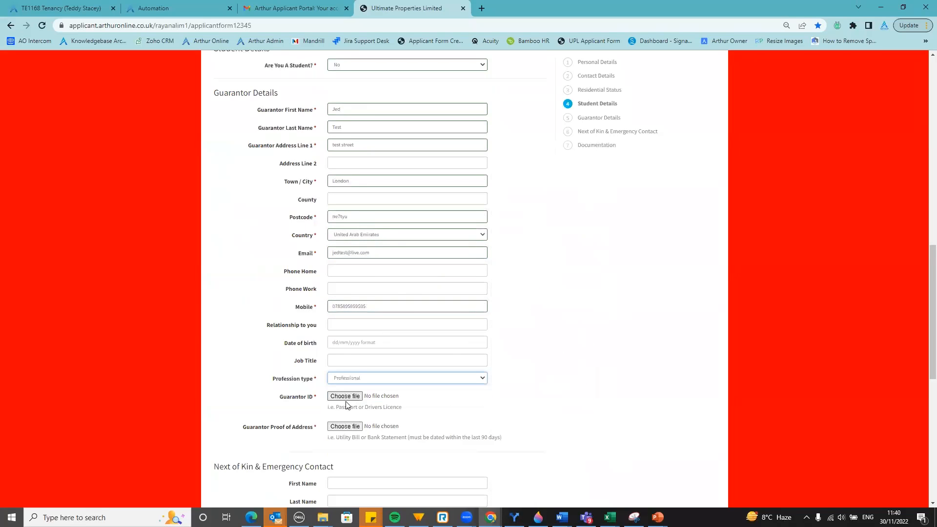
scroll(343, 402, "down", 1)
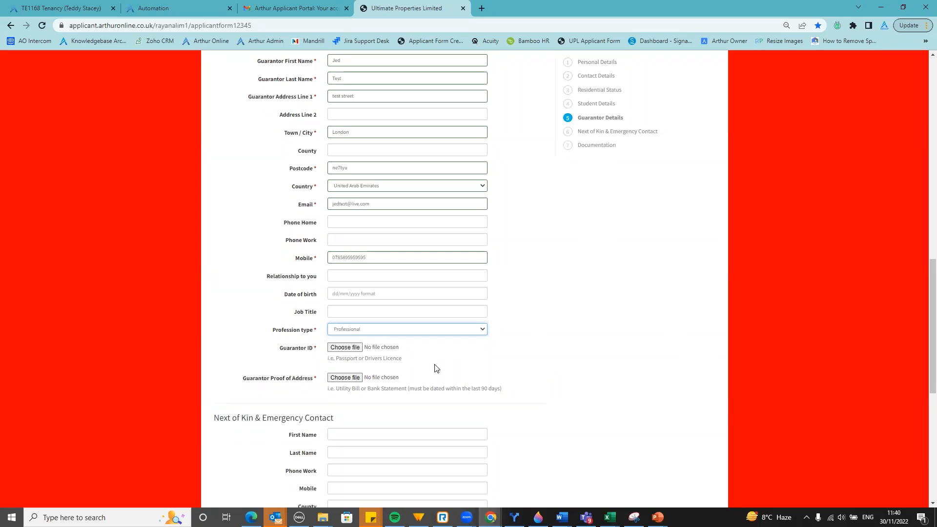
Attach arsenal.jpg as guarantor ID, proof of address and Form of ID, and arthur.png as attendance proof
left_click(361, 352)
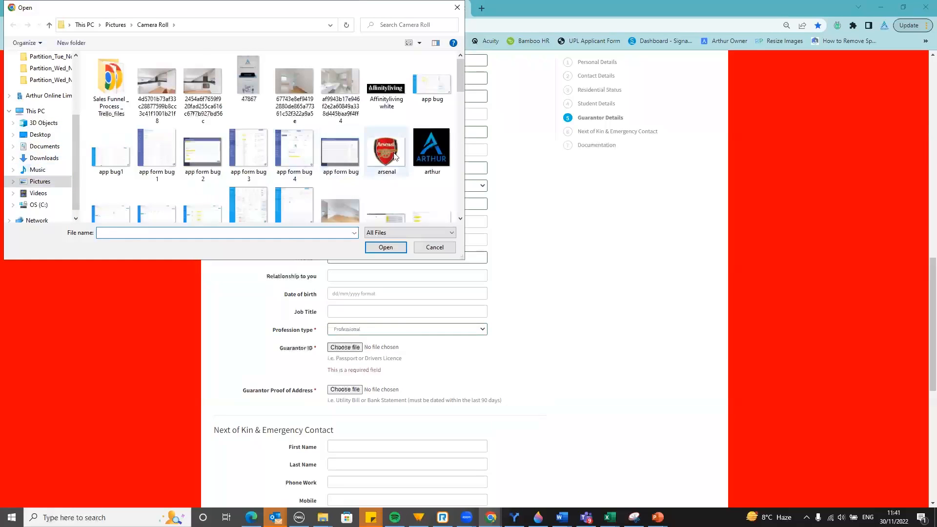
double_click(385, 150)
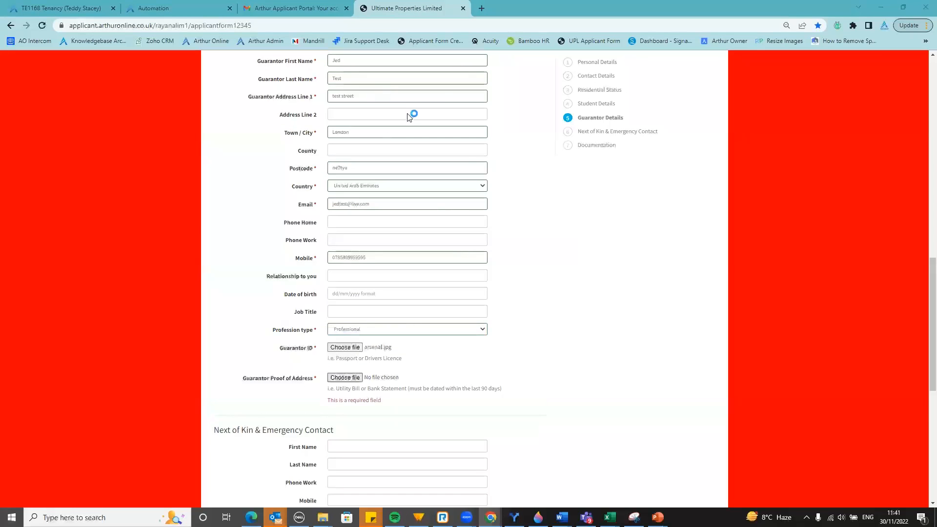
double_click(383, 152)
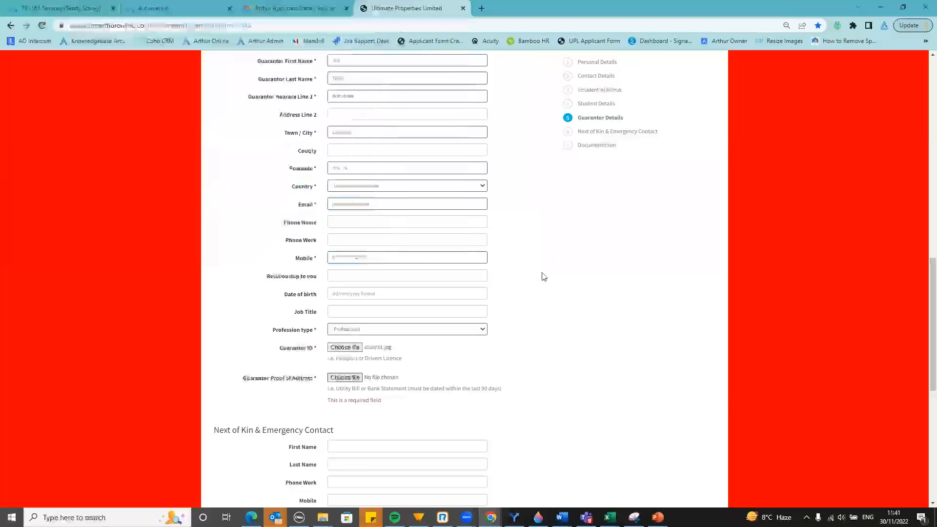
scroll(543, 263, "down", 4)
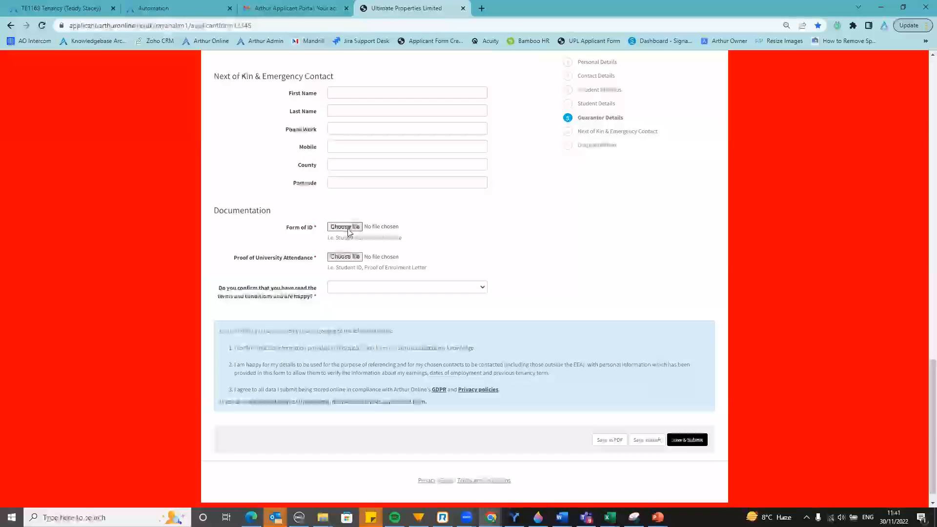
left_click(351, 228)
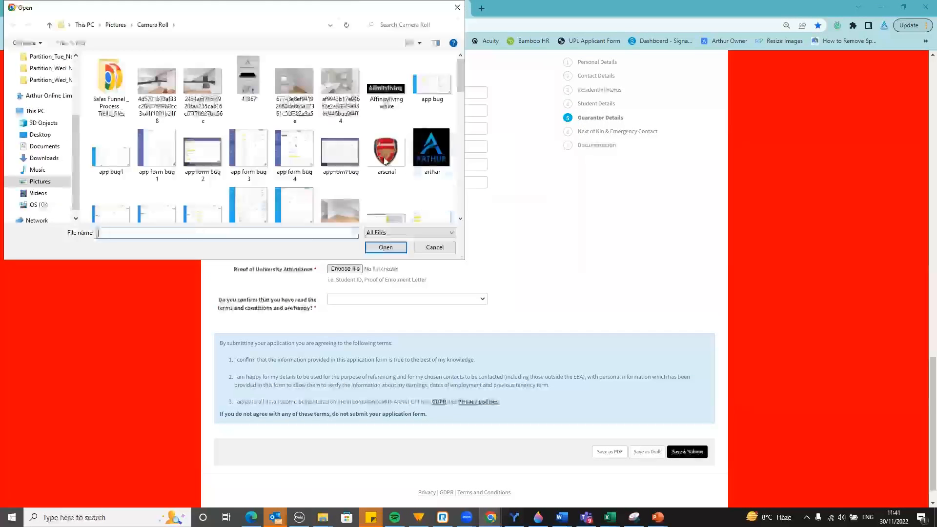
left_click(403, 240)
left_click(355, 255)
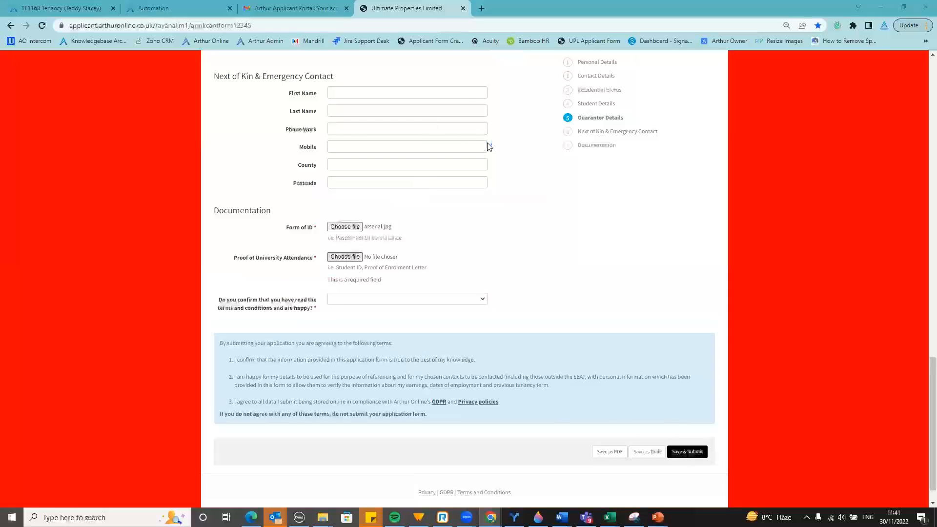
double_click(435, 149)
Answer Yes to having read the terms and conditions
left_click(399, 287)
left_click(400, 305)
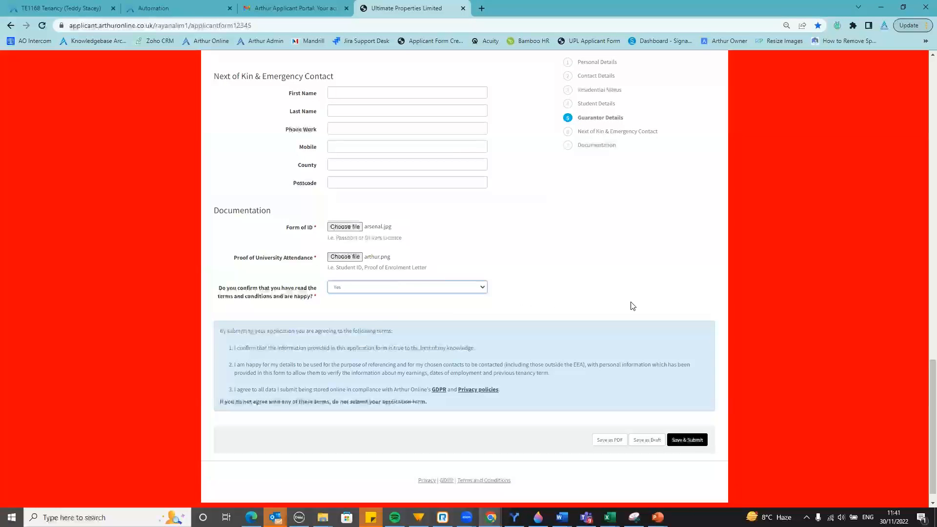
scroll(634, 305, "up", 1)
scroll(639, 305, "up", 10)
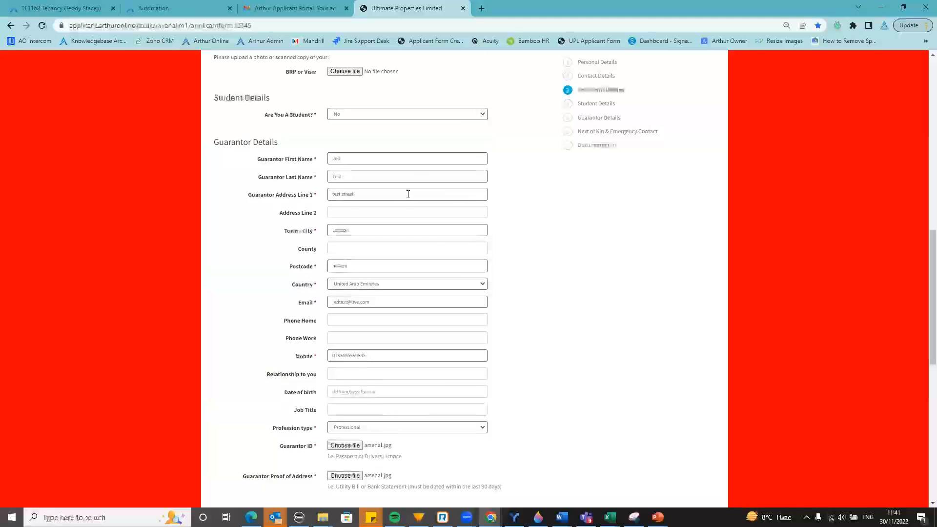
scroll(461, 210, "up", 4)
scroll(456, 202, "down", 6)
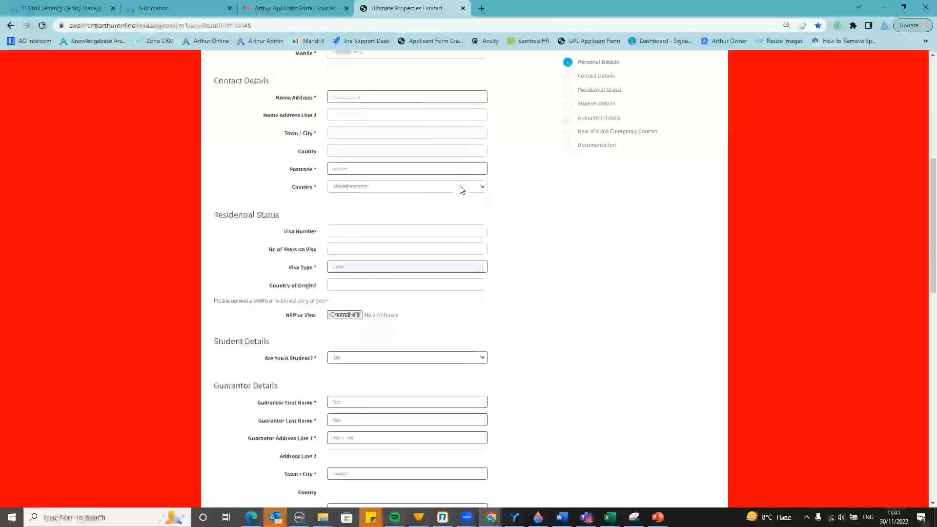
Fill the missing Town/City flagged on submit with London and retry Save & Submit
scroll(464, 195, "down", 8)
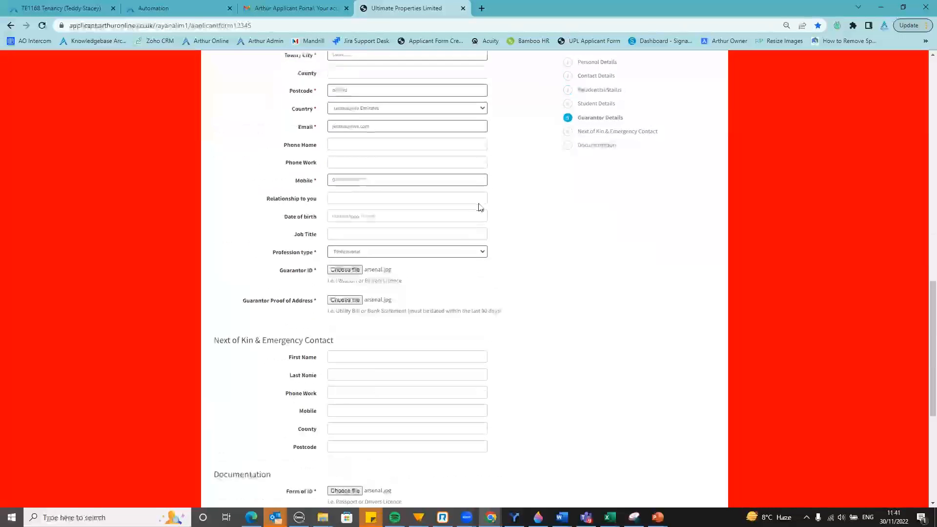
scroll(480, 207, "down", 5)
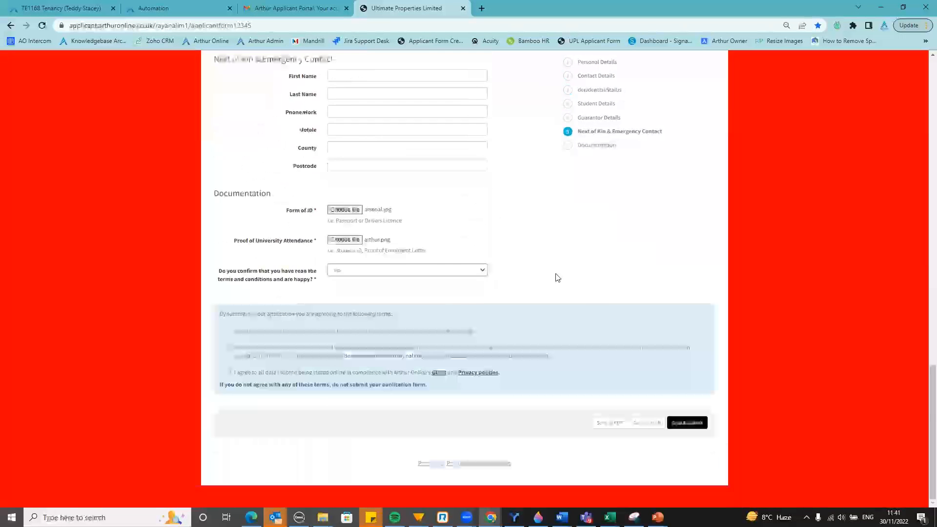
left_click(689, 424)
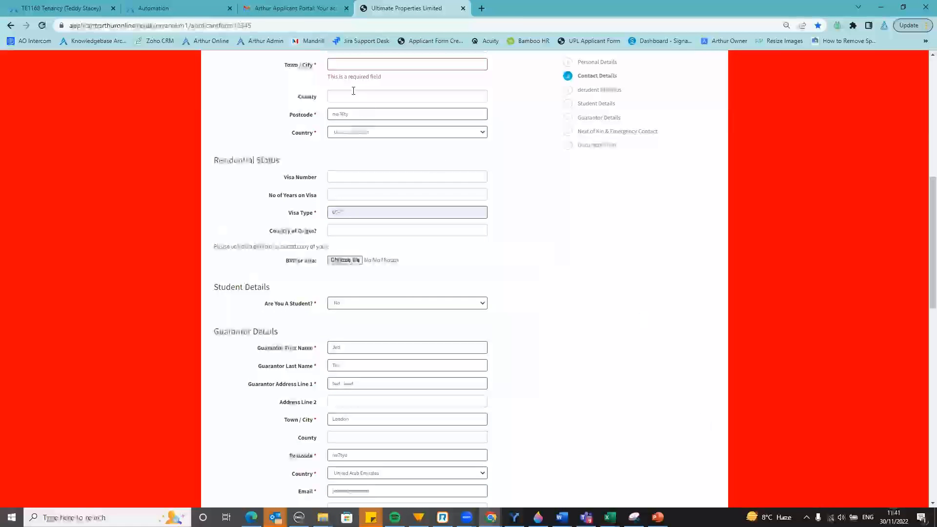
type("London")
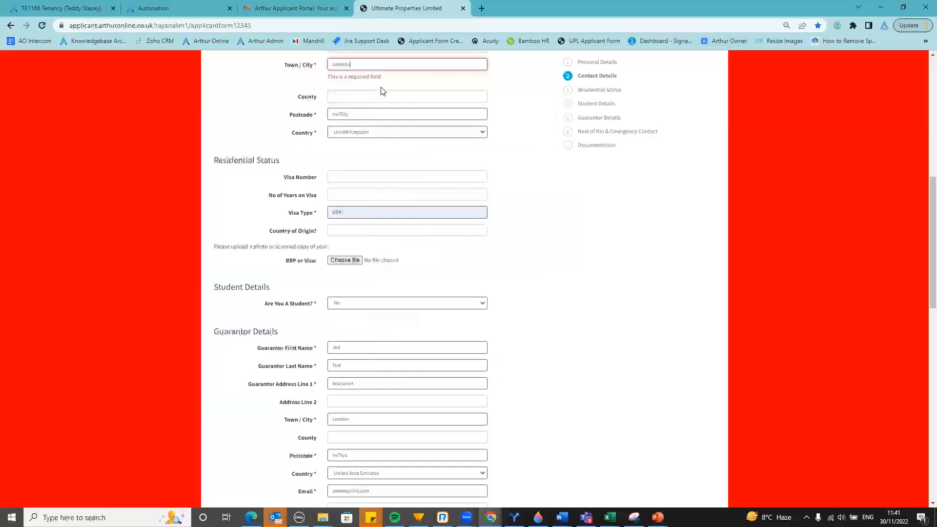
left_click(694, 341)
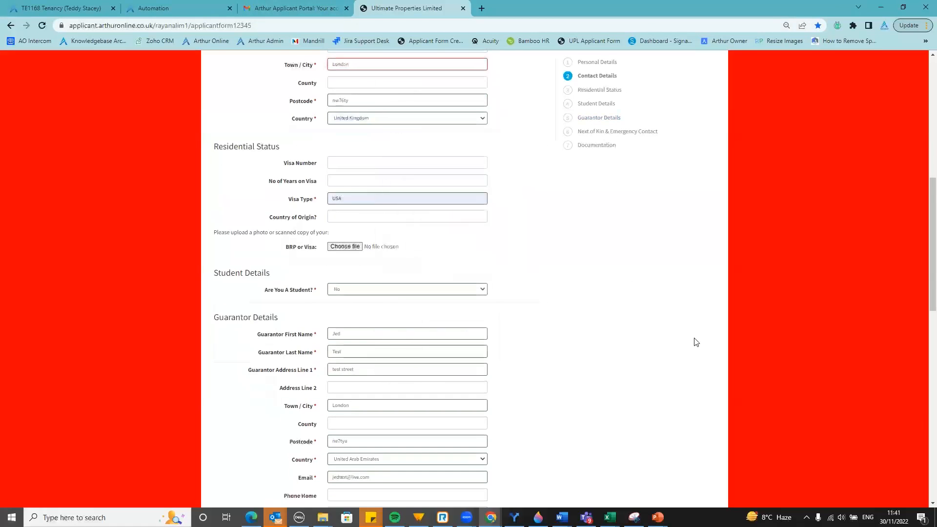
scroll(694, 341, "down", 12)
left_click(693, 424)
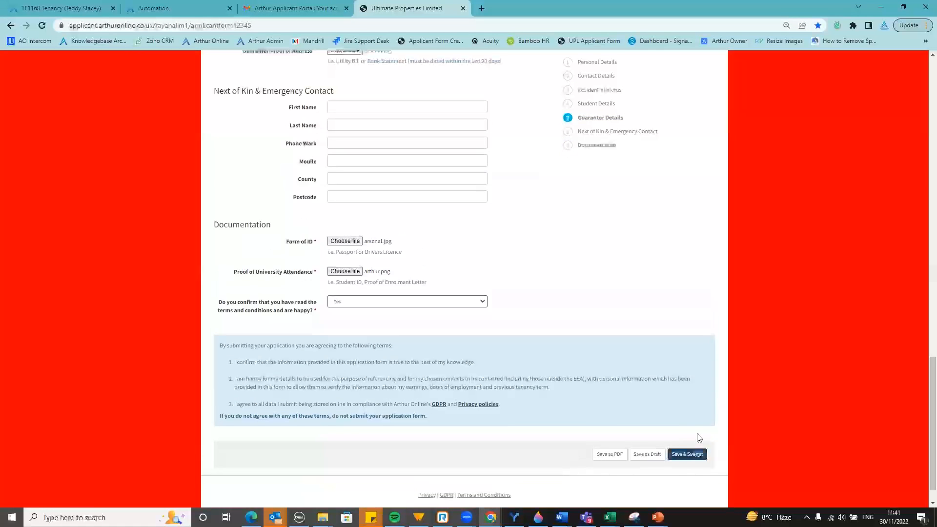
Set the guarantor's date of birth to 02/02/1970 and Save & Submit again
left_click(347, 66)
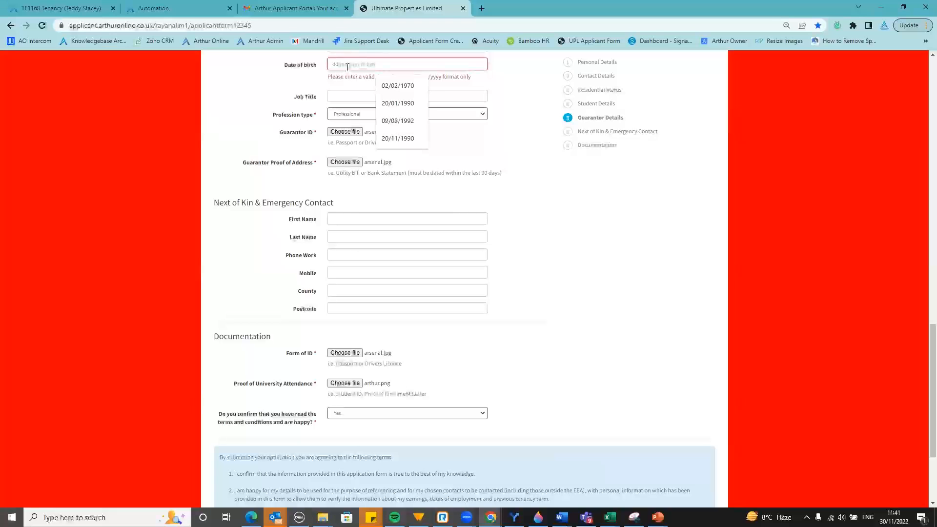
left_click(416, 86)
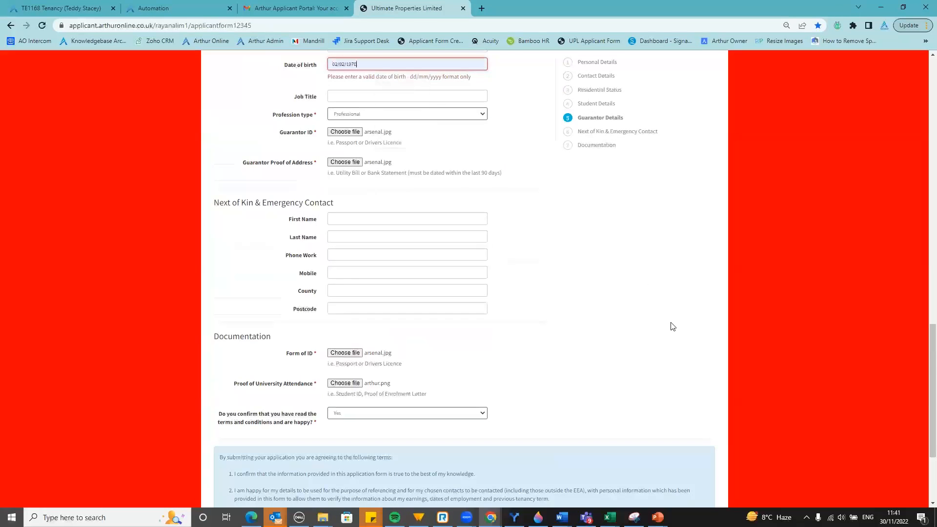
scroll(671, 324, "down", 3)
left_click(705, 416)
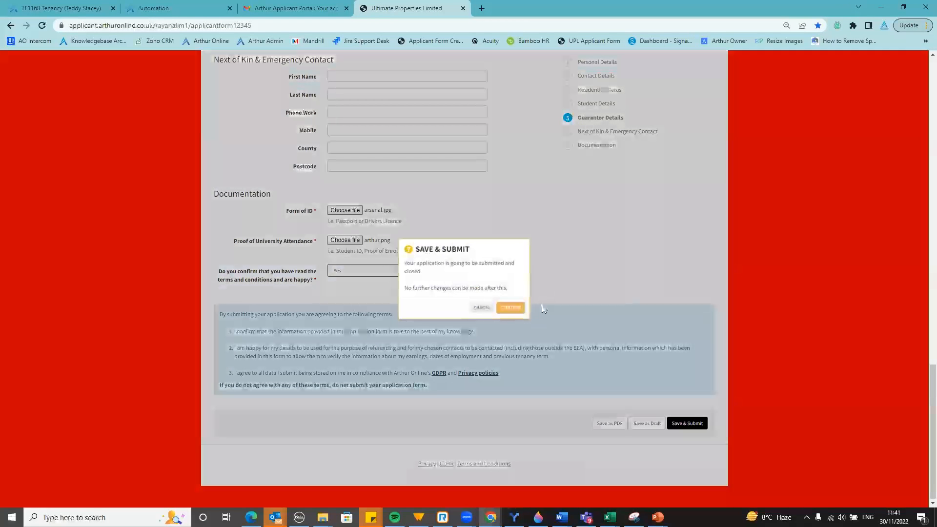
Confirm the application submission, then return to the TE1168 tenancy tab
left_click(507, 310)
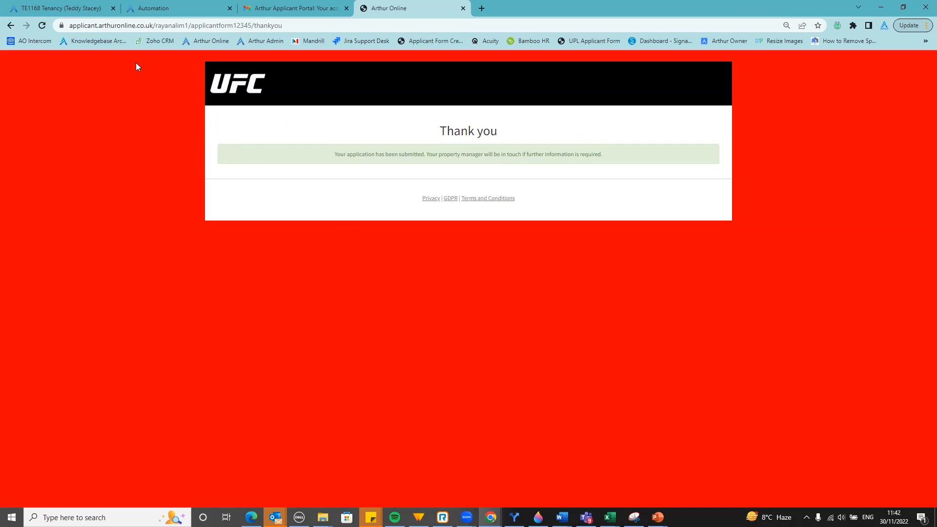
left_click(92, 6)
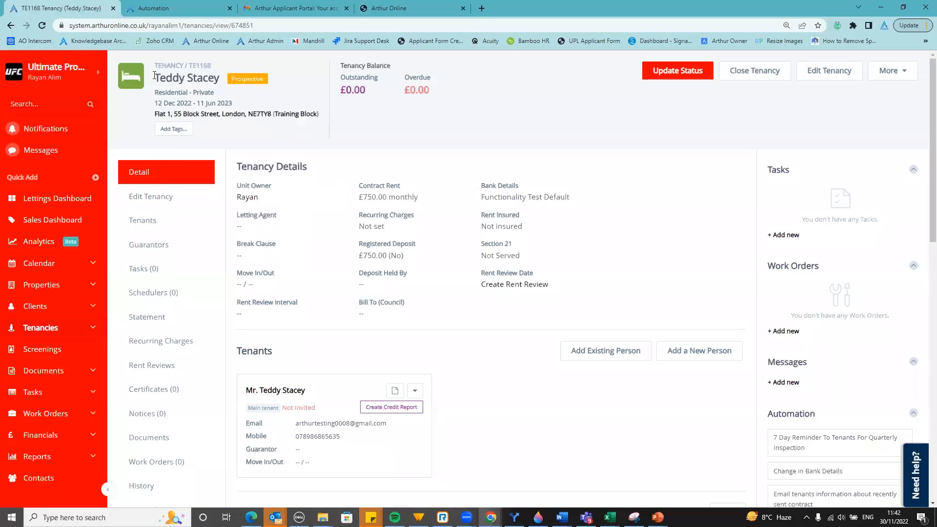
Reload tenancy TE1168 and open the Clients > Applicants list in a new tab
left_click(46, 28)
left_click(94, 310)
right_click(39, 371)
left_click(58, 376)
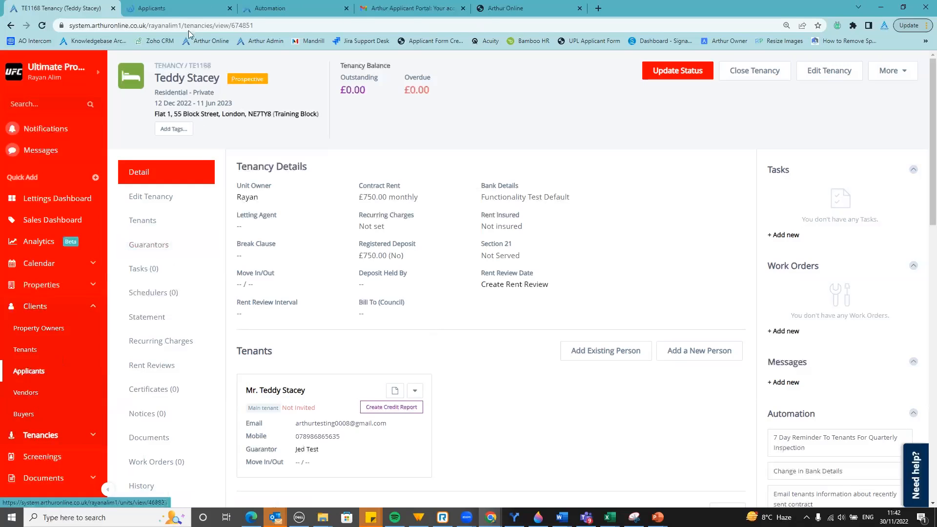
left_click(179, 8)
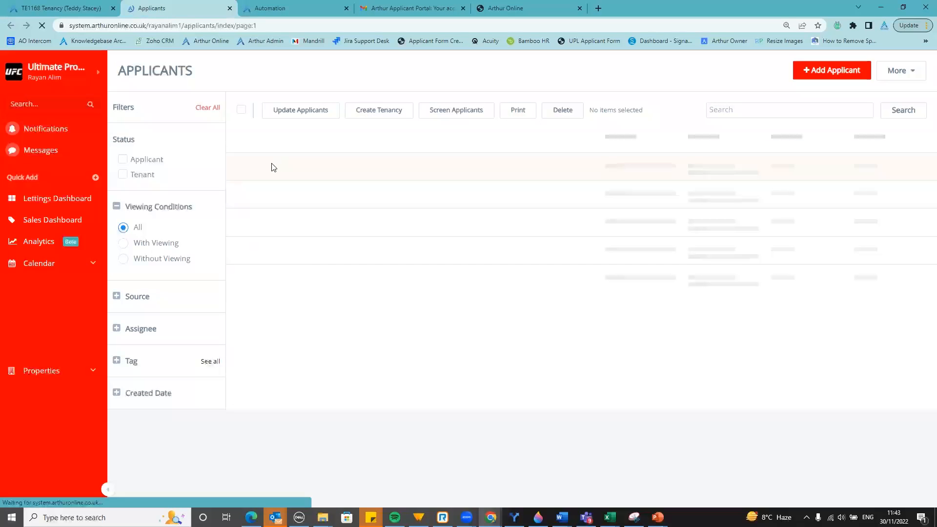
Review the applicant's Personal Info and Documents (4), then go back to the TE1168 tenancy tab
left_click(271, 165)
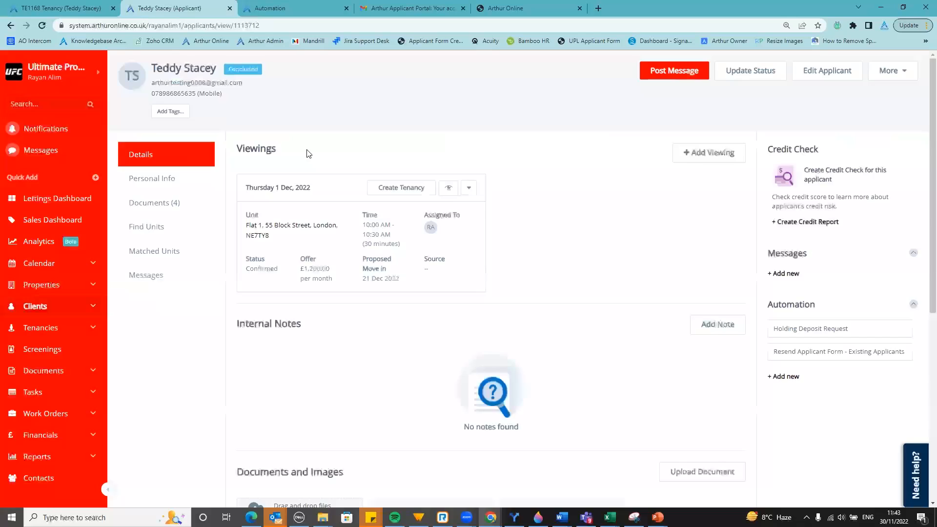
left_click(171, 188)
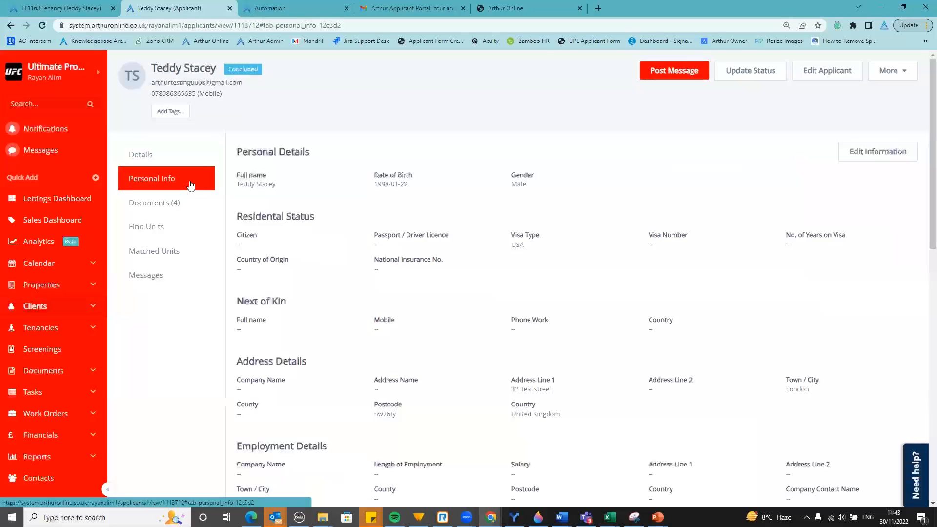
scroll(586, 210, "down", 1)
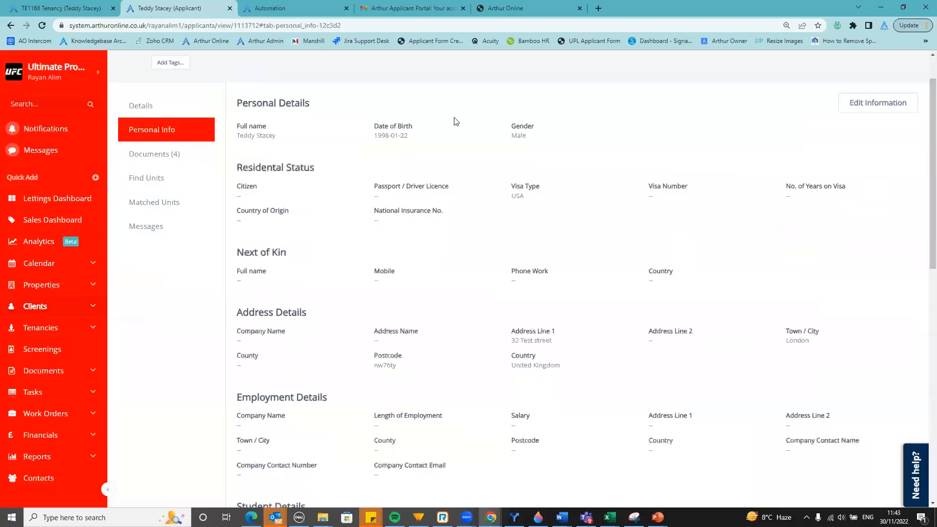
scroll(512, 239, "down", 2)
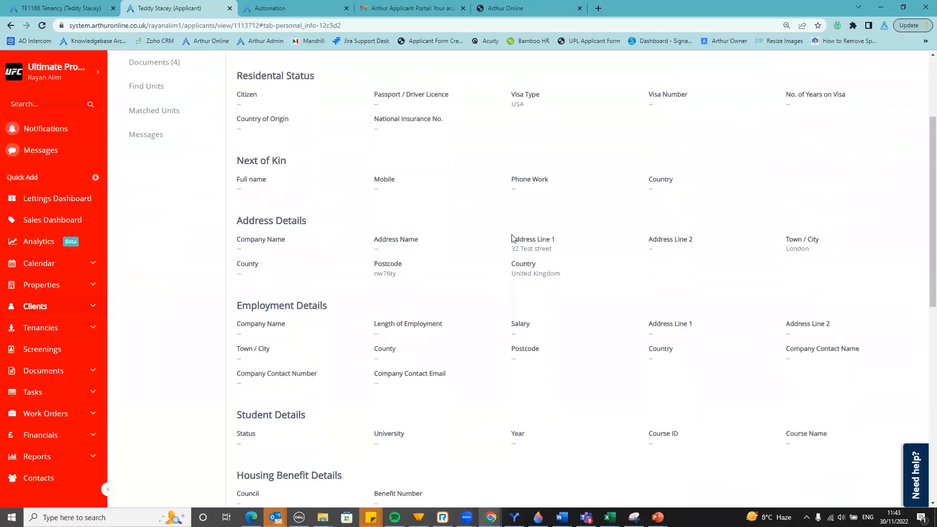
scroll(478, 258, "down", 3)
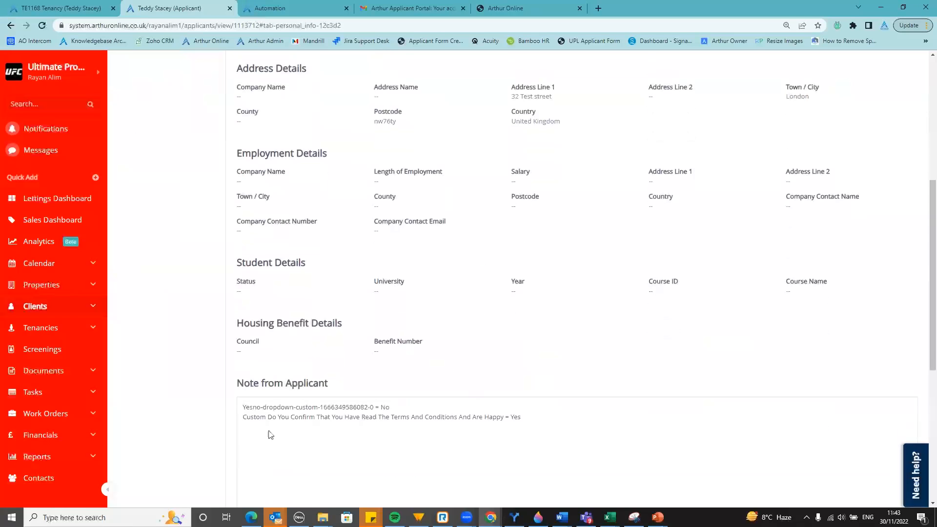
scroll(351, 378, "down", 2)
scroll(366, 370, "down", 3)
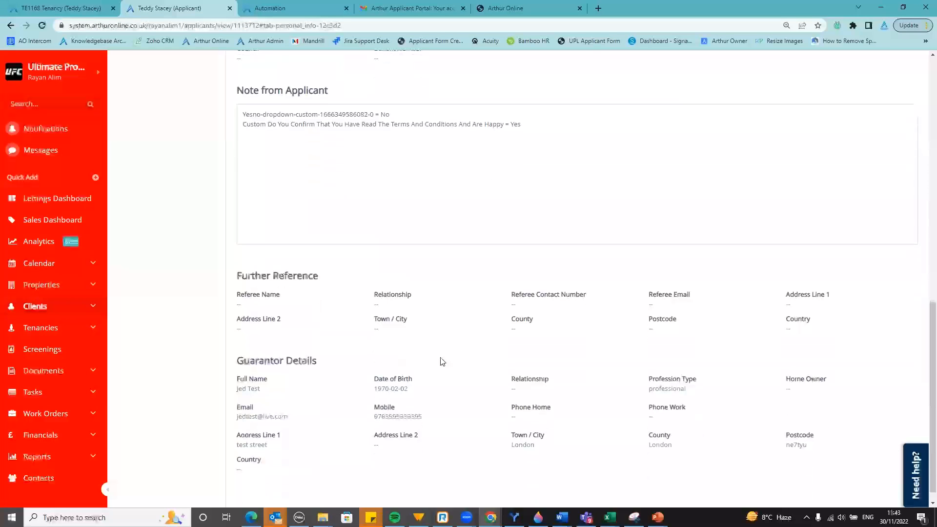
scroll(585, 405, "down", 1)
scroll(439, 390, "up", 14)
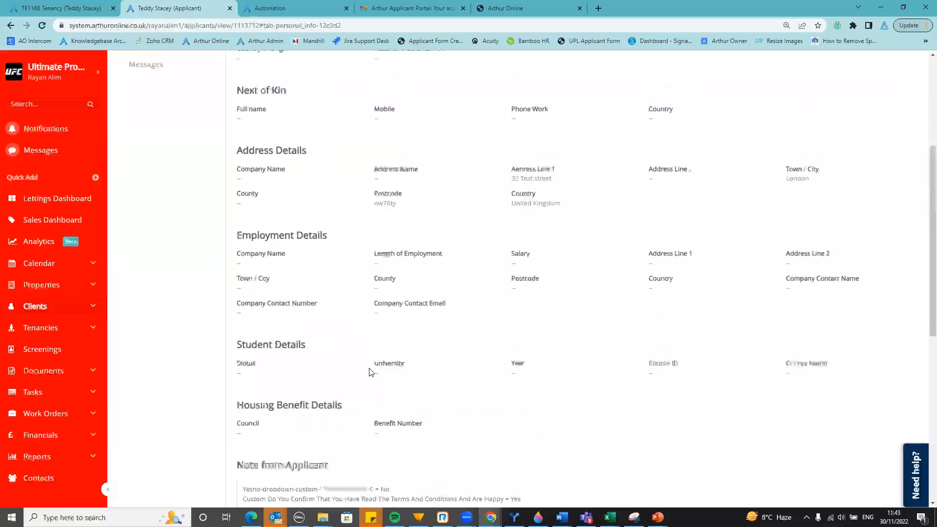
left_click(170, 207)
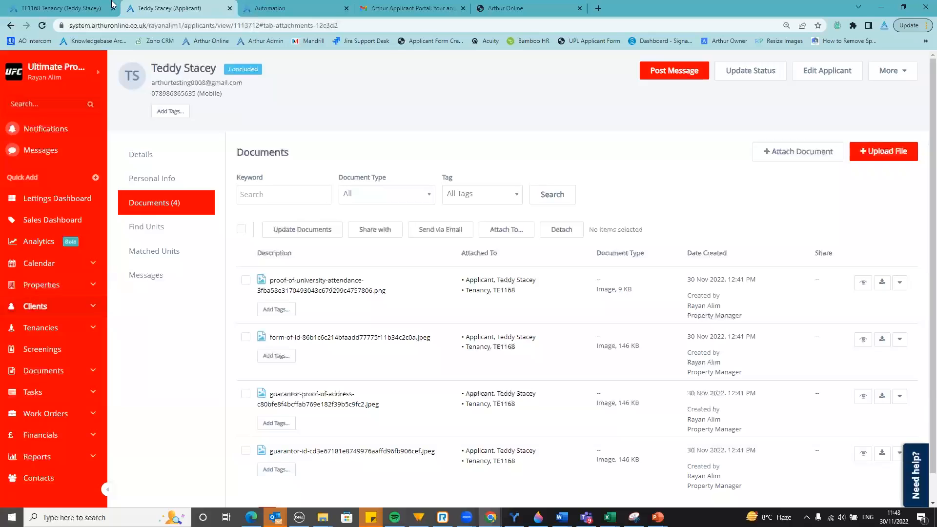
left_click(97, 8)
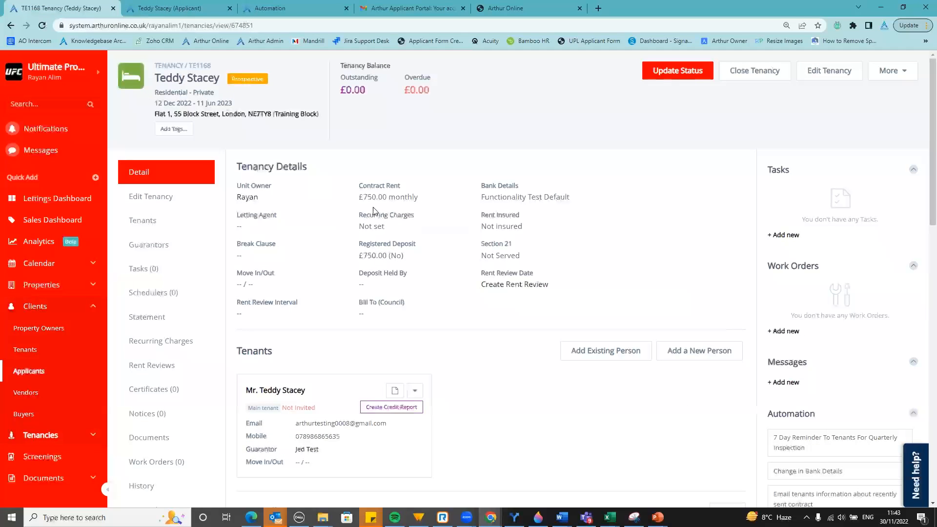
left_click(174, 250)
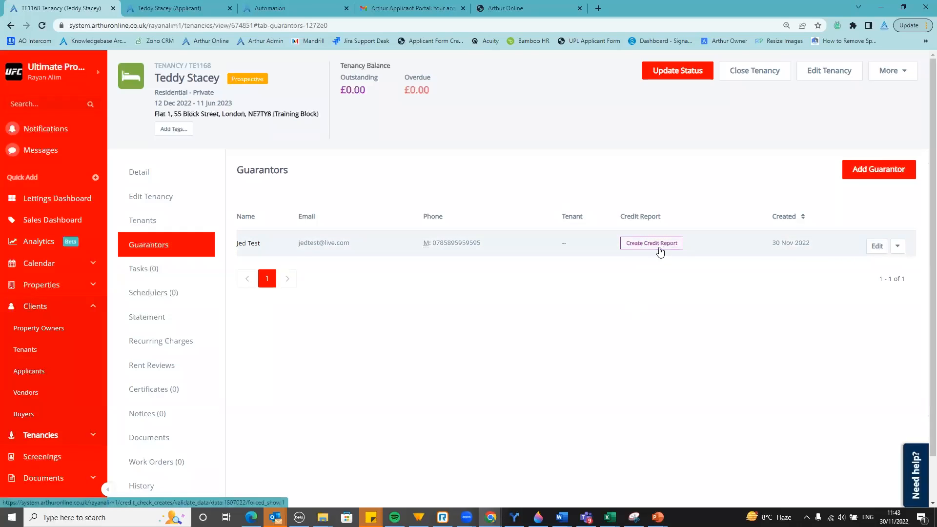
scroll(205, 374, "down", 1)
left_click(179, 388)
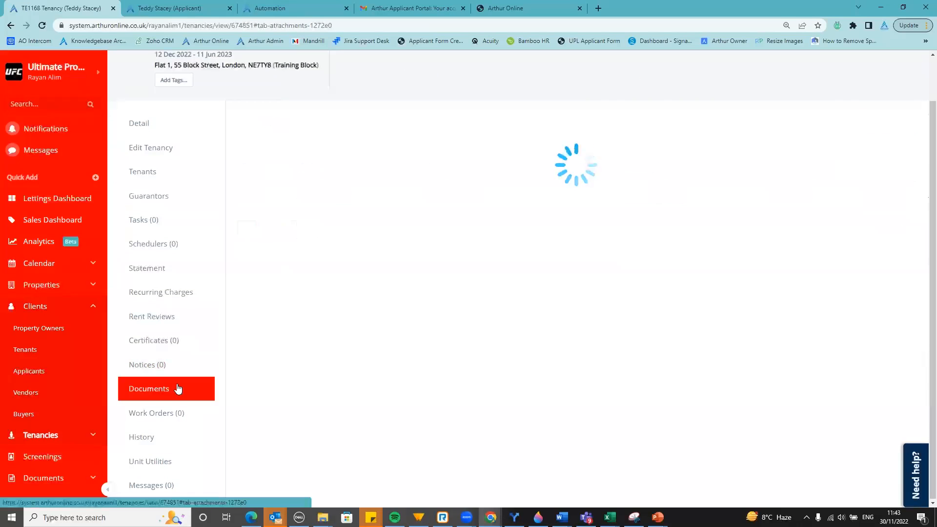
scroll(290, 332, "up", 1)
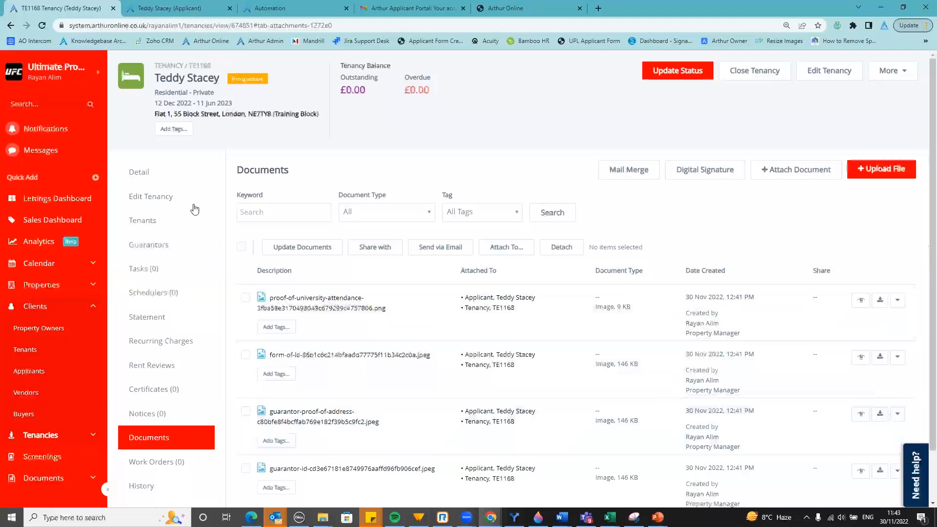
left_click(174, 183)
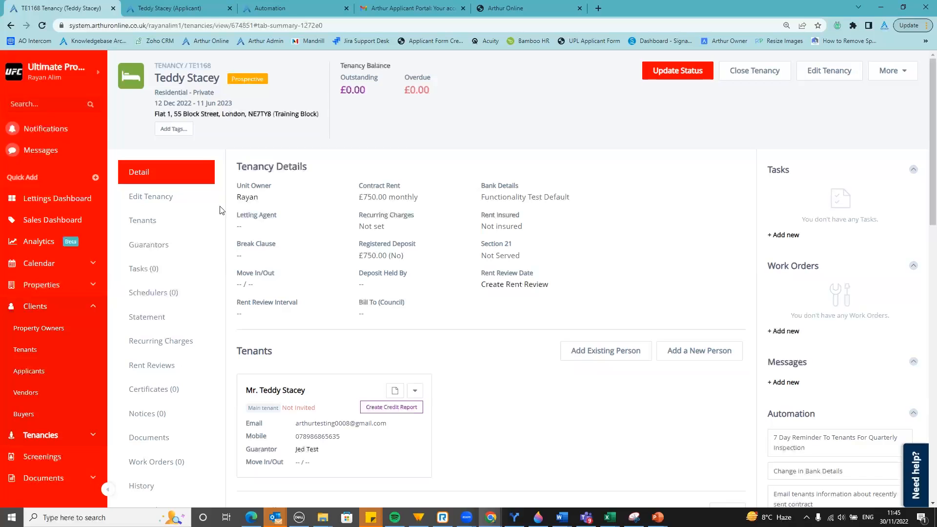
Open the tenant's Create Credit Report form in a new tab and view it
scroll(67, 411, "down", 3)
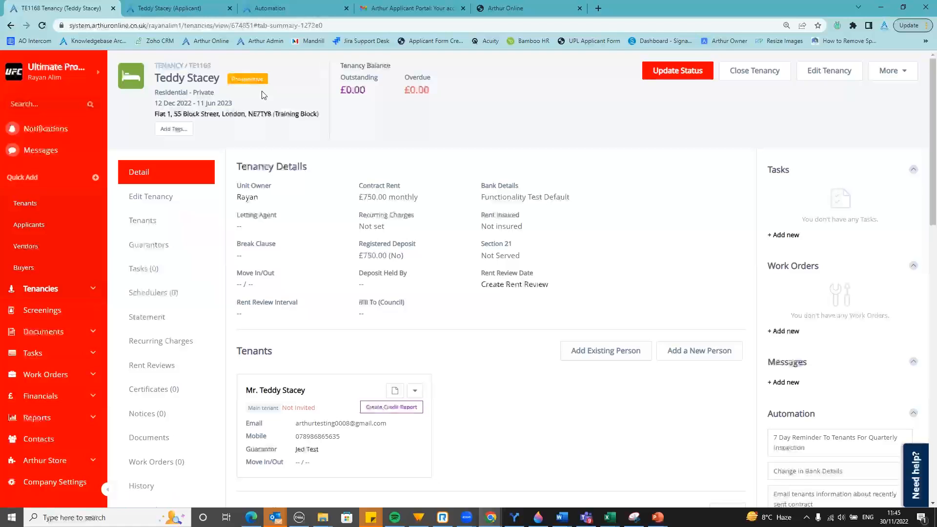
right_click(389, 414)
left_click(403, 419)
left_click(273, 6)
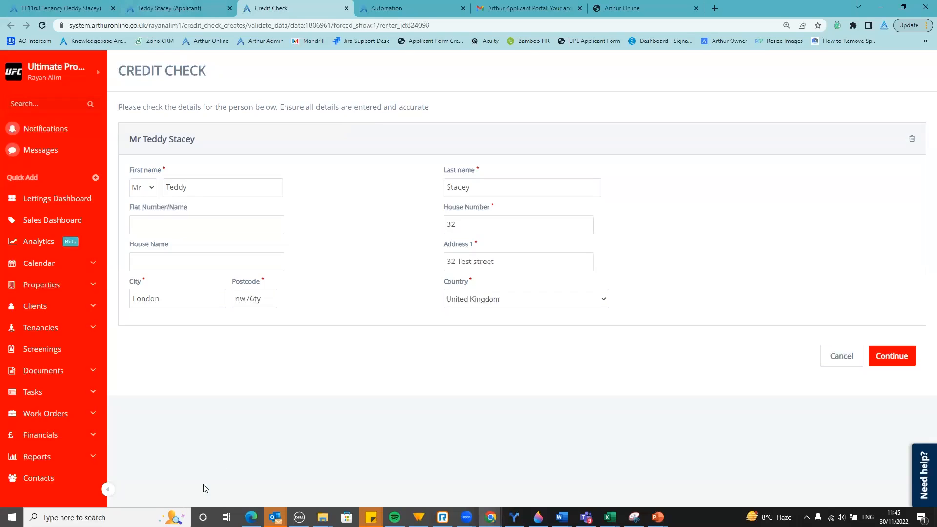
Open the Arthur Store from the sidebar in a new tab
scroll(59, 439, "down", 1)
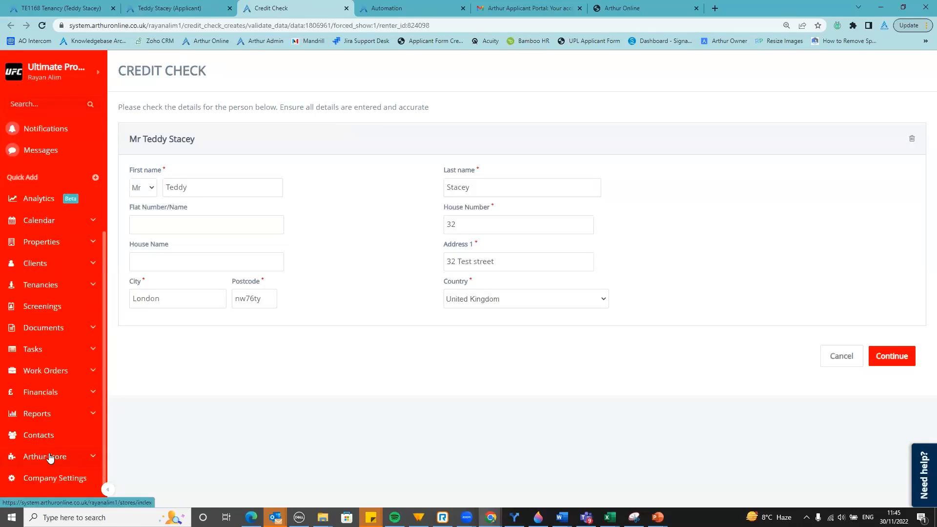
right_click(49, 456)
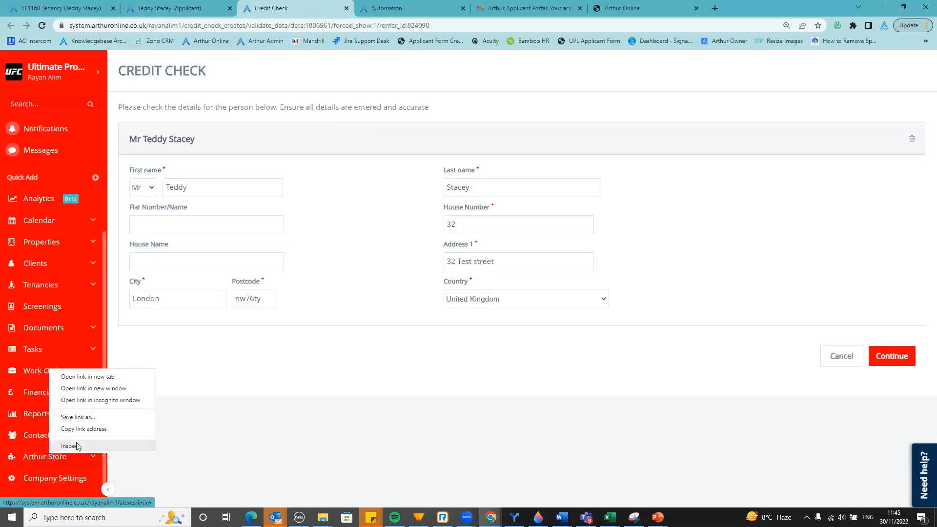
left_click(97, 377)
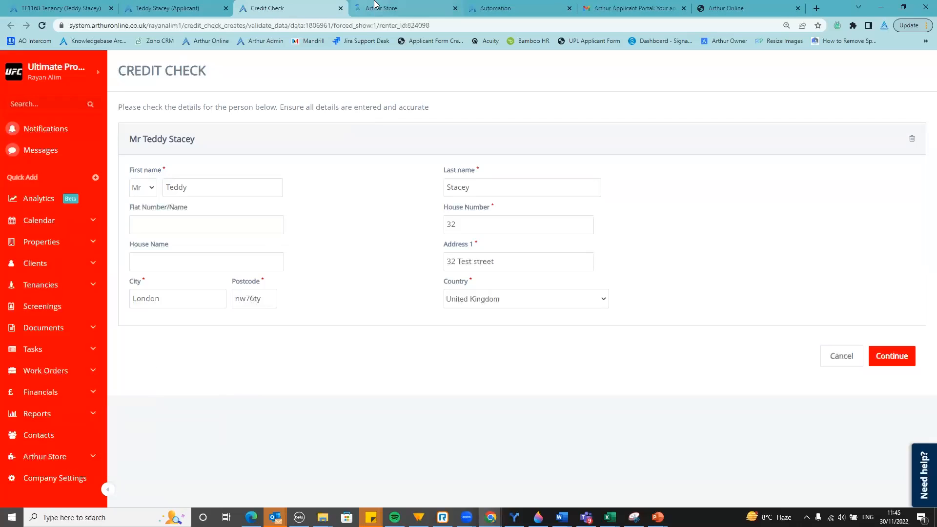
left_click(374, 7)
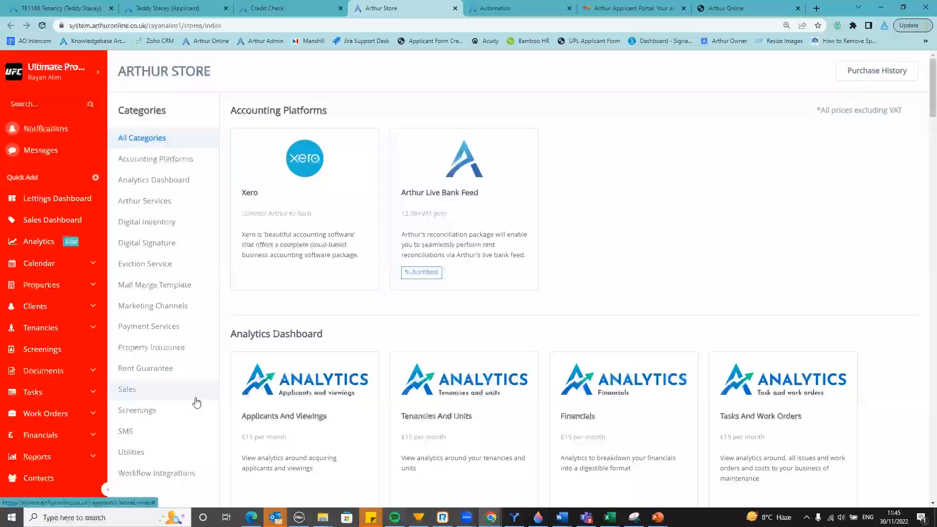
Filter to Screenings and review the Credit Check (by Callcredit) product and pricing
left_click(139, 416)
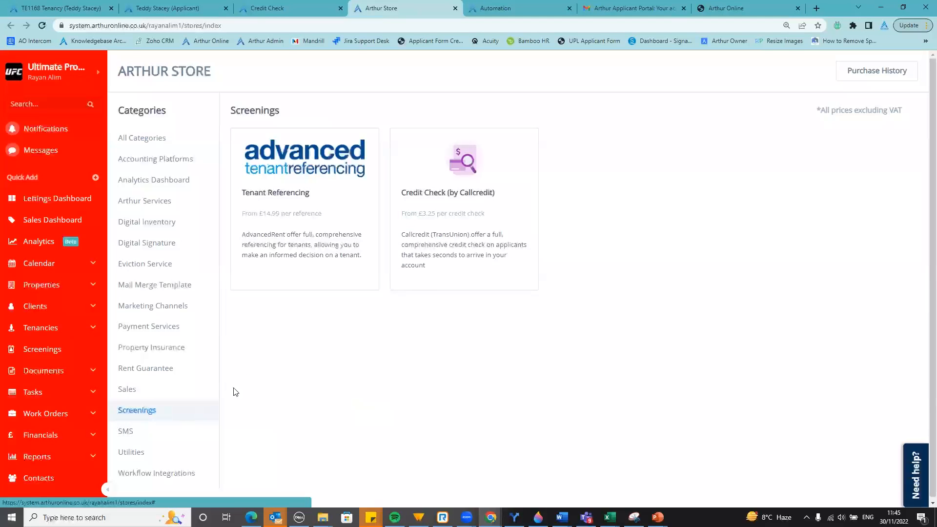
left_click(487, 212)
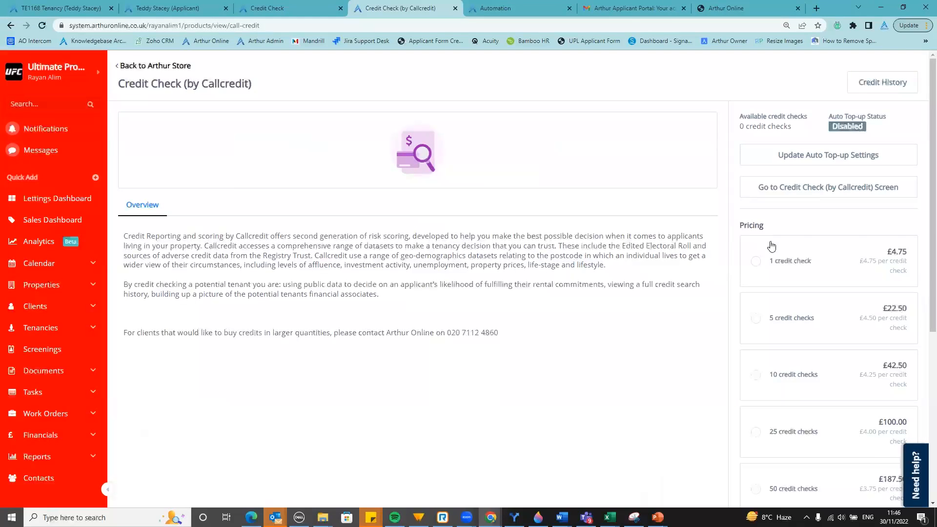
scroll(780, 259, "down", 3)
scroll(791, 268, "down", 2)
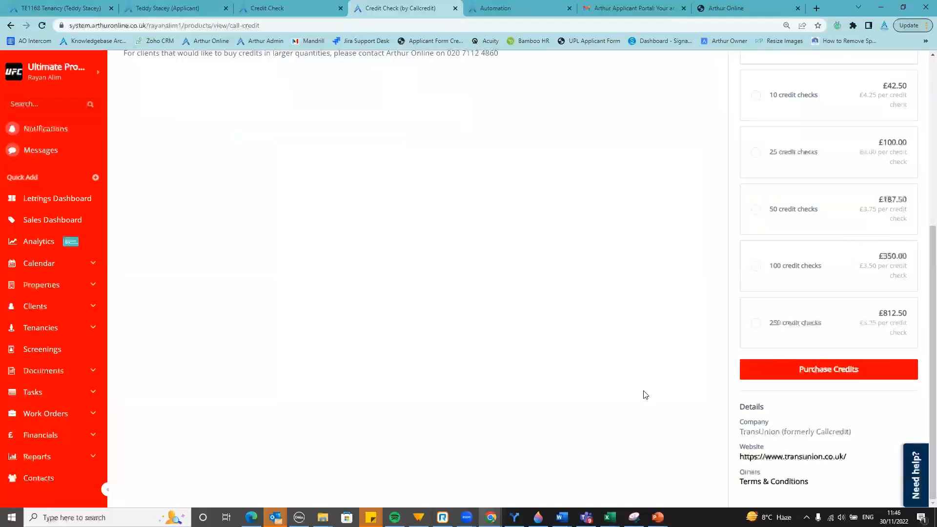
scroll(624, 340, "up", 6)
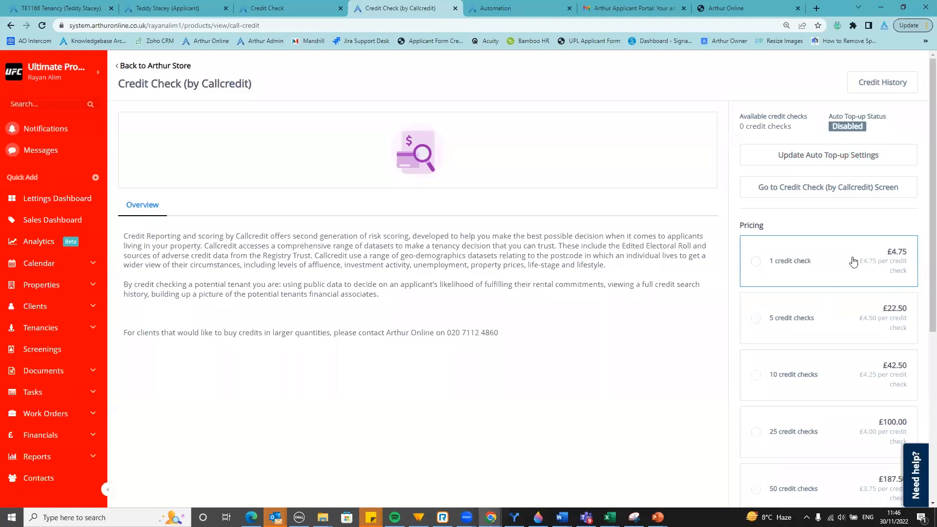
scroll(844, 264, "down", 5)
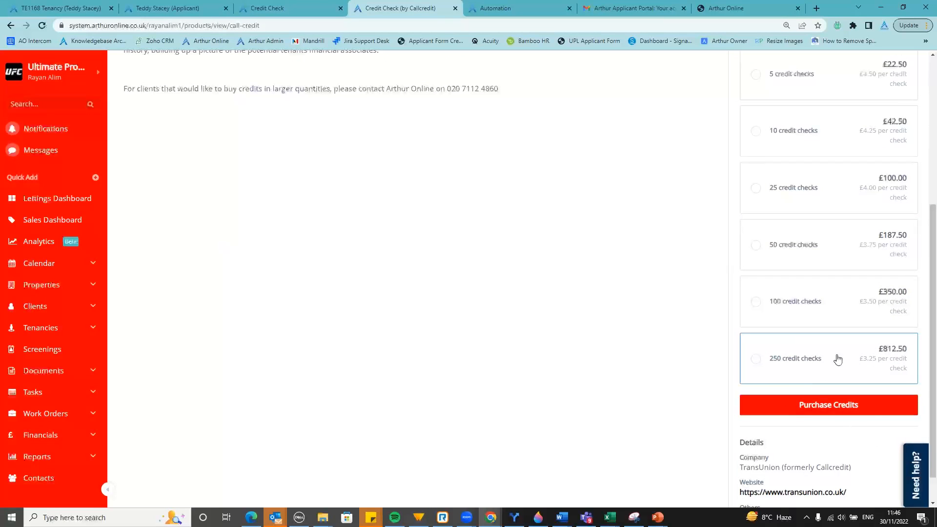
scroll(600, 415, "up", 5)
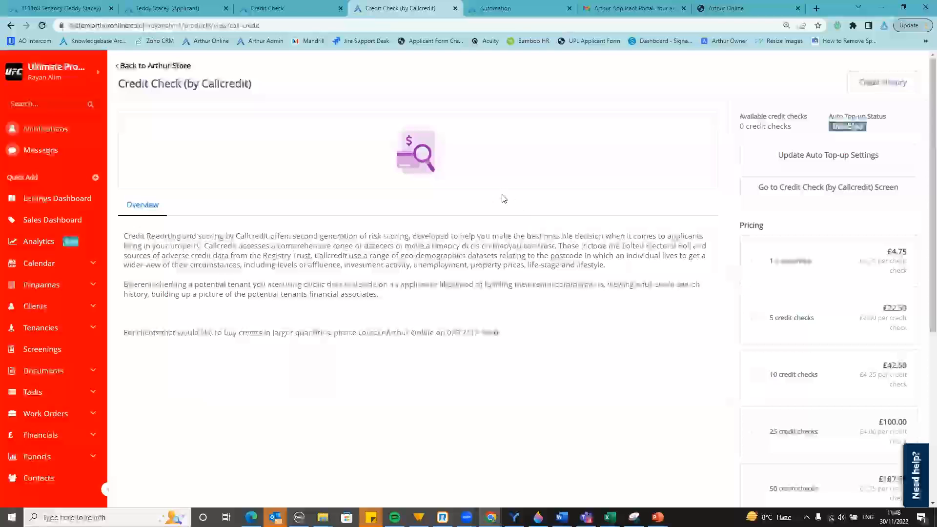
Close the Callcredit product and Credit Check tabs and return to tenancy TE1168
left_click(454, 9)
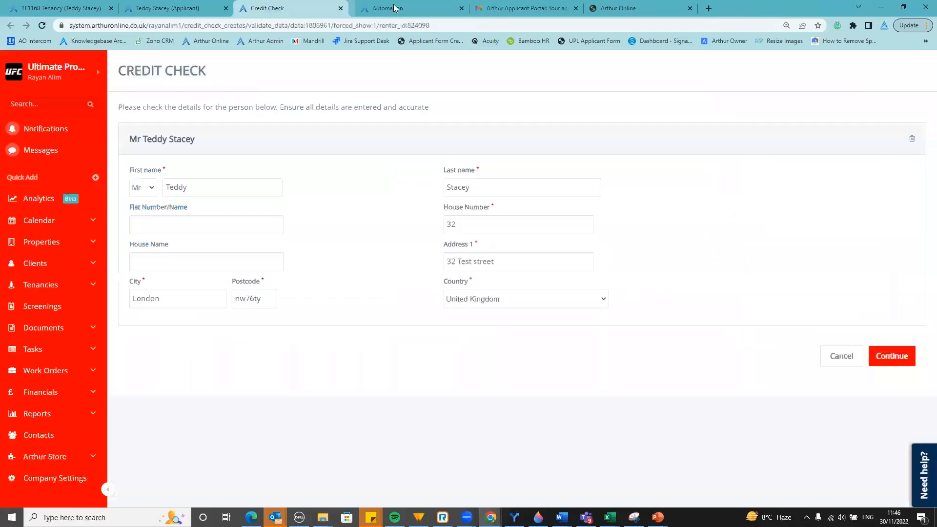
left_click(340, 9)
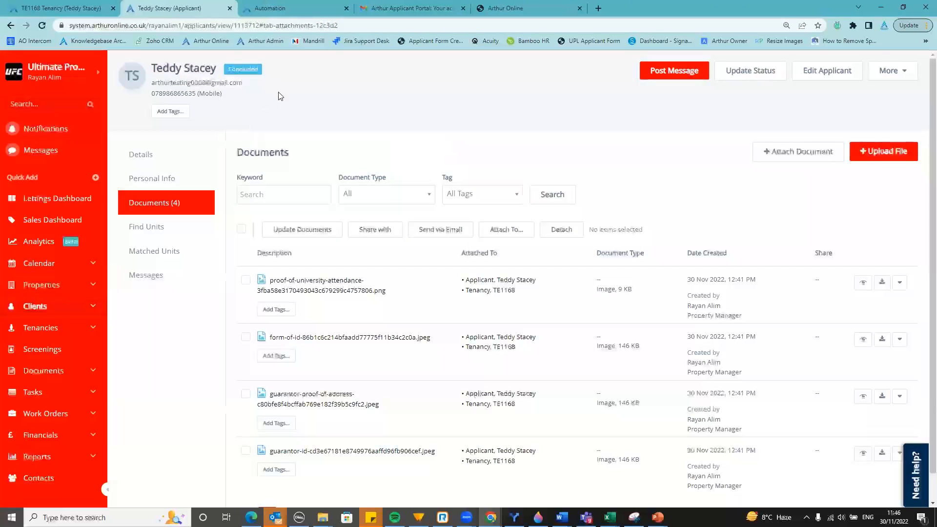
left_click(61, 8)
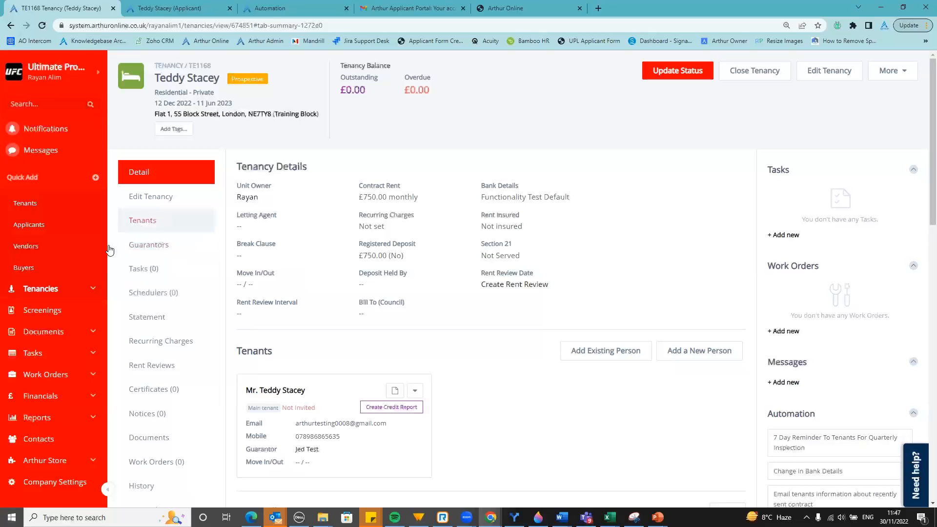
Open the Arthur Store in a new browser tab and switch to it
scroll(42, 459, "down", 1)
right_click(43, 460)
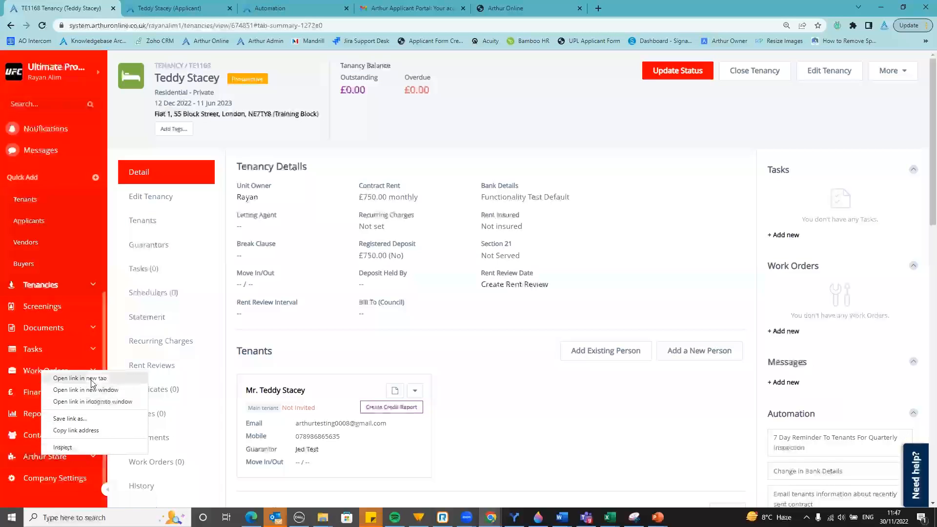
left_click(91, 381)
left_click(314, 9)
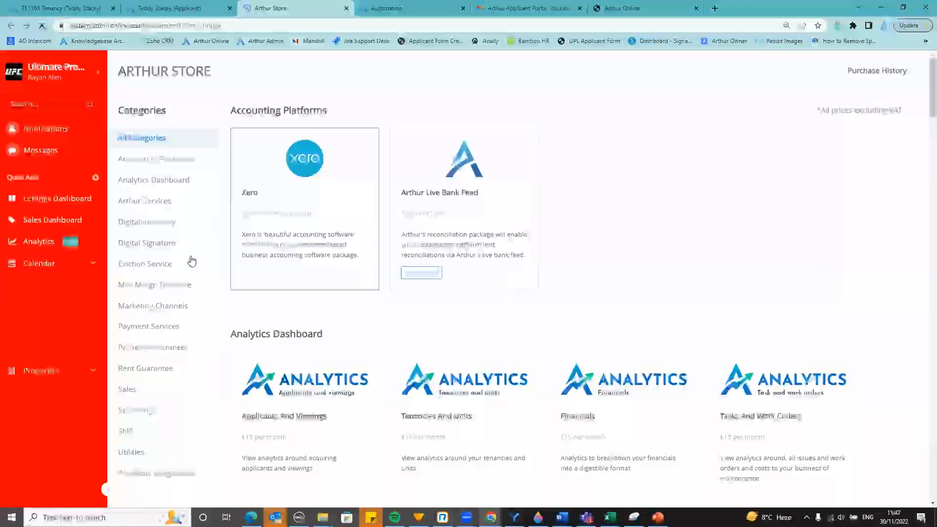
Bring up the Tenant Referencing product from Screenings and review its included referencing checks
left_click(156, 409)
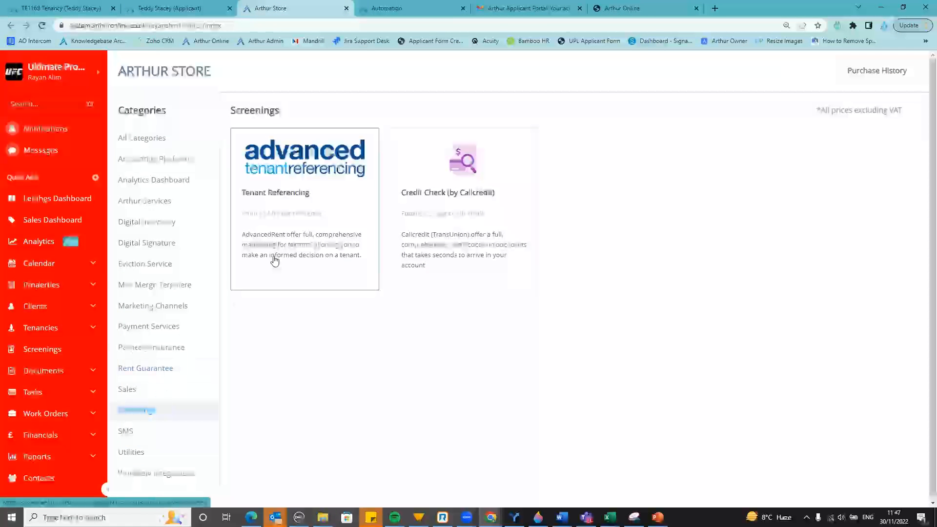
left_click(304, 190)
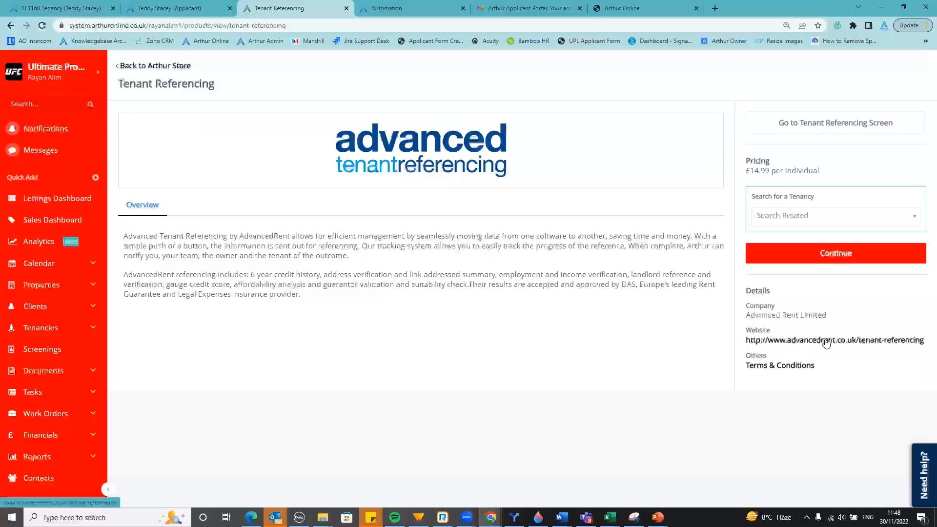
left_click_drag(320, 298, 254, 276)
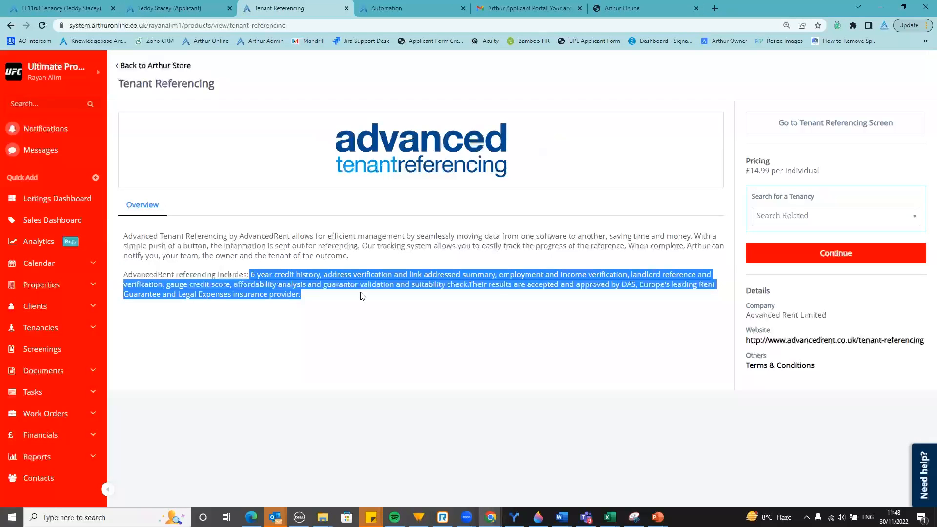
left_click(349, 298)
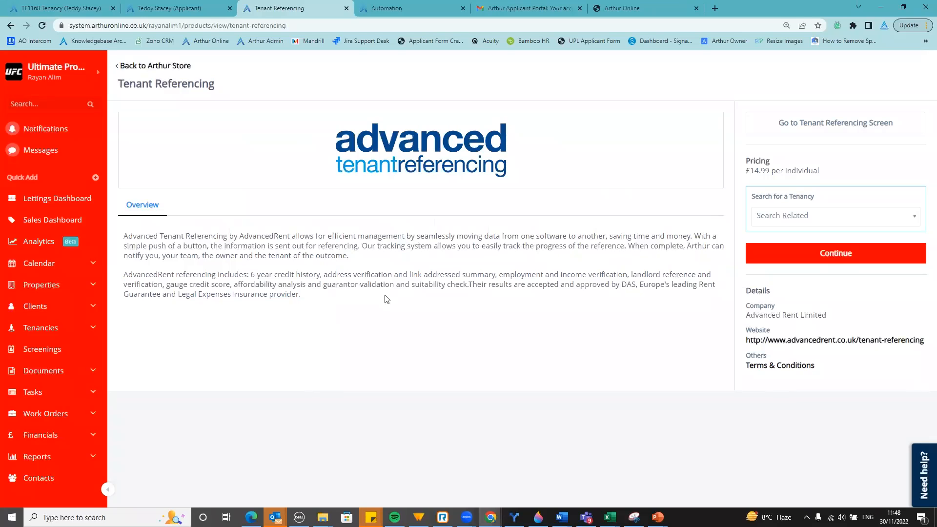
left_click_drag(300, 294, 251, 274)
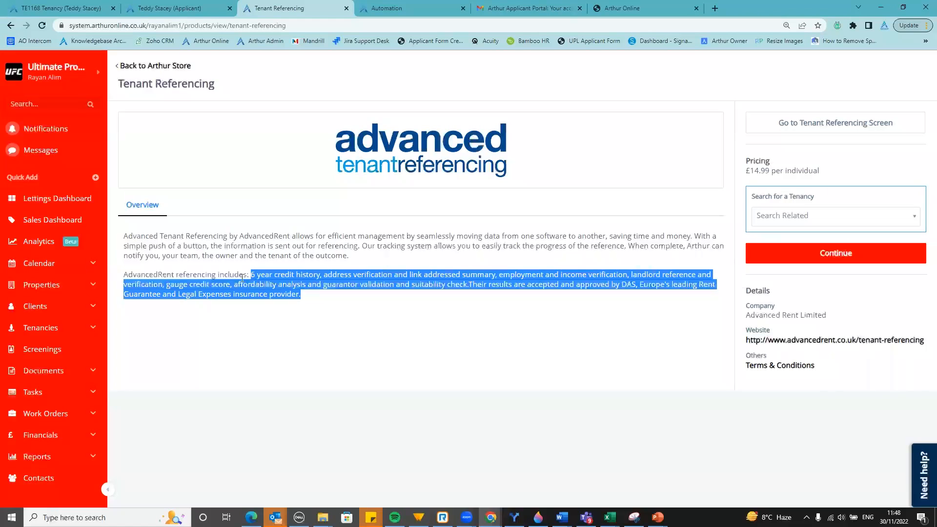
left_click(291, 285)
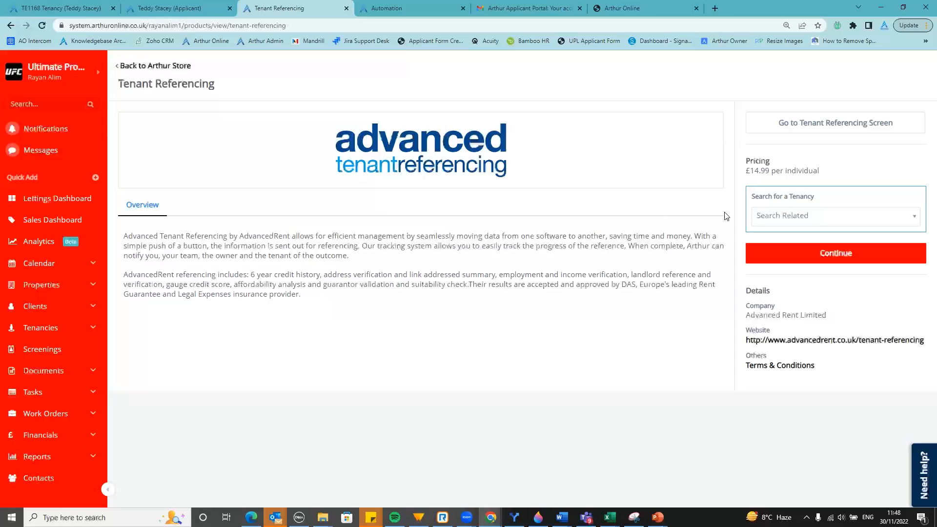
Order tenant referencing for tenancy TE1168, then close the pre-authorisation tab and return to TE1168
left_click(817, 220)
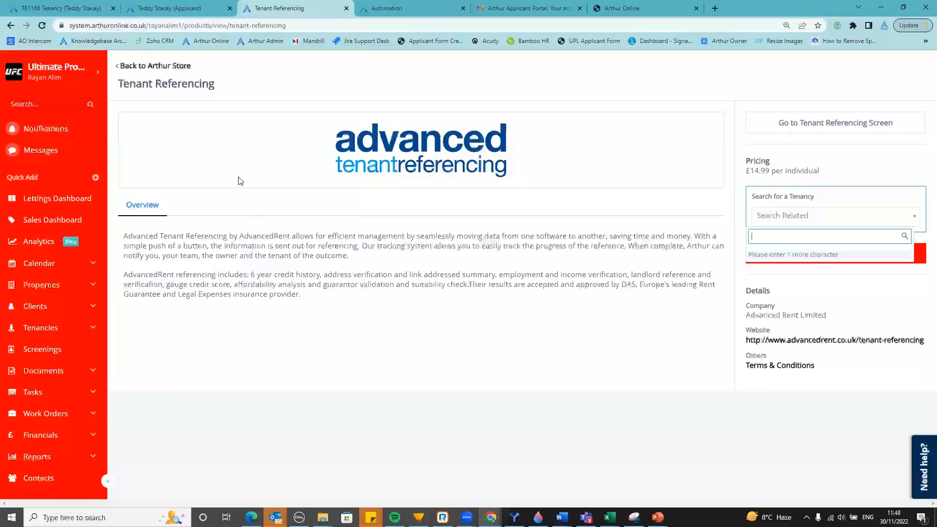
type("1168")
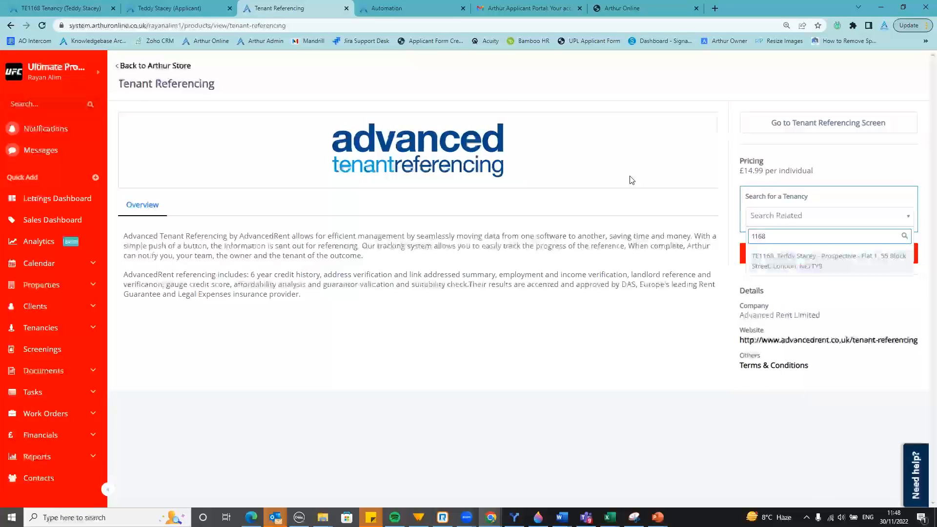
left_click(816, 263)
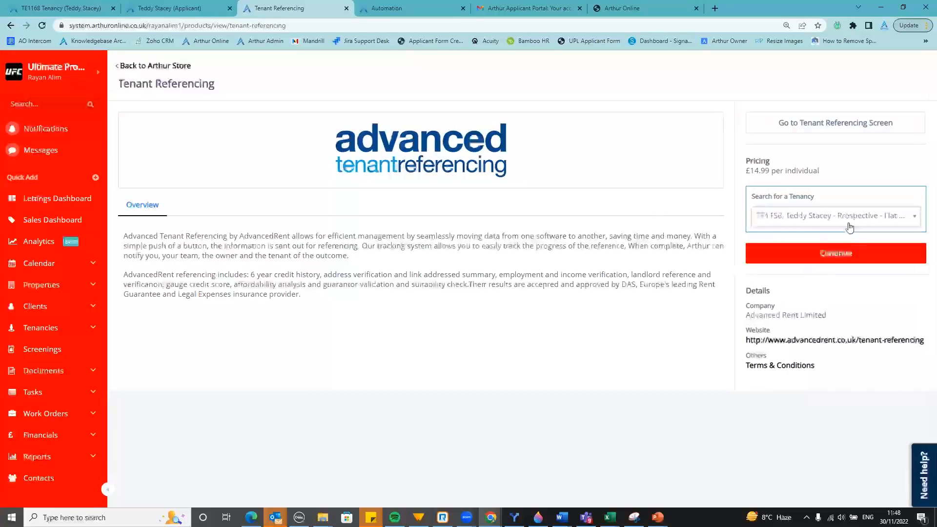
left_click(837, 253)
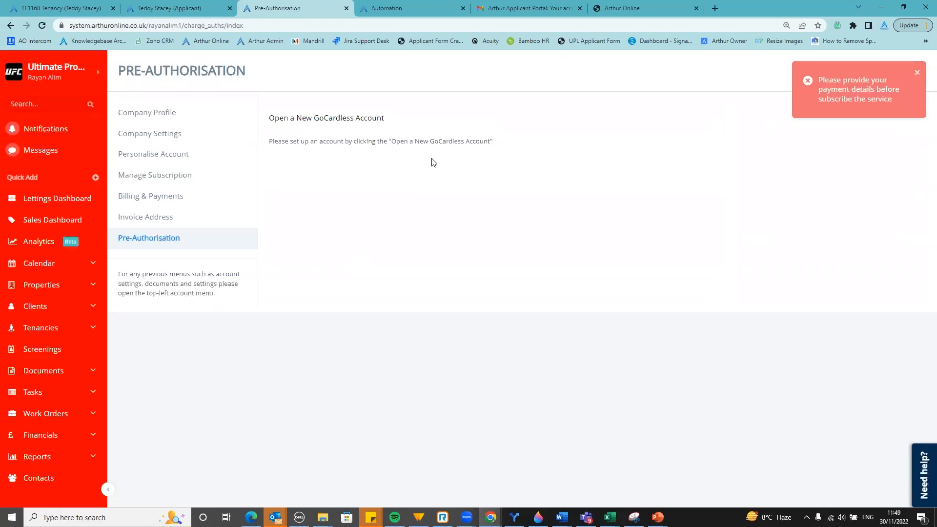
left_click(346, 9)
left_click(112, 5)
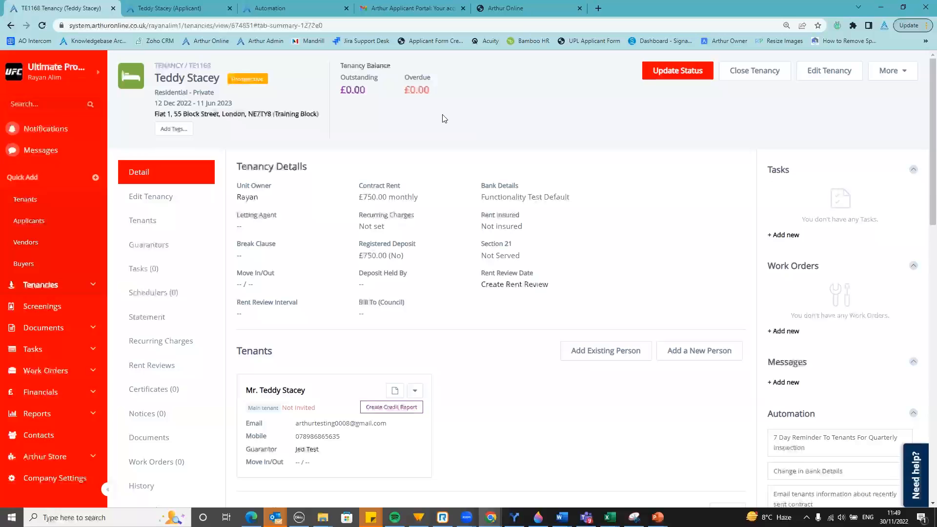
Show the TE1168 More actions menu, including References Passed and References Failed
scroll(166, 455, "down", 1)
scroll(164, 461, "down", 1)
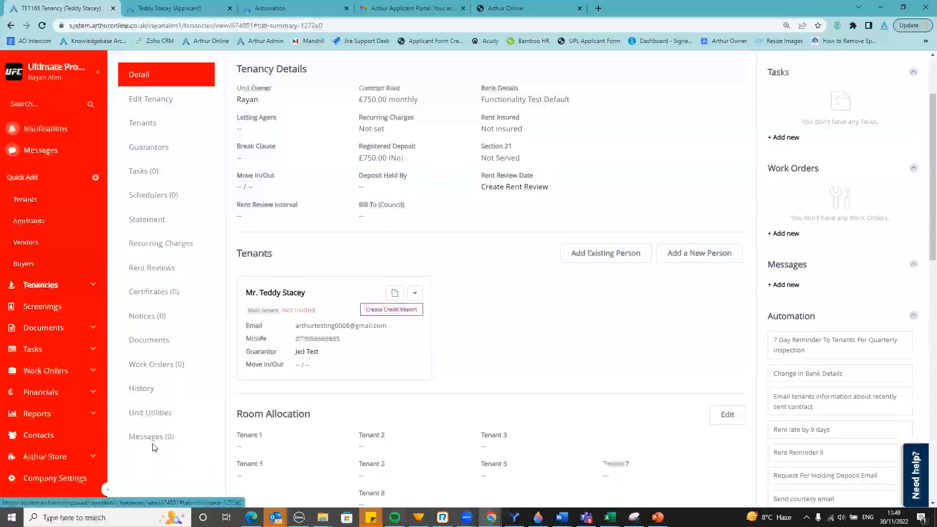
scroll(439, 373, "up", 2)
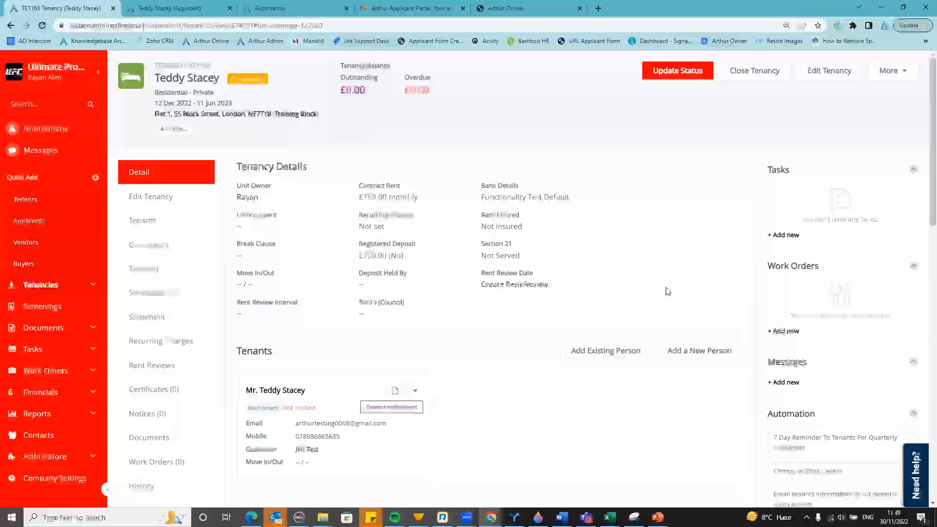
left_click(885, 78)
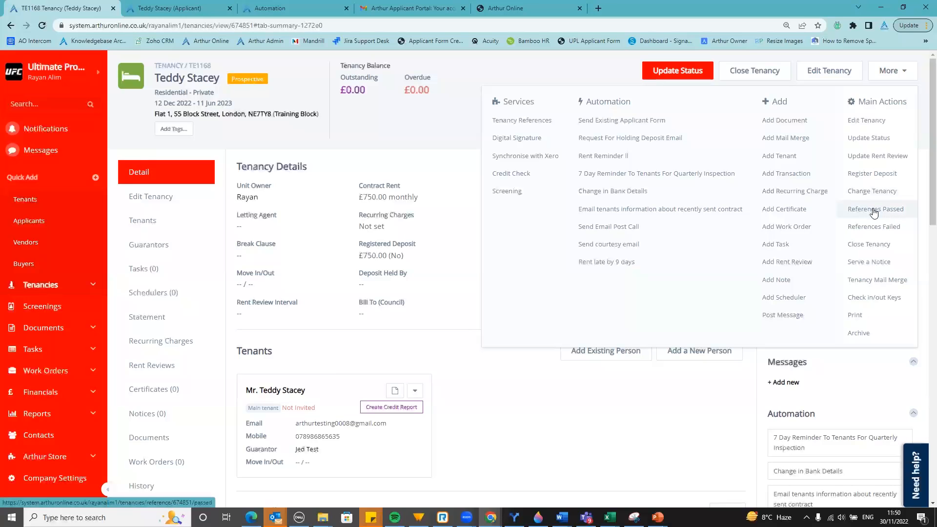
Dismiss the More actions dropdown on the TE1168 tenancy page
left_click(421, 168)
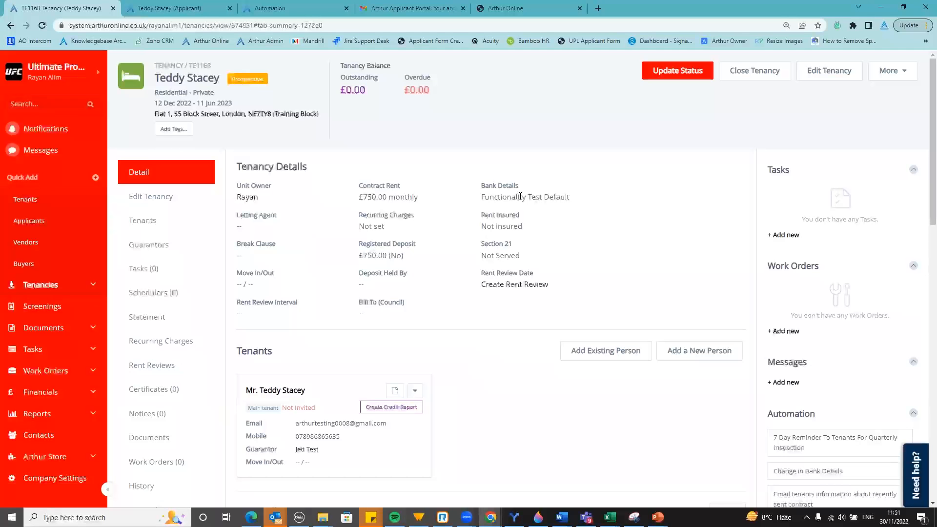
left_click(666, 73)
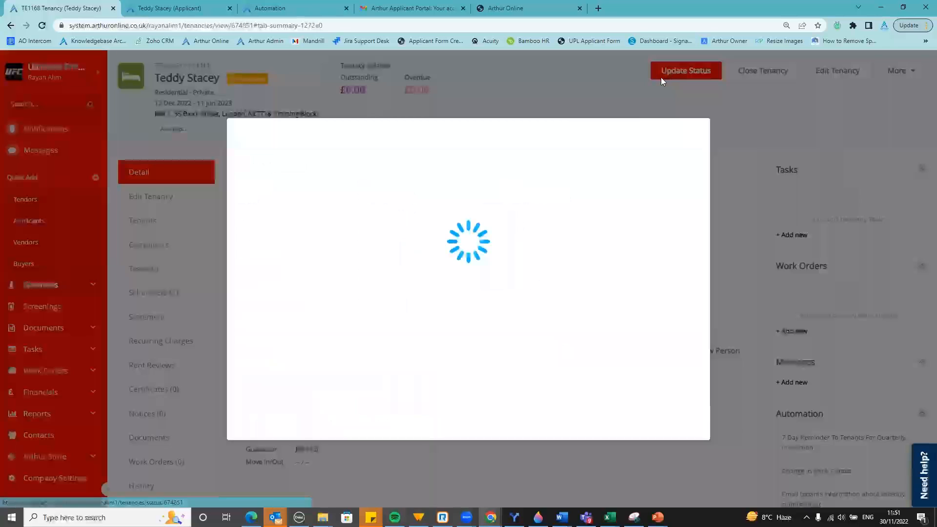
left_click(370, 224)
left_click(348, 295)
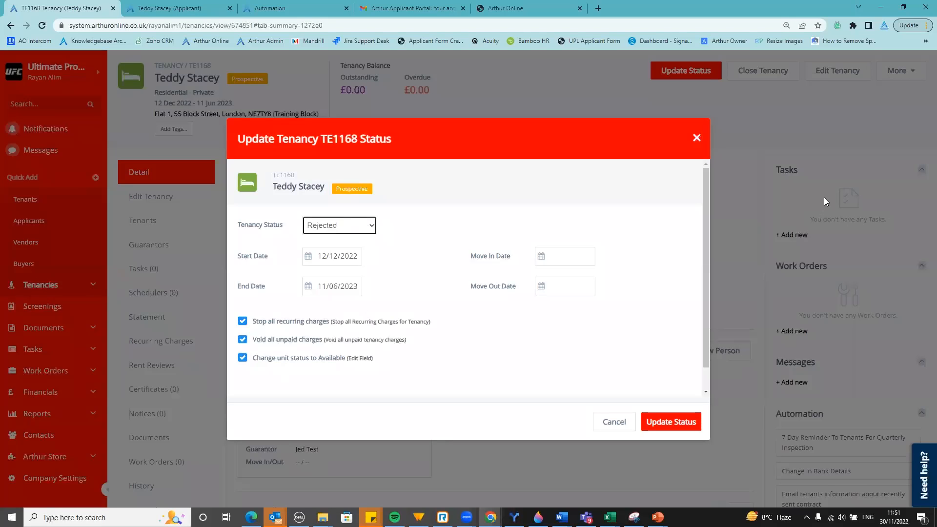
left_click(778, 139)
left_click(516, 79)
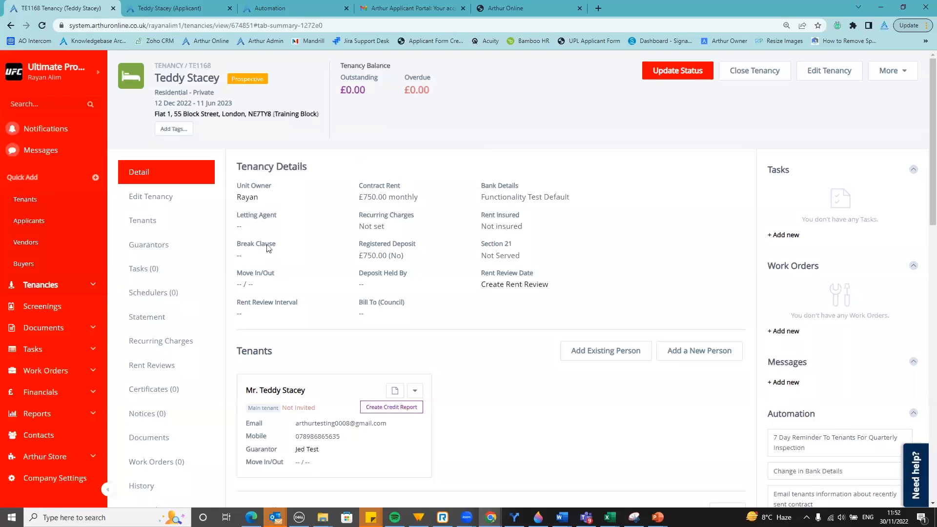
Open Mail Merge Templates from the Documents sidebar section in a new tab
left_click(93, 333)
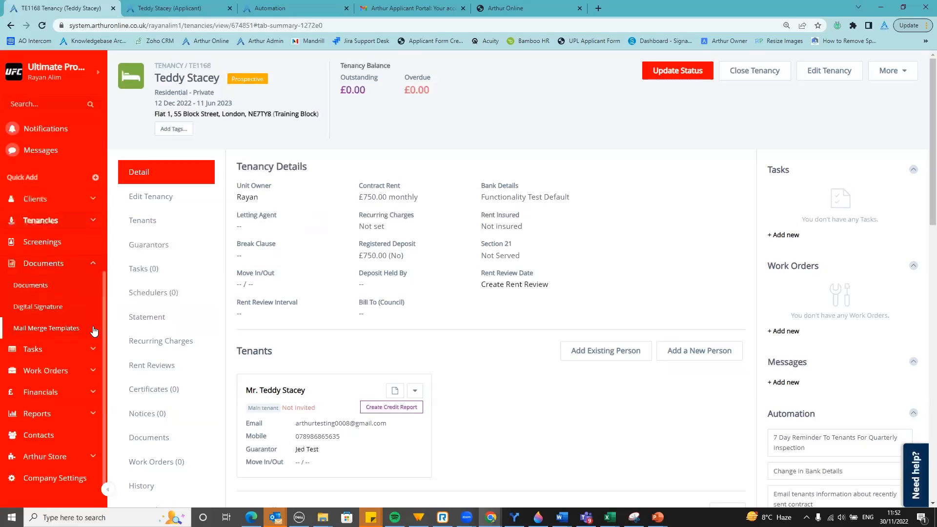
right_click(39, 330)
left_click(64, 335)
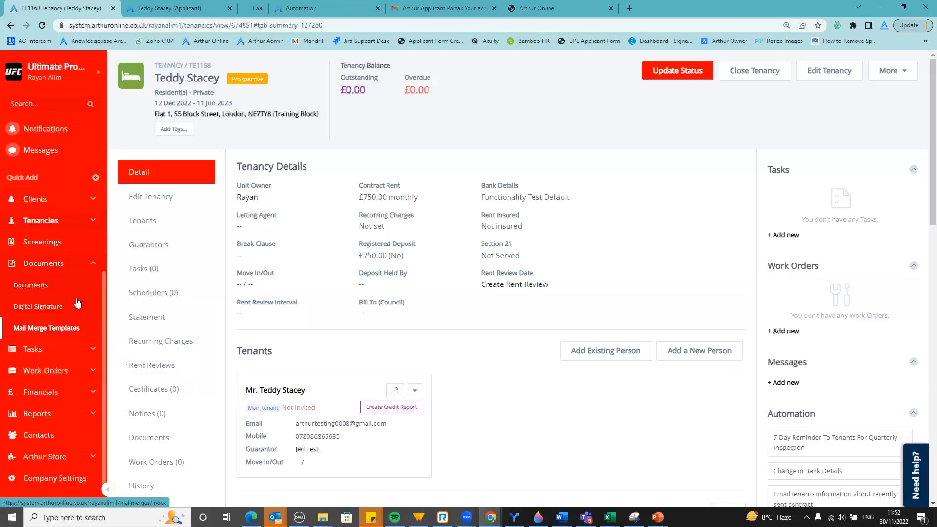
Close the applicant tab, go to Mail Merge Templates, and dismiss the calendar announcement
left_click(230, 8)
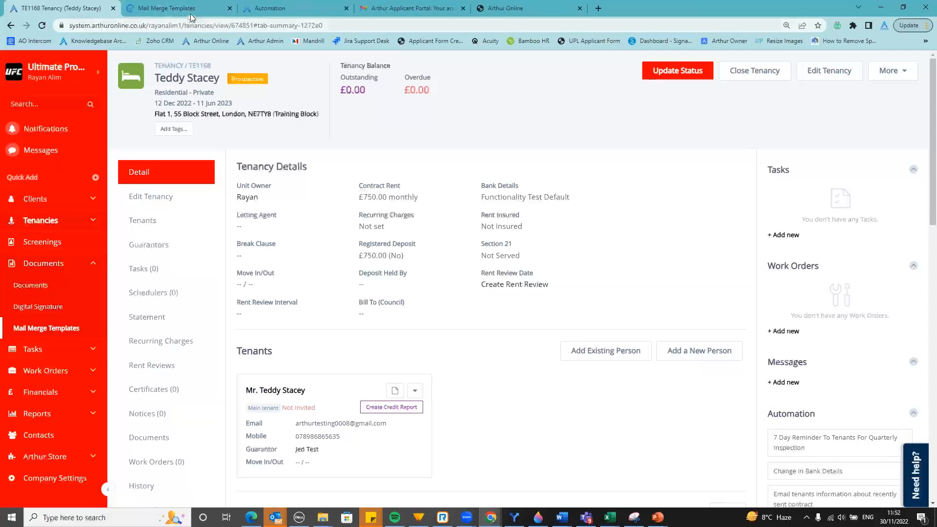
left_click(192, 9)
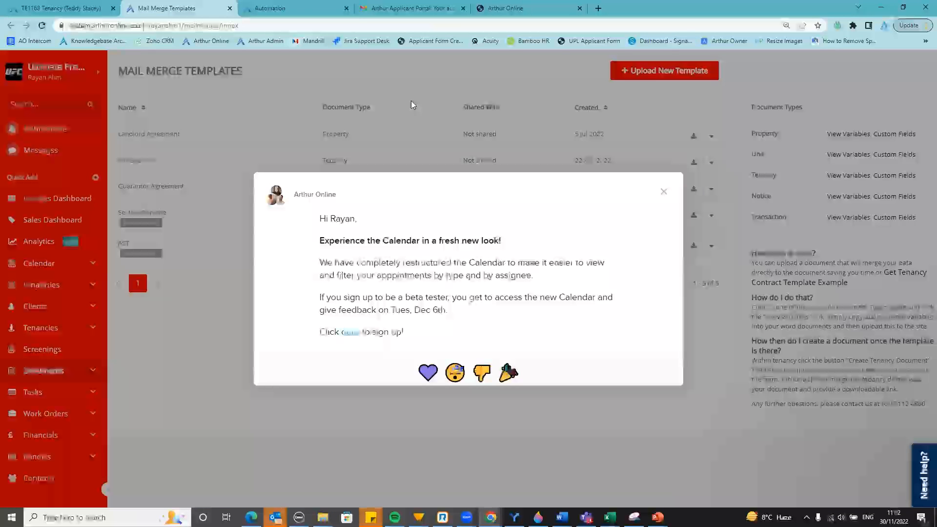
left_click(663, 199)
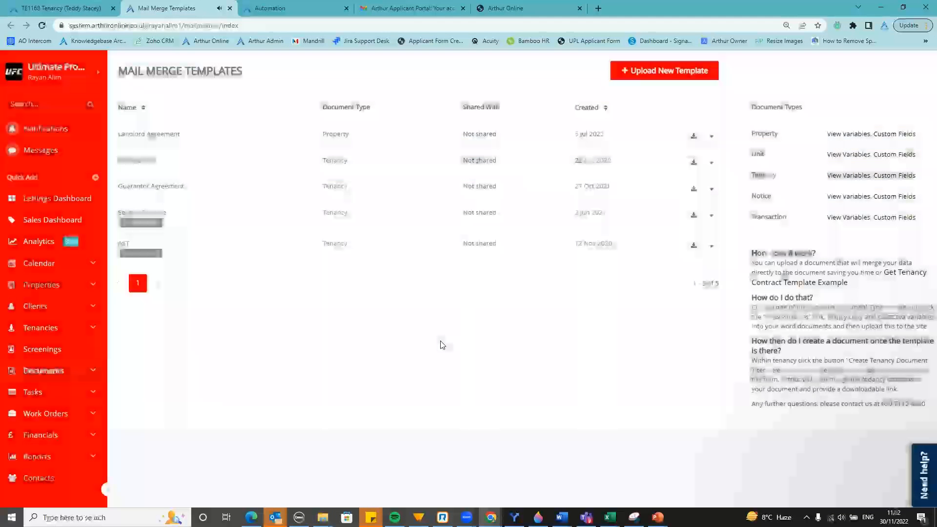
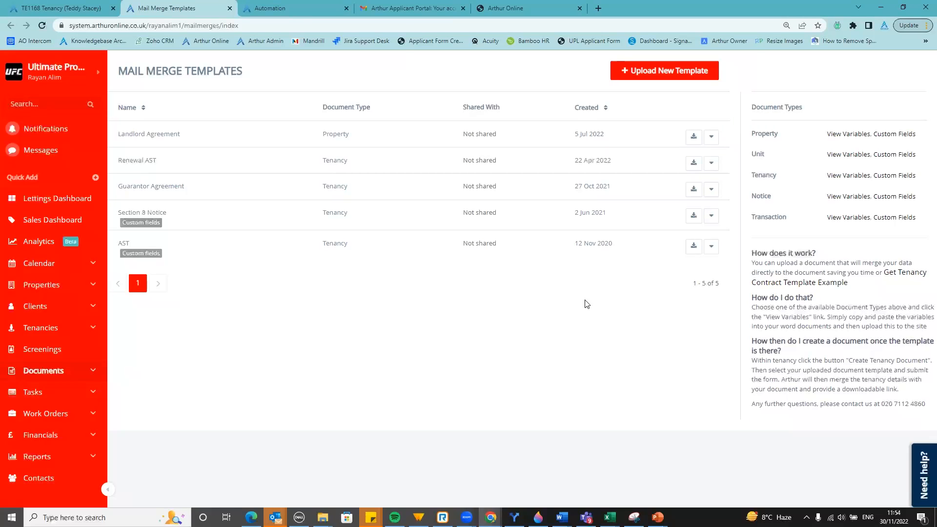
View the variables for the Tenancy document type on Mail Merge Templates
left_click(847, 177)
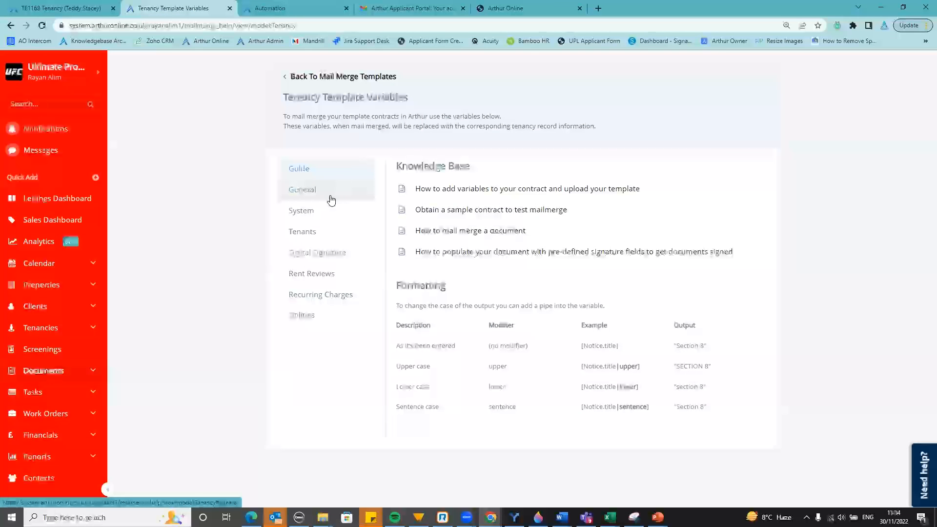
In General tenancy variables, search 'unit add' and copy [Tenancy.unit]
left_click(294, 200)
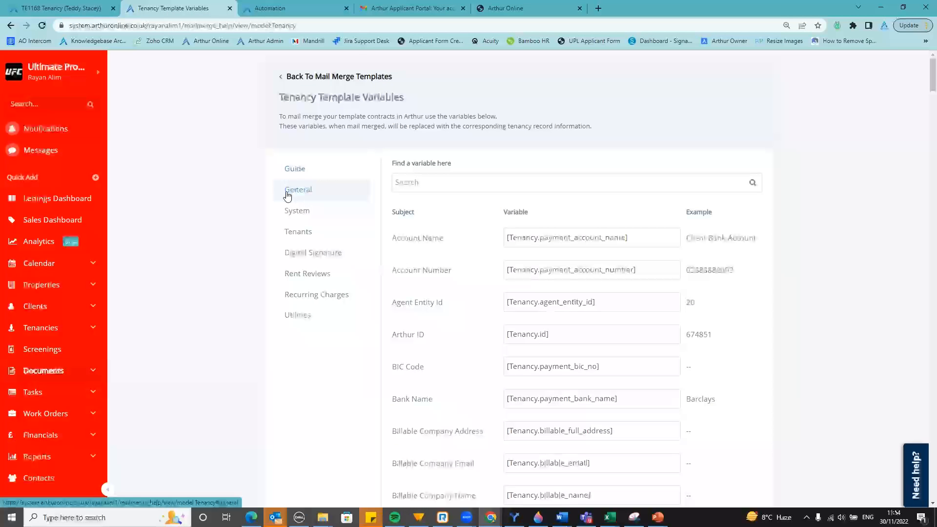
left_click(450, 185)
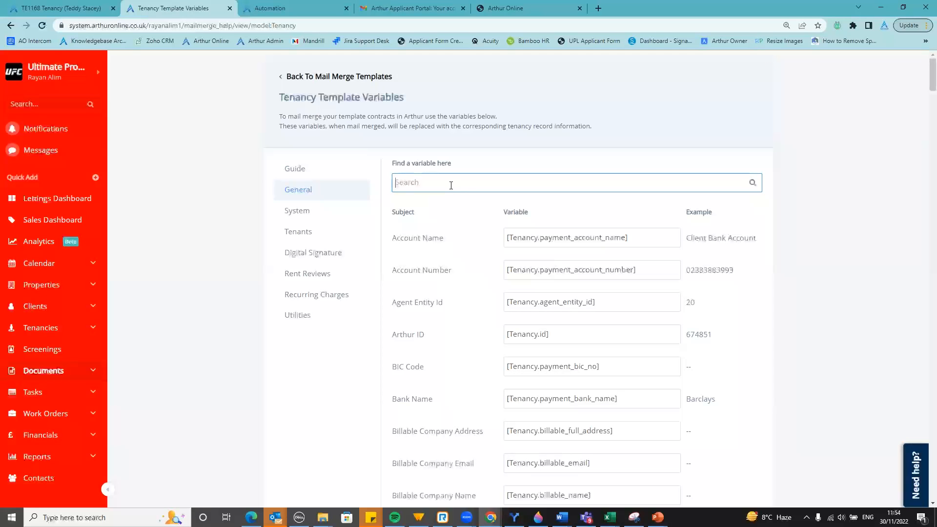
type("unit add")
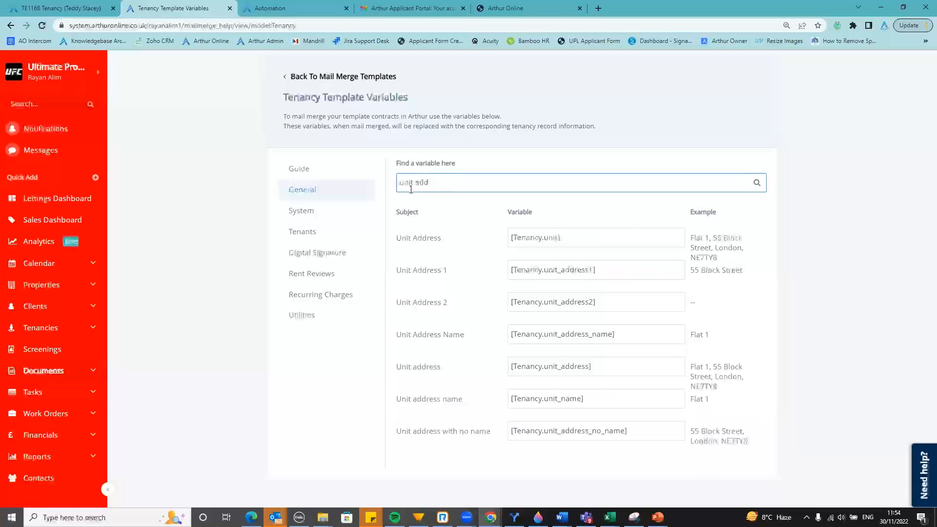
left_click_drag(581, 243, 512, 242)
key("ctrl+c")
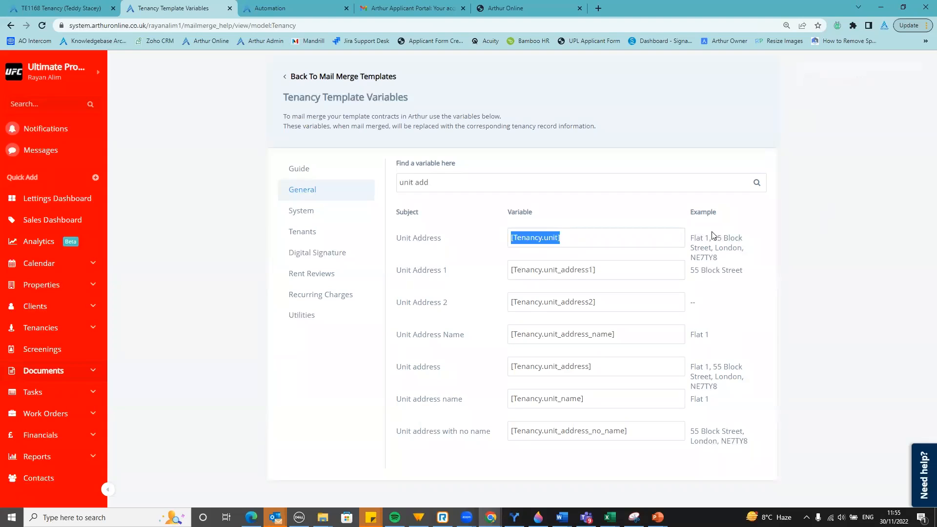
Search the variables for 'rent a' and then 'frequ' to find rent amount and frequency
mouse_move(672, 248)
triple_click(442, 182)
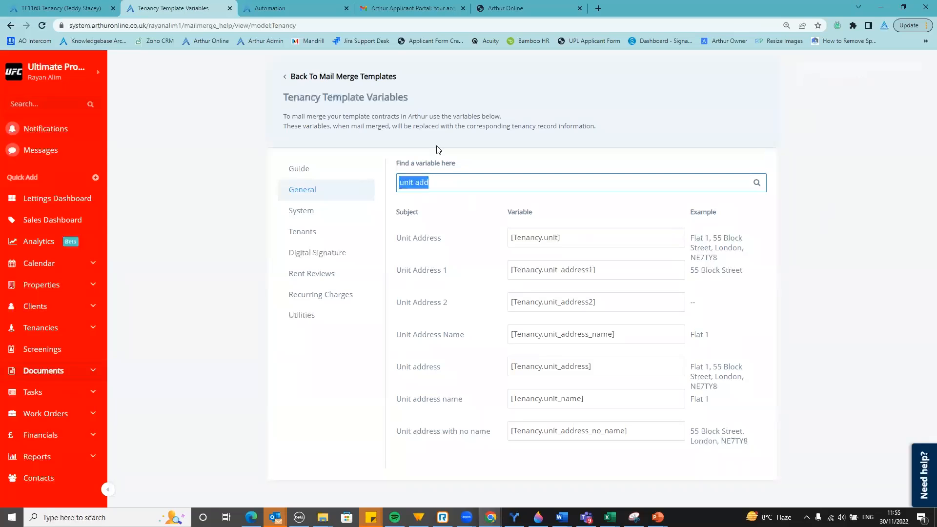
key("BackSpace")
type("rent a")
mouse_move(675, 306)
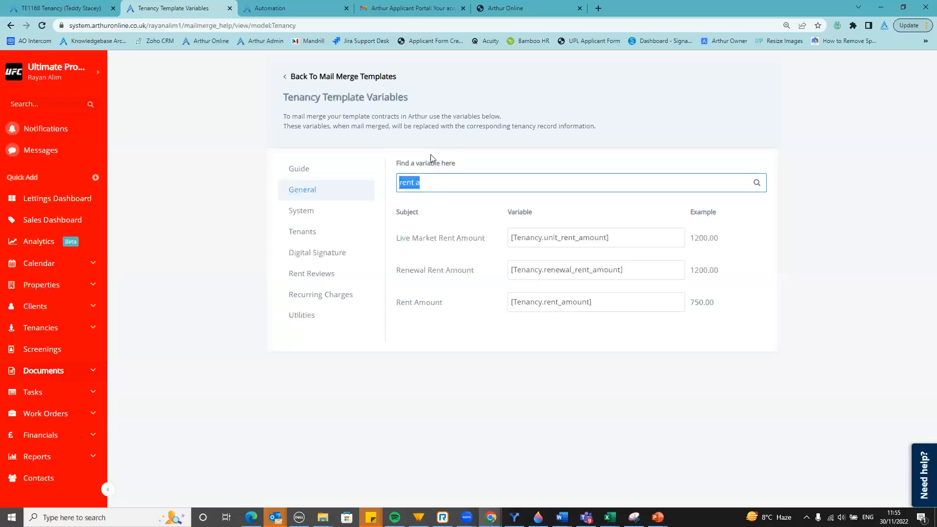
key("BackSpace")
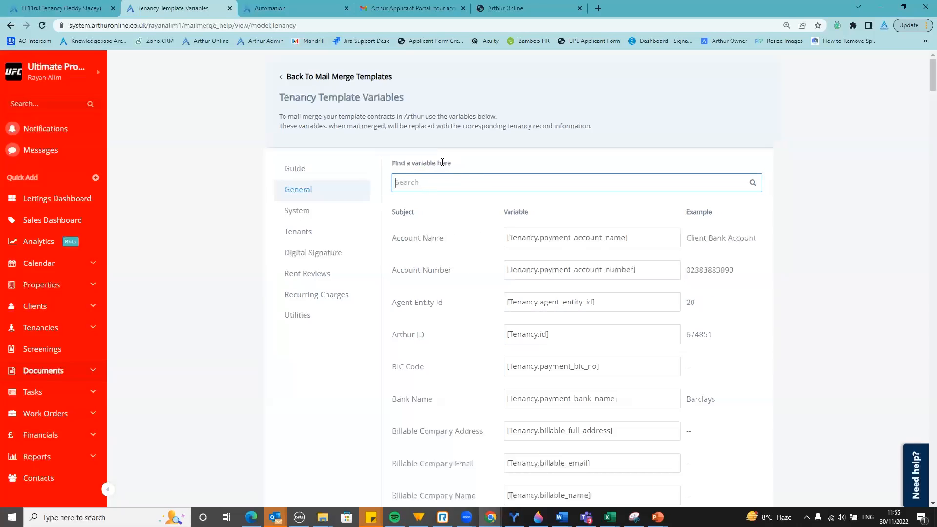
type("frequ")
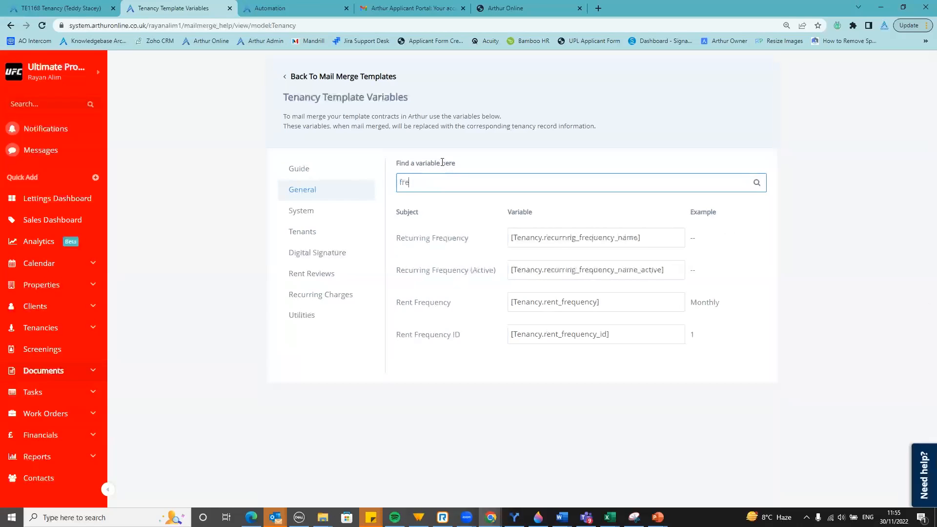
mouse_move(672, 303)
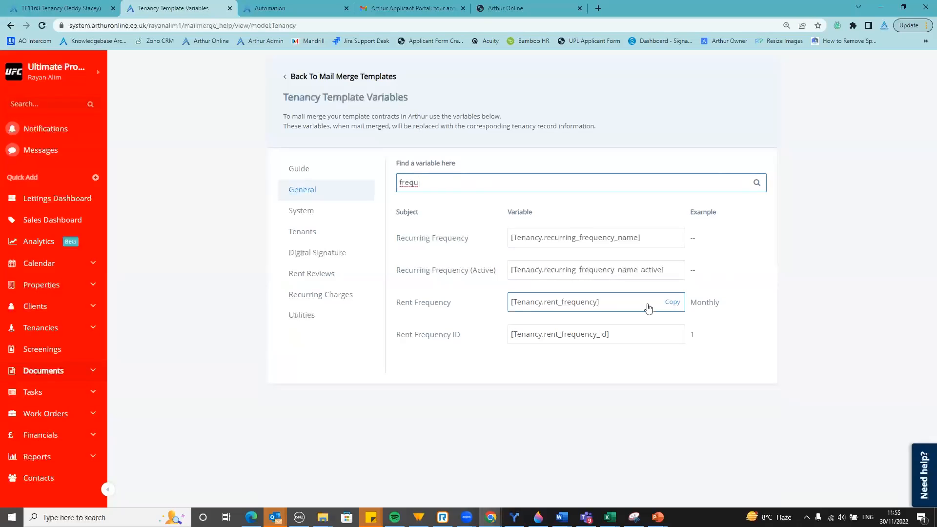
Clear the variable search and go back to Mail Merge Templates
left_click_drag(429, 182, 373, 191)
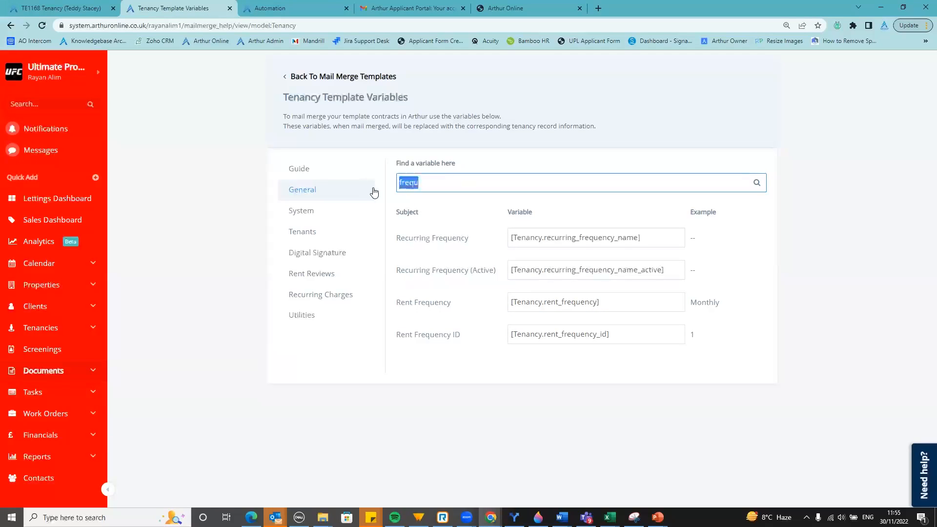
key("BackSpace")
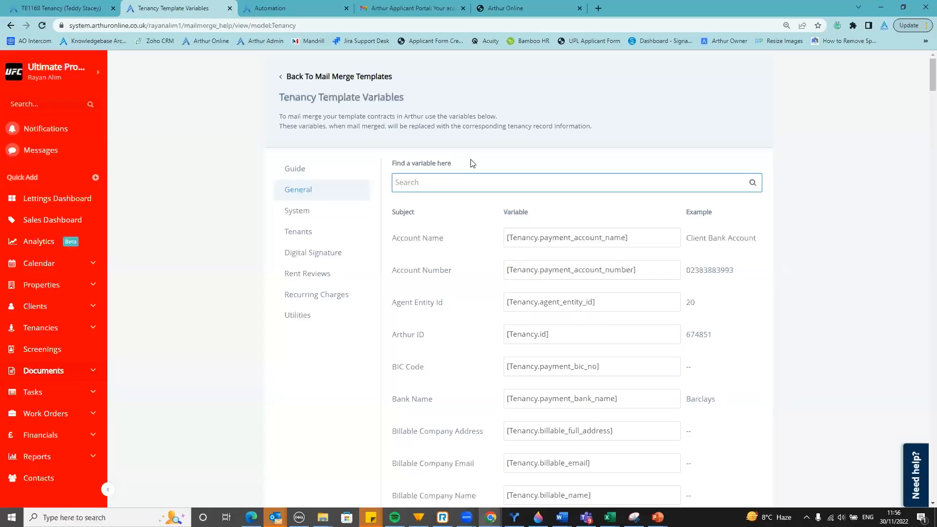
left_click(331, 77)
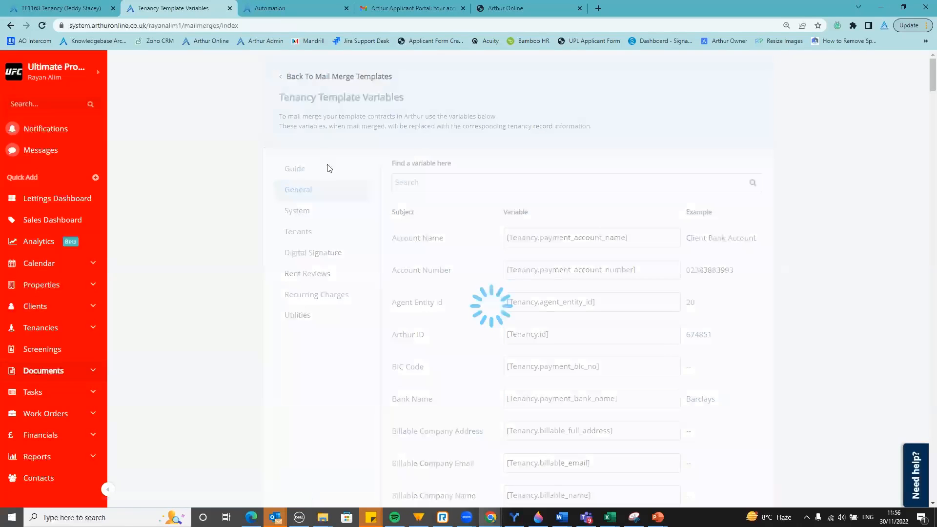
Download the Virtual Manager AST mail merge template and open it in Word
left_click(692, 244)
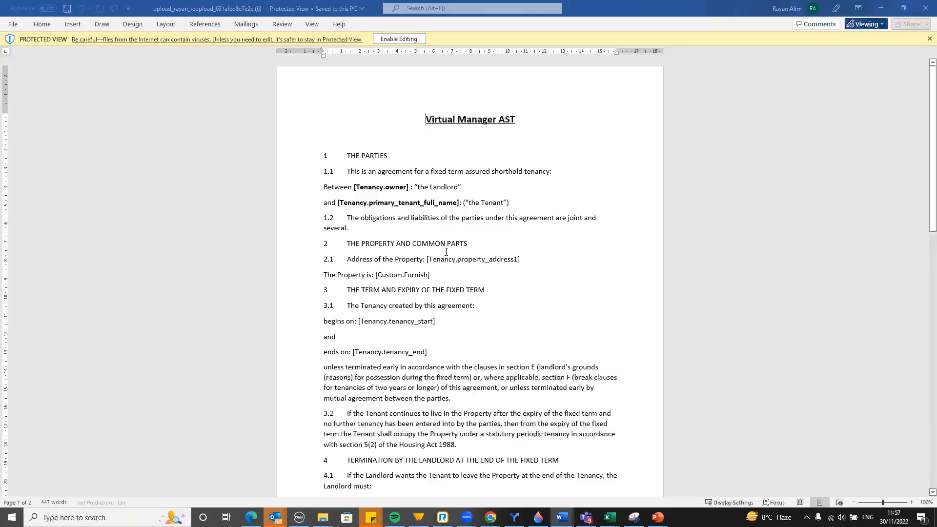
Scroll through the AST template down to the signer signature merge fields on page 2
scroll(410, 267, "down", 1)
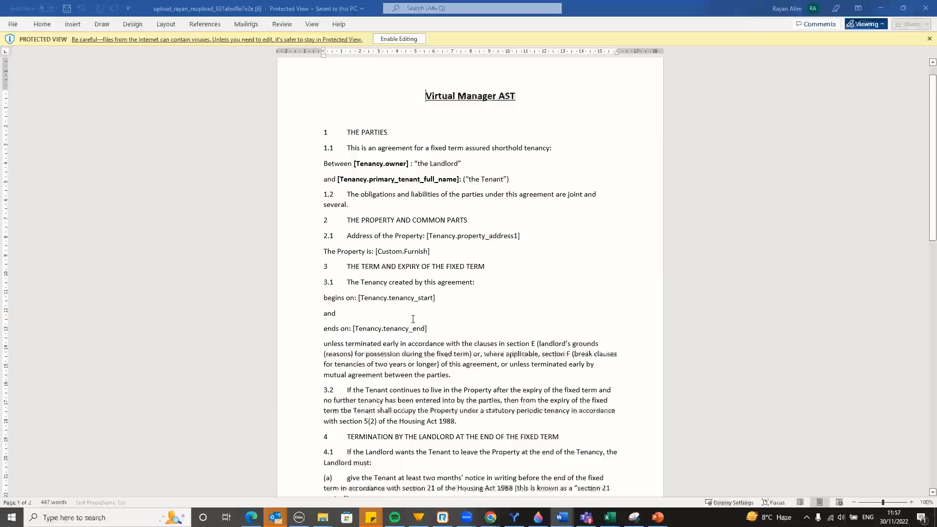
scroll(410, 307, "down", 4)
scroll(416, 302, "down", 4)
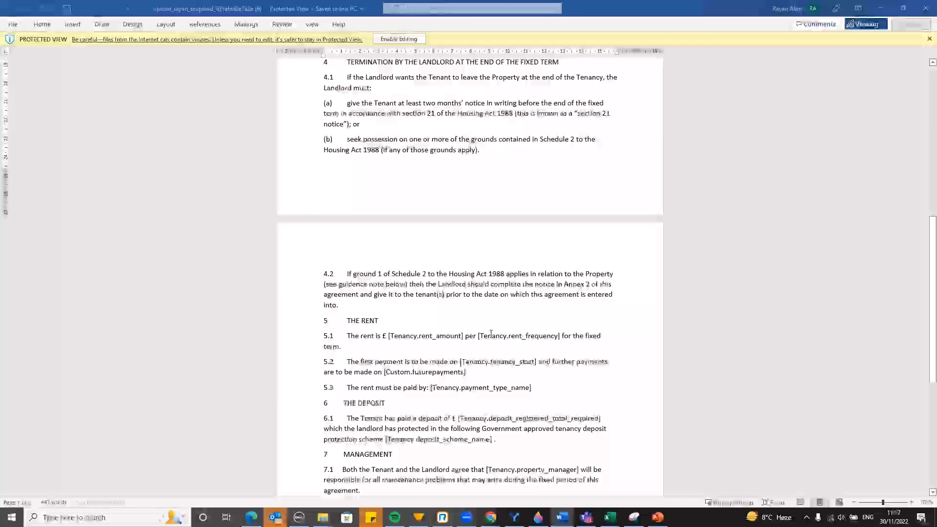
scroll(556, 328, "down", 3)
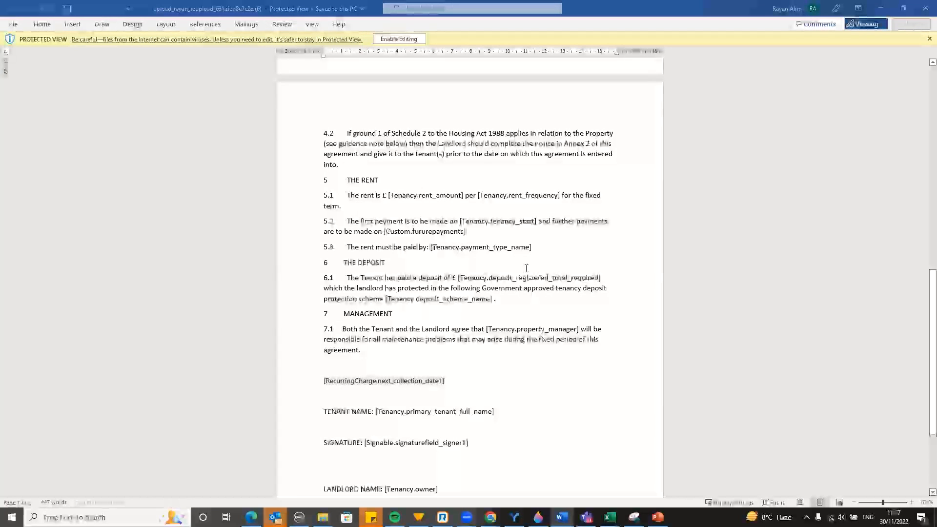
scroll(527, 293, "down", 3)
scroll(518, 287, "down", 1)
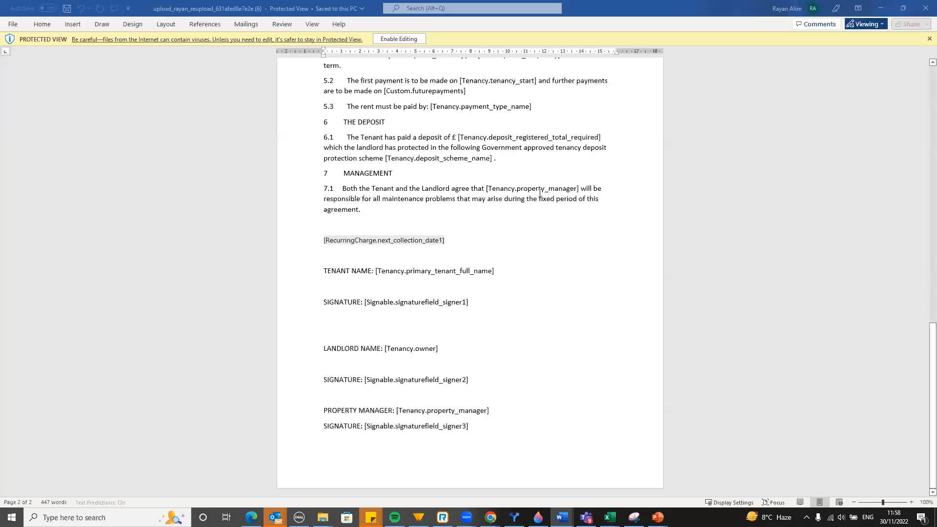
Minimize the Word agreement to bring back Arthur Online's Mail Merge Templates list
scroll(540, 192, "up", 1)
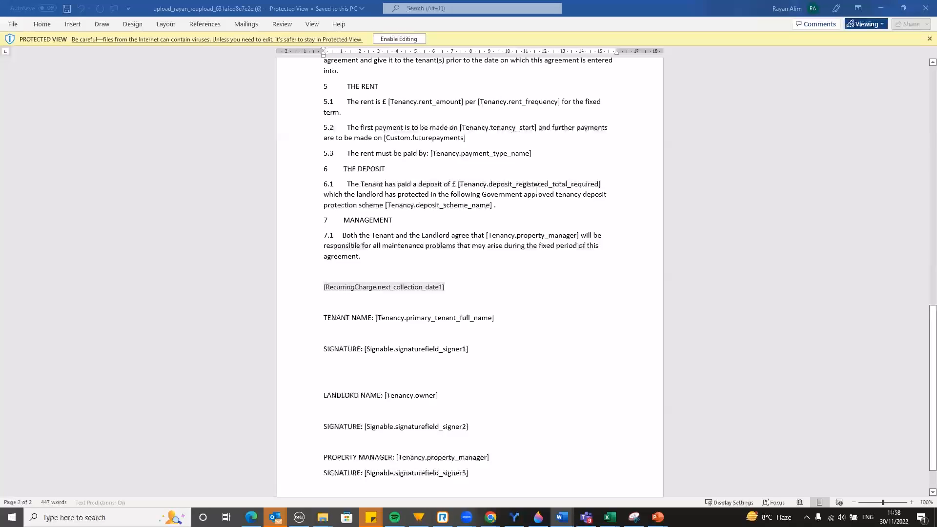
scroll(535, 191, "down", 1)
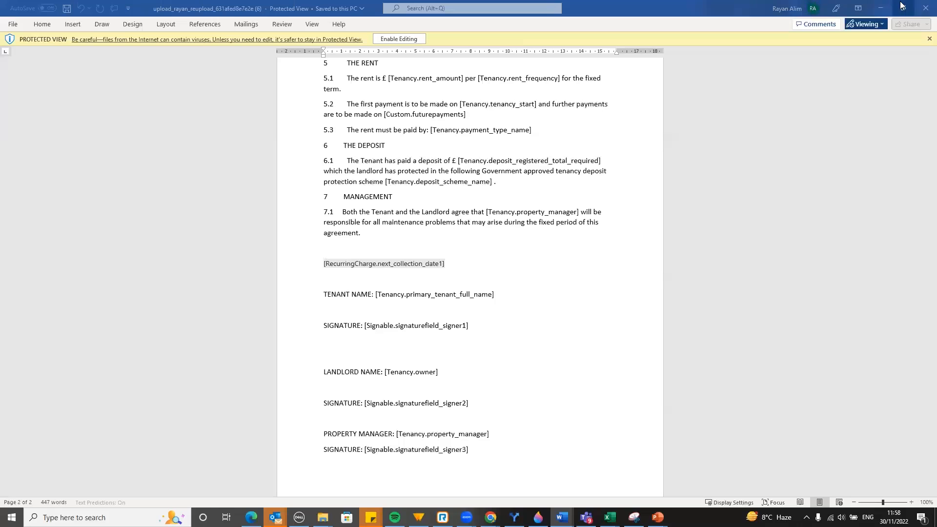
left_click(880, 8)
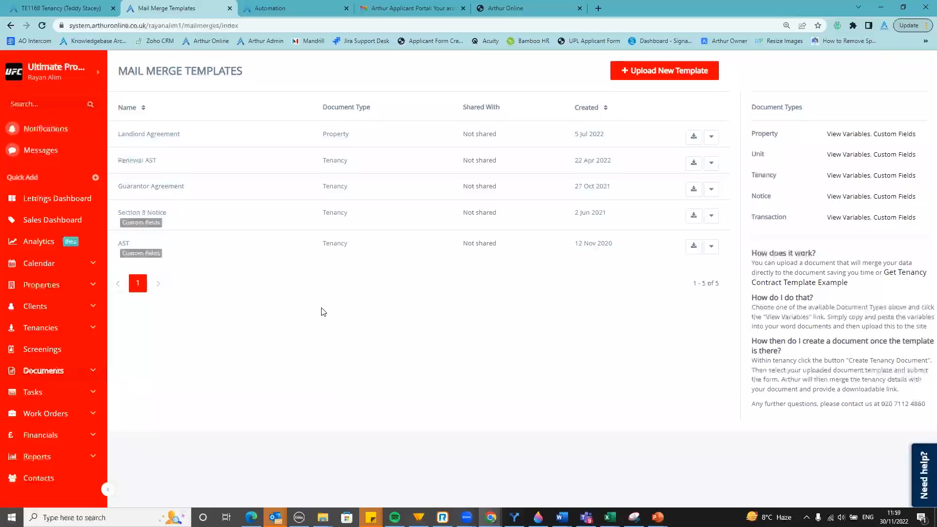
On tenancy TE1168, dismiss the calendar popup and start a Mail Merge from Documents
left_click(105, 8)
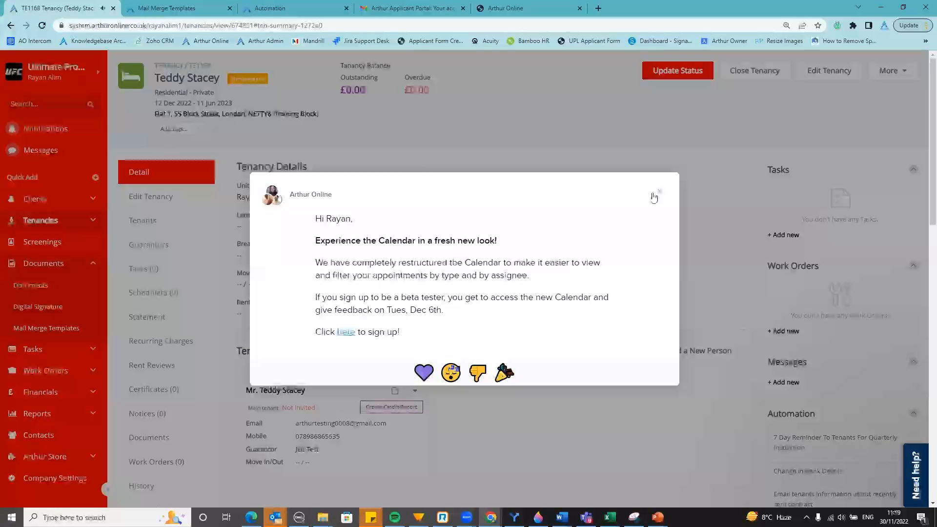
left_click(660, 195)
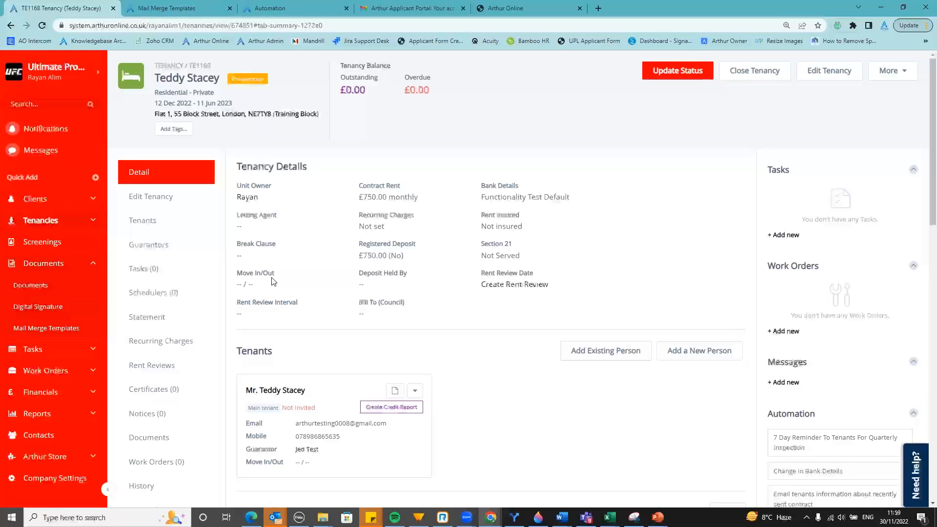
left_click(161, 442)
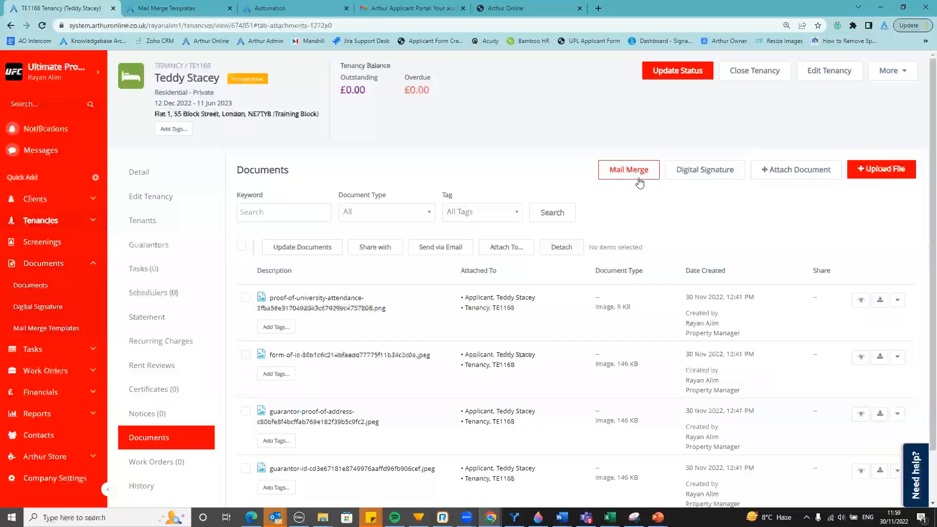
left_click(630, 174)
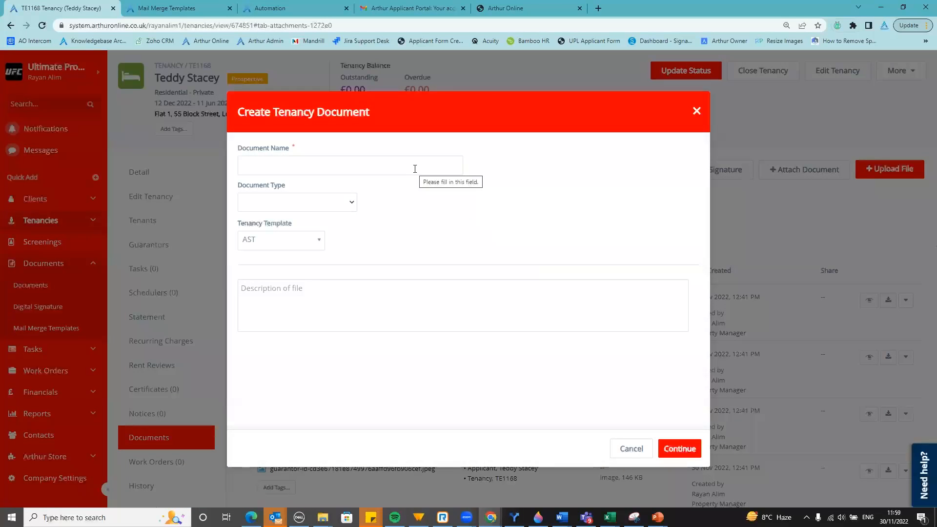
Name the document 'AST', with AST as both document type and tenancy template
left_click(415, 169)
type("AS")
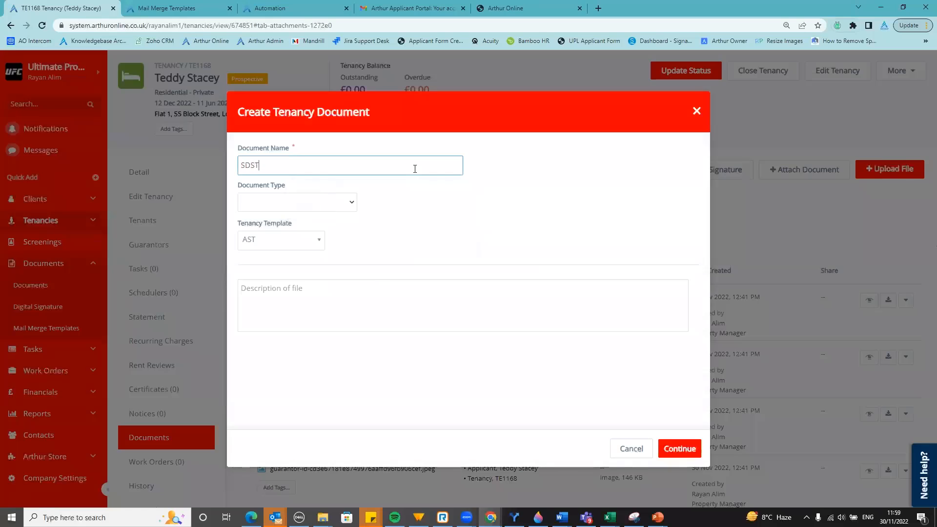
type("T")
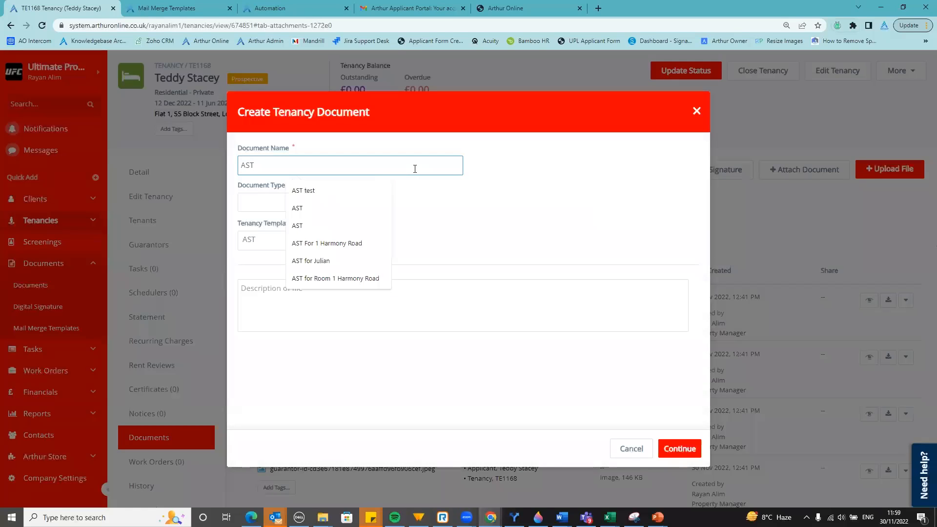
left_click(518, 204)
left_click(322, 204)
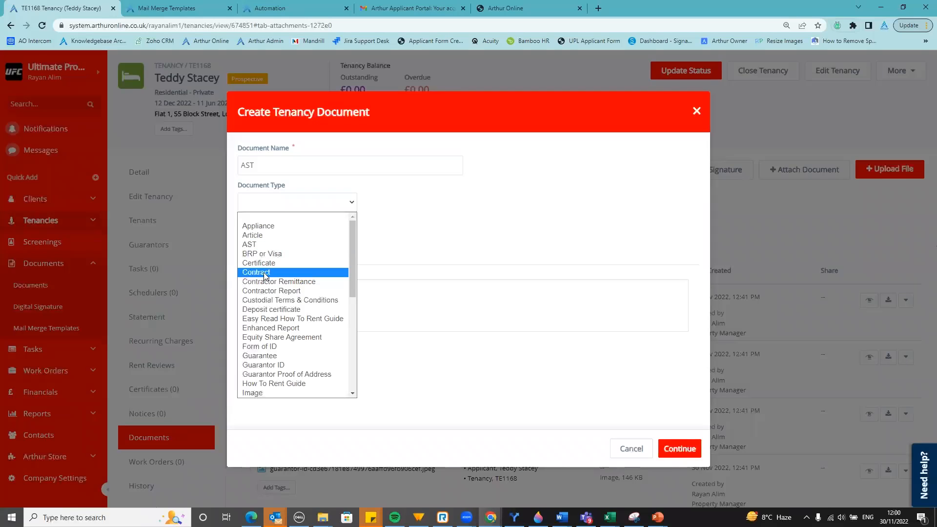
left_click(262, 244)
key("Tab")
left_click(312, 241)
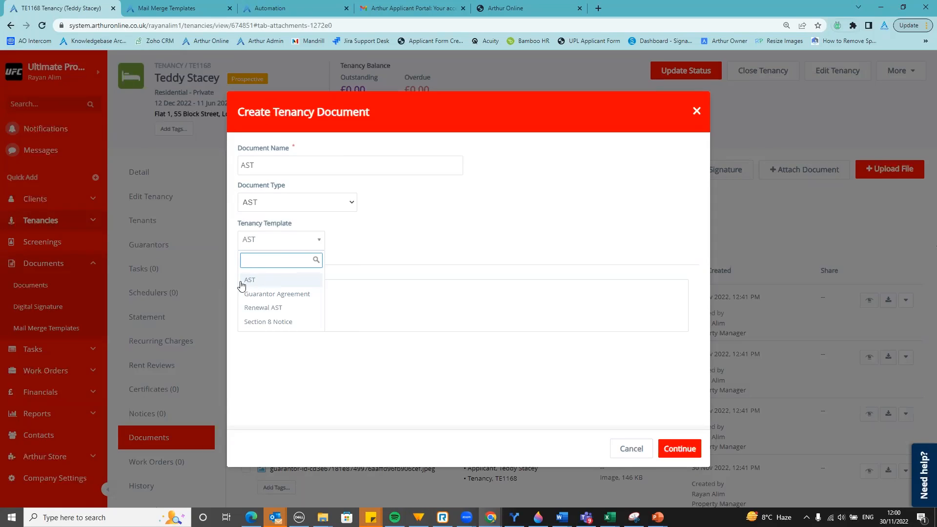
left_click(275, 283)
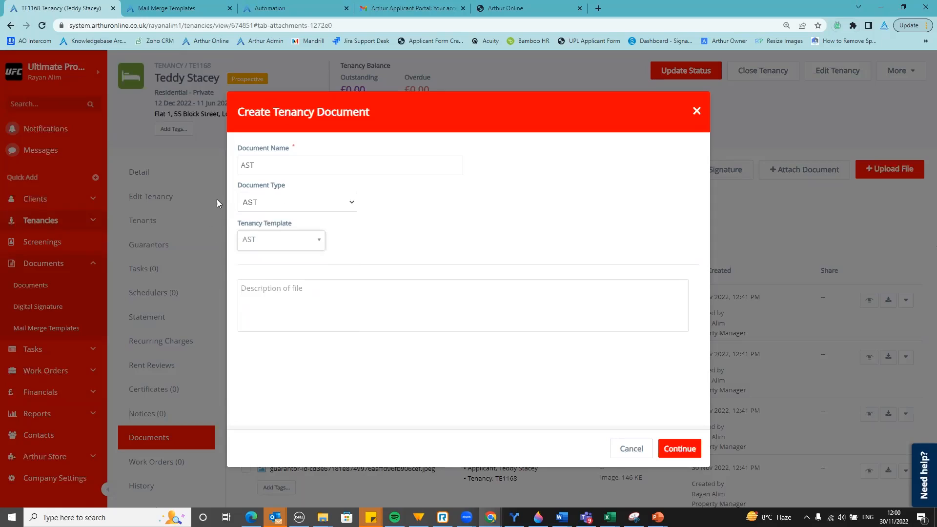
left_click(401, 226)
Accept the custom field values and create the merged AST document
left_click(679, 447)
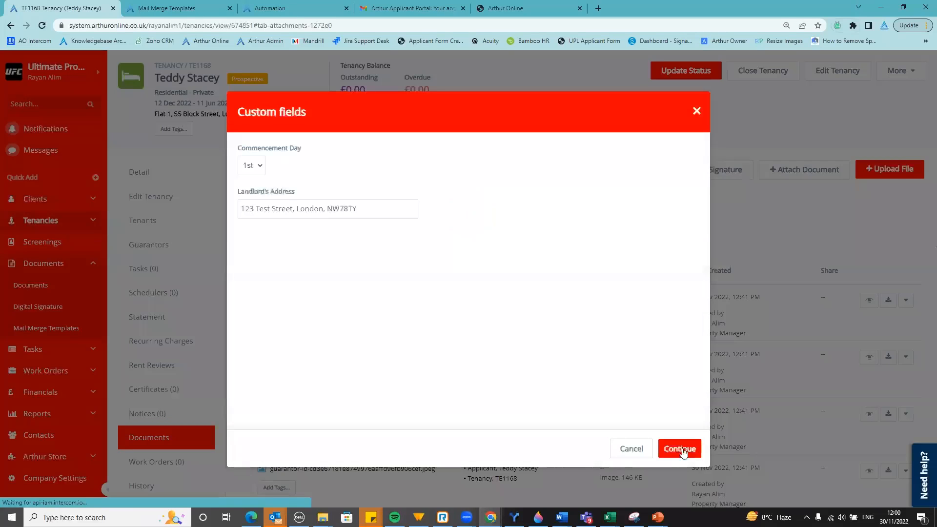
left_click(681, 453)
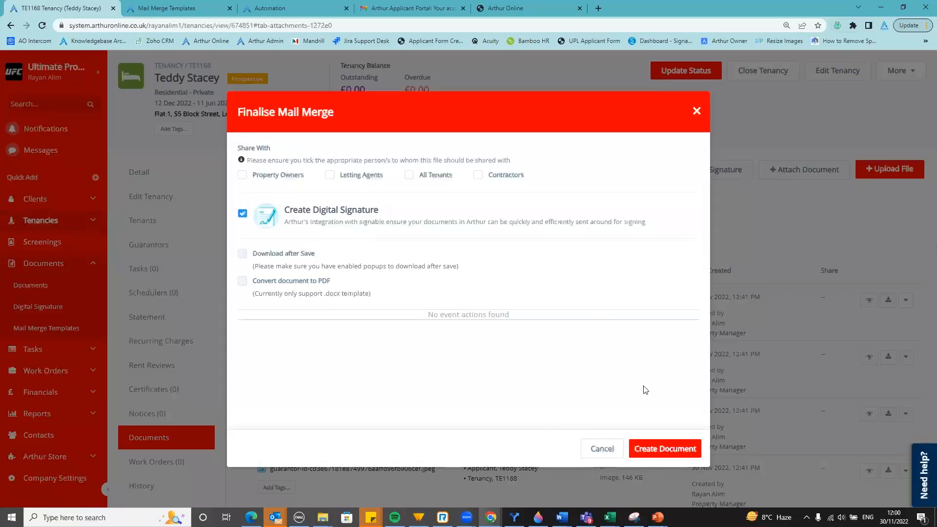
left_click(676, 451)
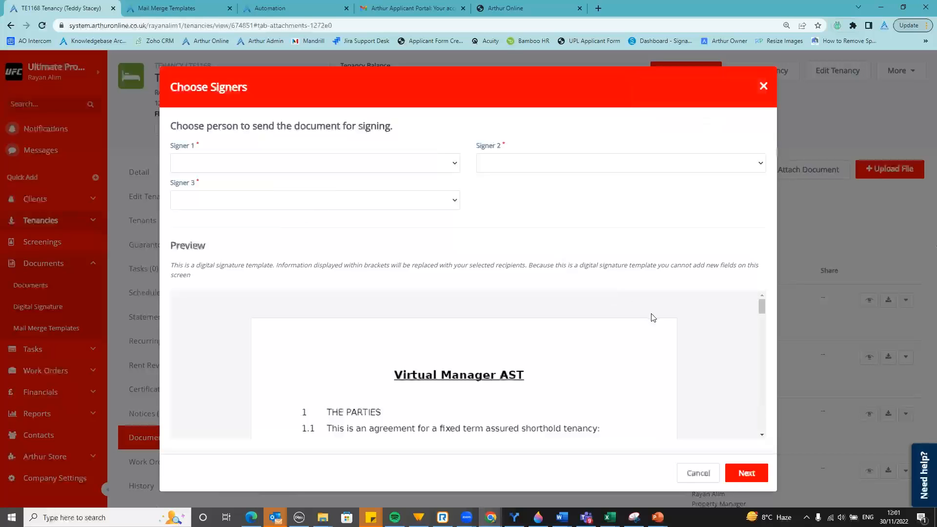
Scroll the merged AST preview down past the £750.00 monthly rent to the signature lines
scroll(654, 320, "down", 1)
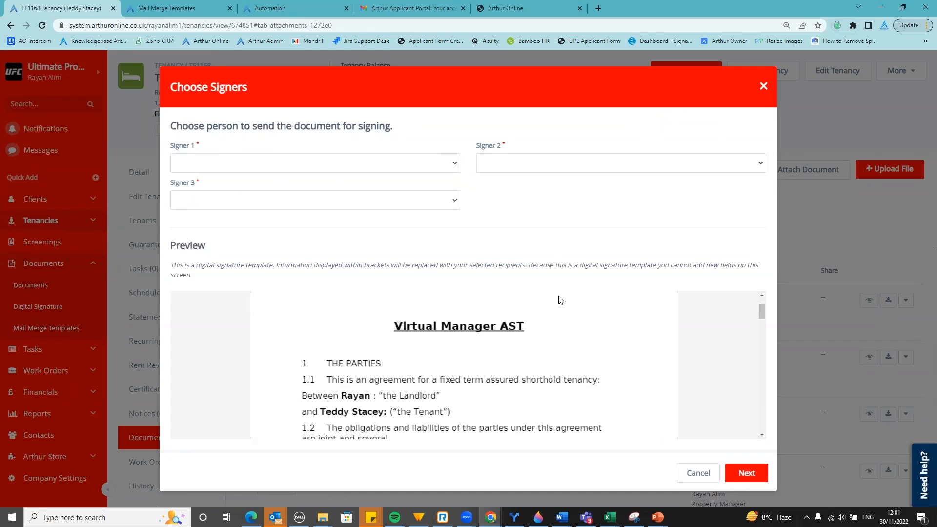
scroll(504, 392, "down", 1)
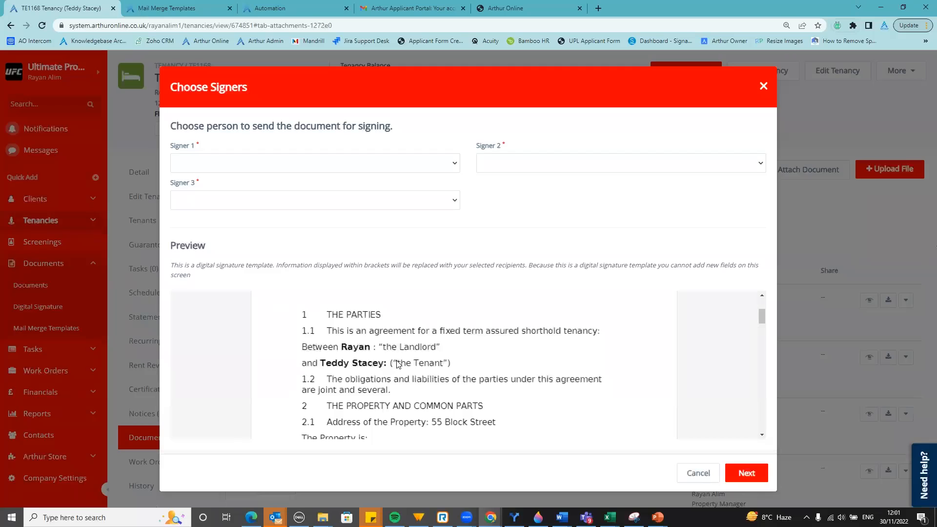
scroll(402, 371, "down", 2)
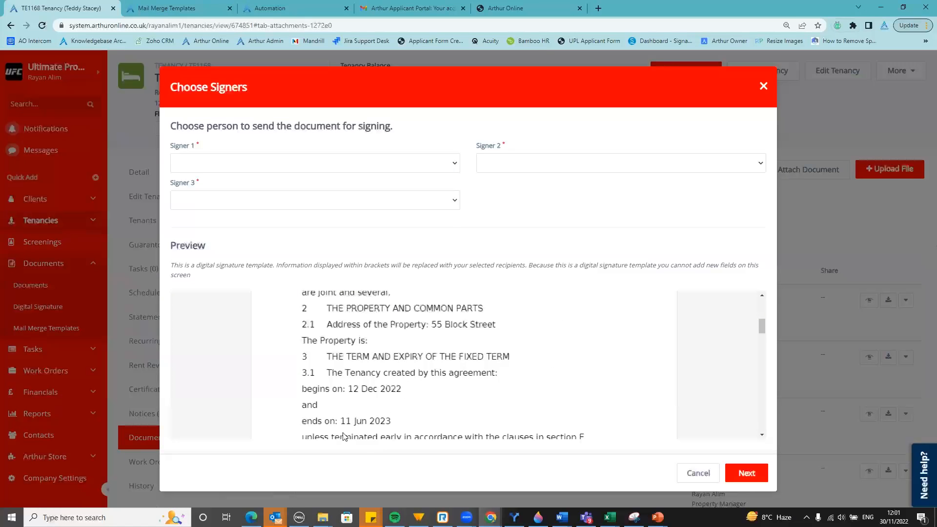
scroll(400, 418, "down", 3)
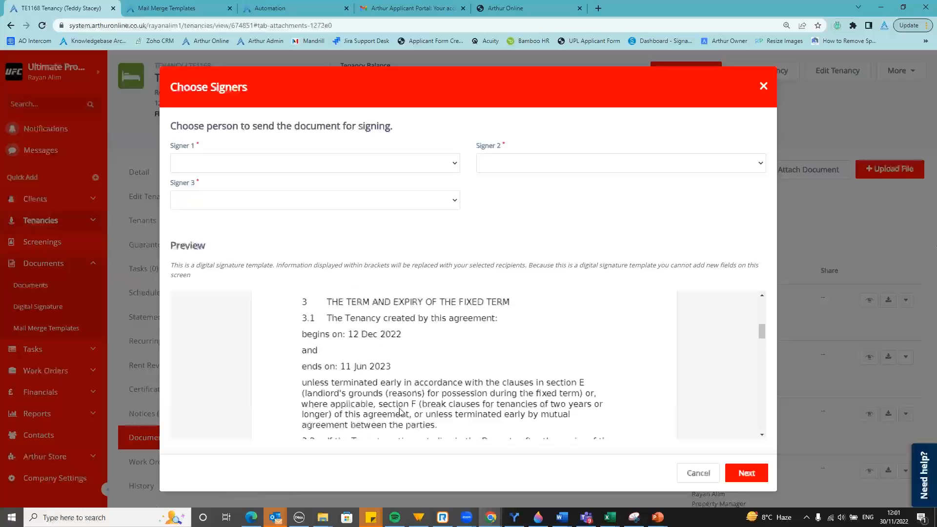
scroll(398, 410, "down", 4)
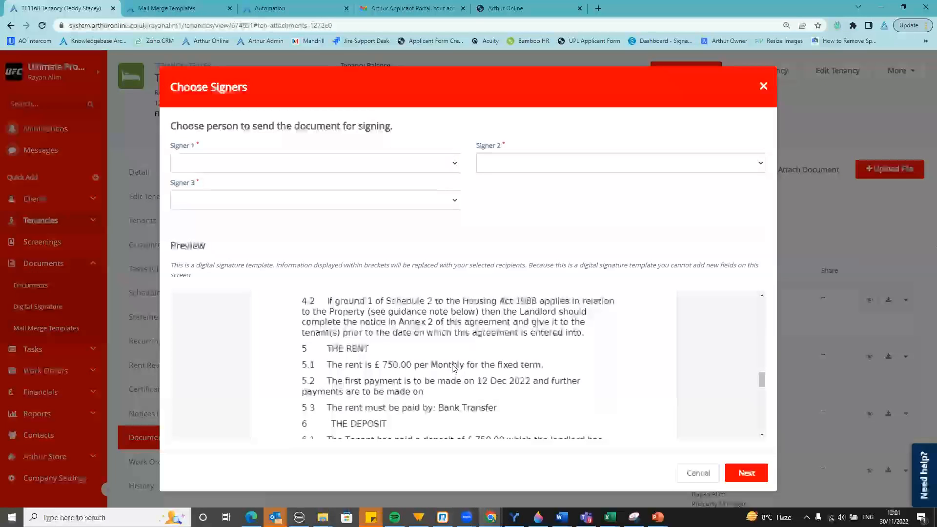
scroll(451, 370, "down", 1)
scroll(451, 372, "down", 1)
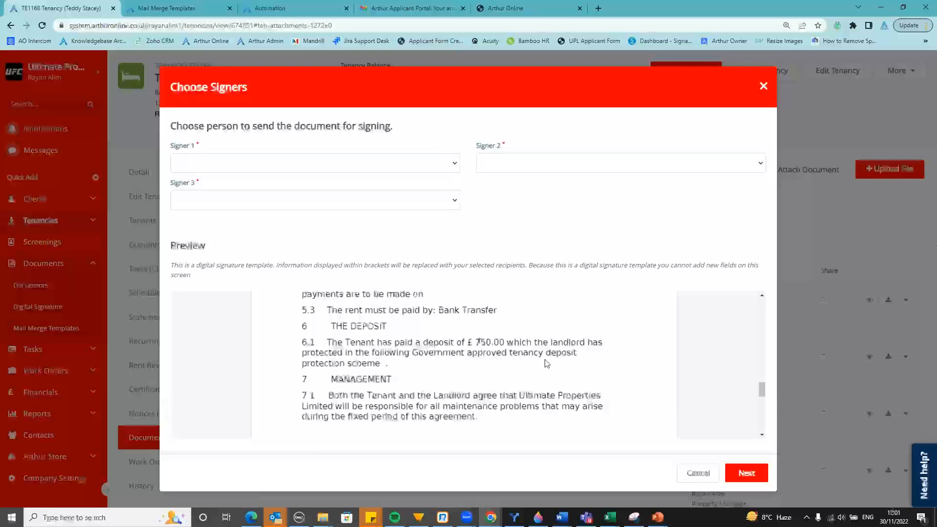
scroll(545, 363, "down", 2)
scroll(536, 361, "down", 1)
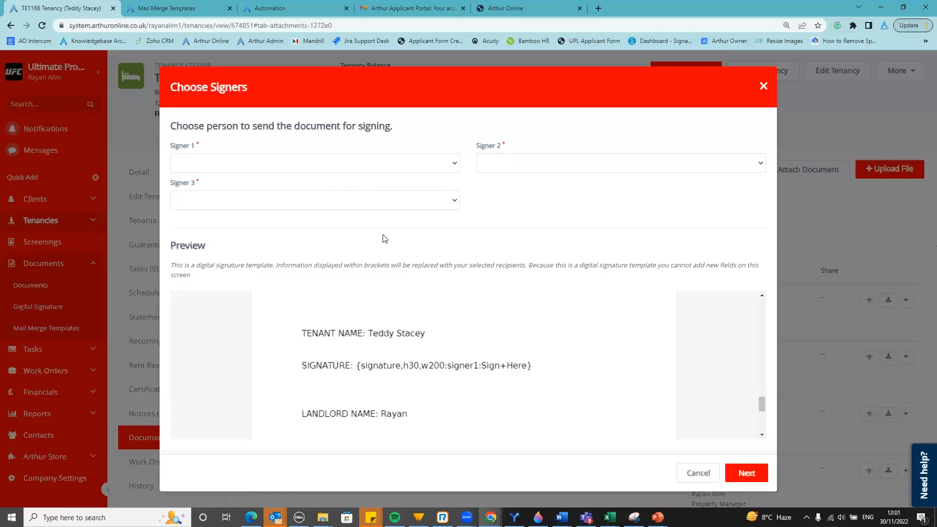
Choose the tenant as Signer 1 and the property owner as Signer 2
left_click(294, 166)
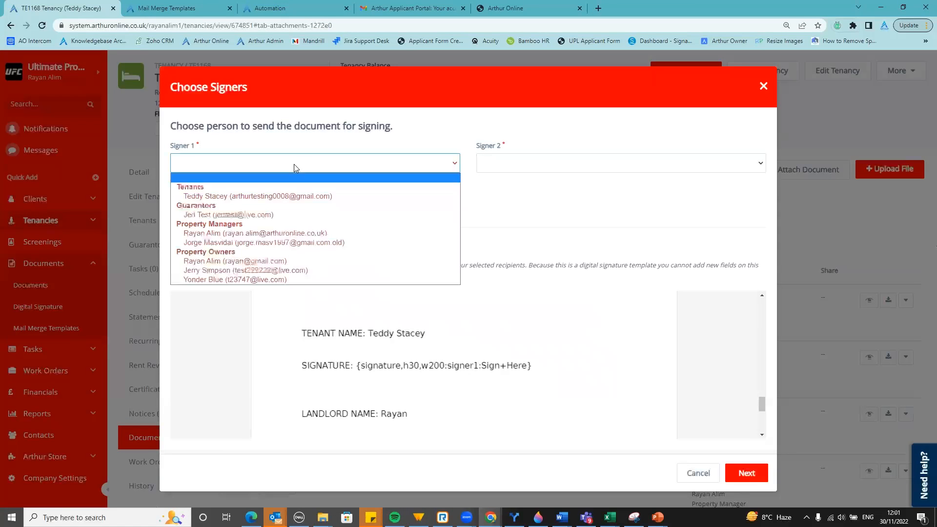
left_click(258, 196)
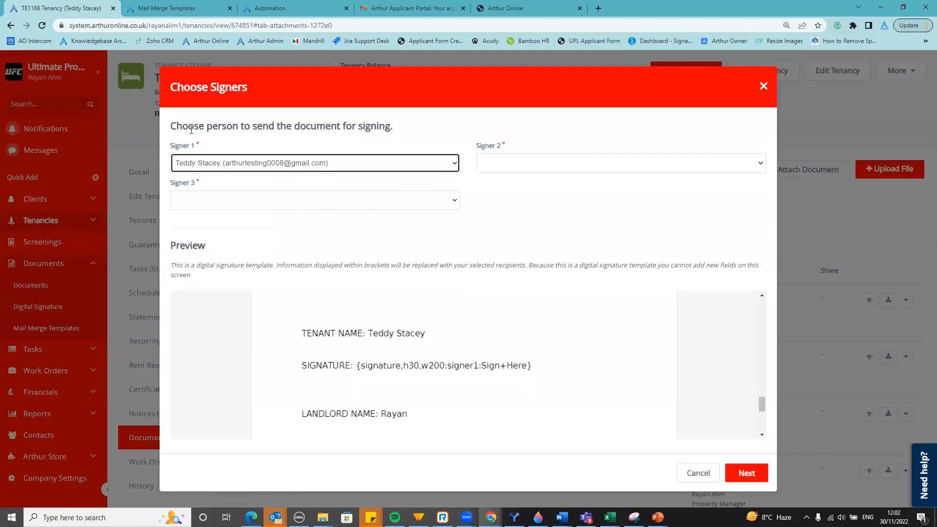
scroll(452, 355, "down", 1)
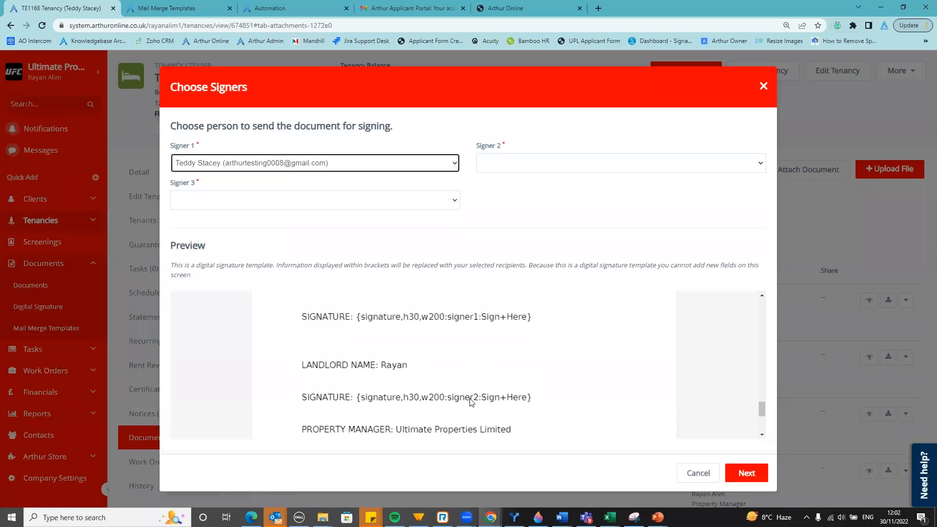
left_click(561, 167)
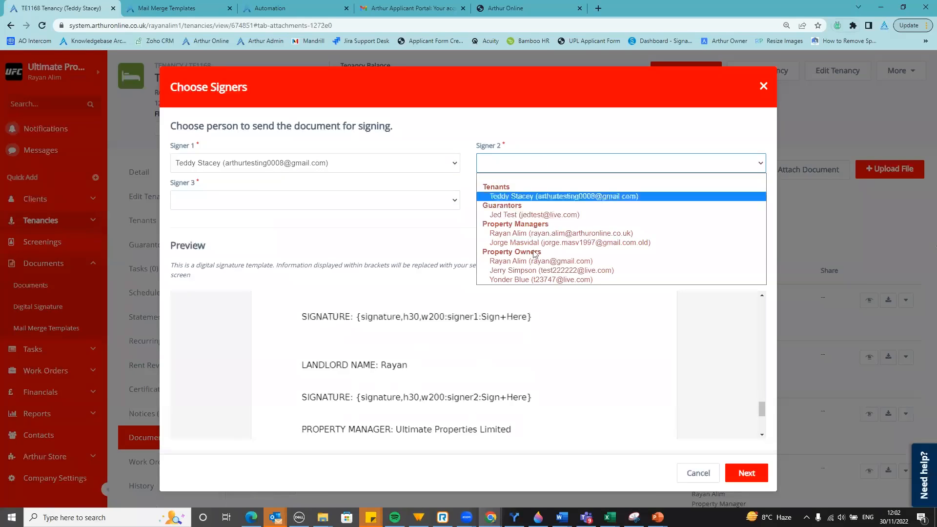
left_click(534, 262)
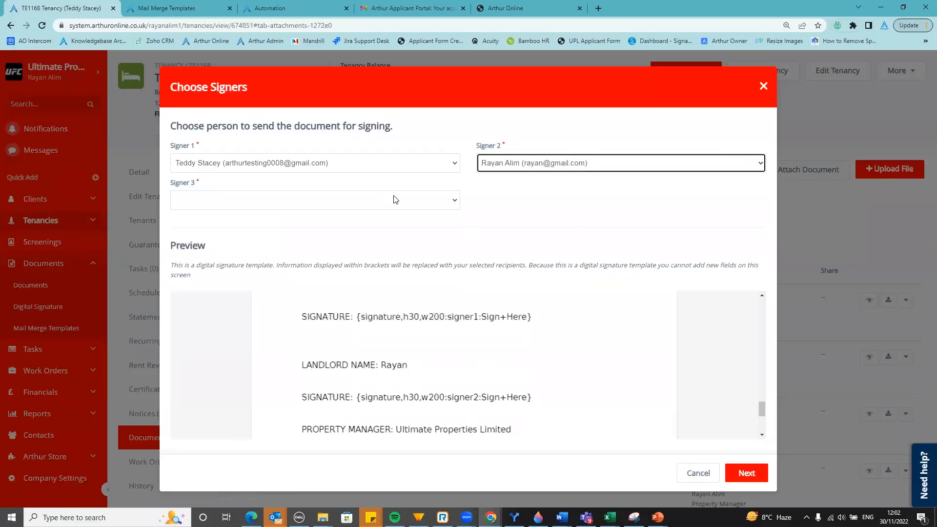
scroll(391, 387, "down", 1)
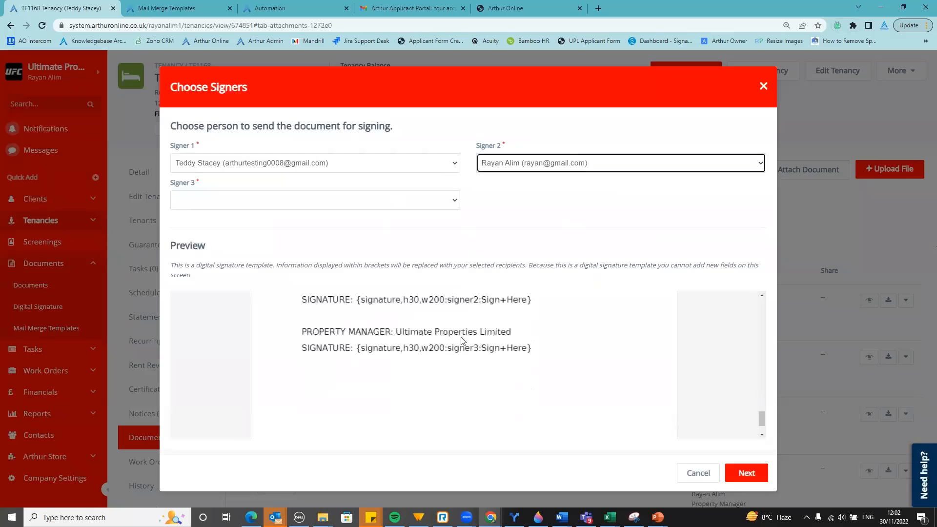
Choose the property manager as Signer 3 and proceed to Attach Files
left_click(348, 206)
left_click(303, 271)
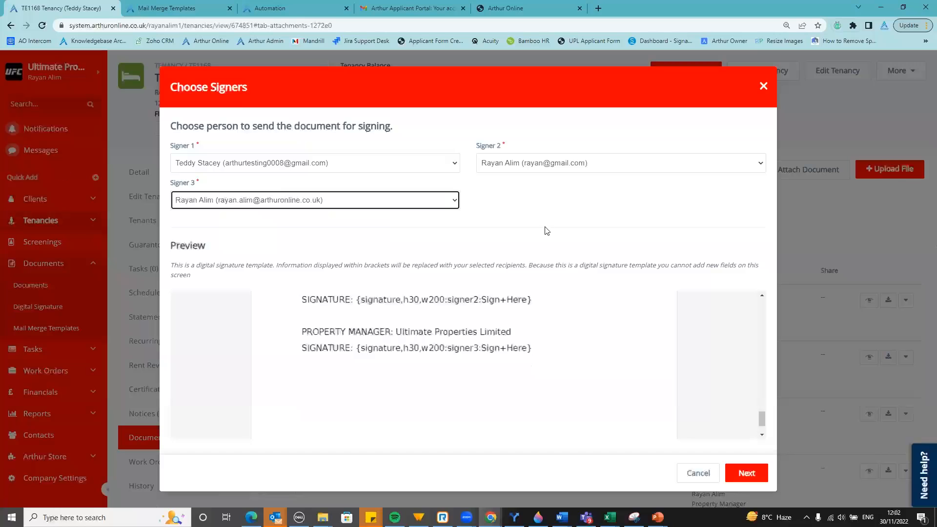
left_click(586, 203)
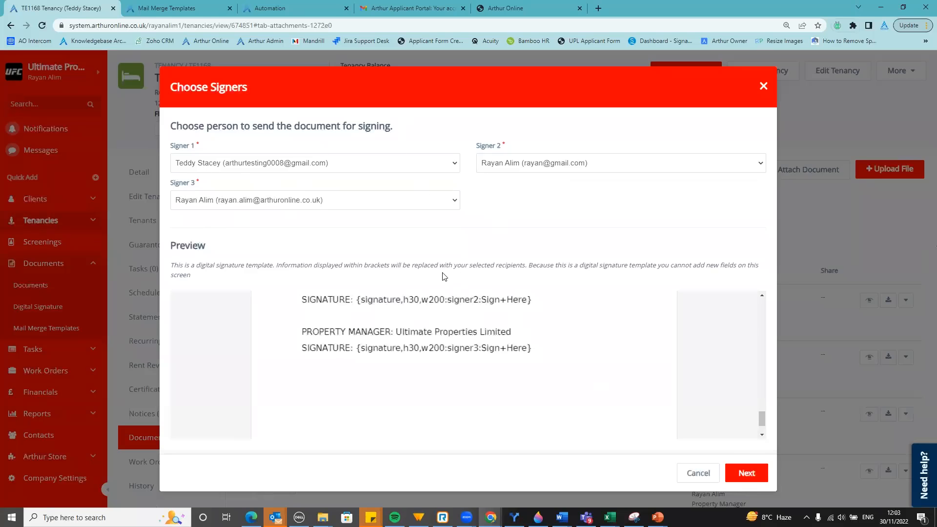
scroll(490, 366, "up", 5)
scroll(496, 357, "up", 10)
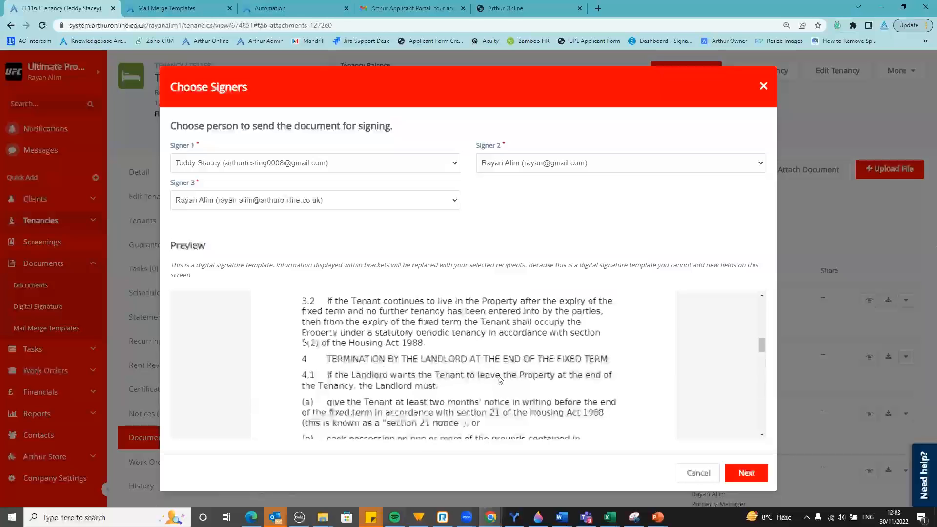
left_click(744, 473)
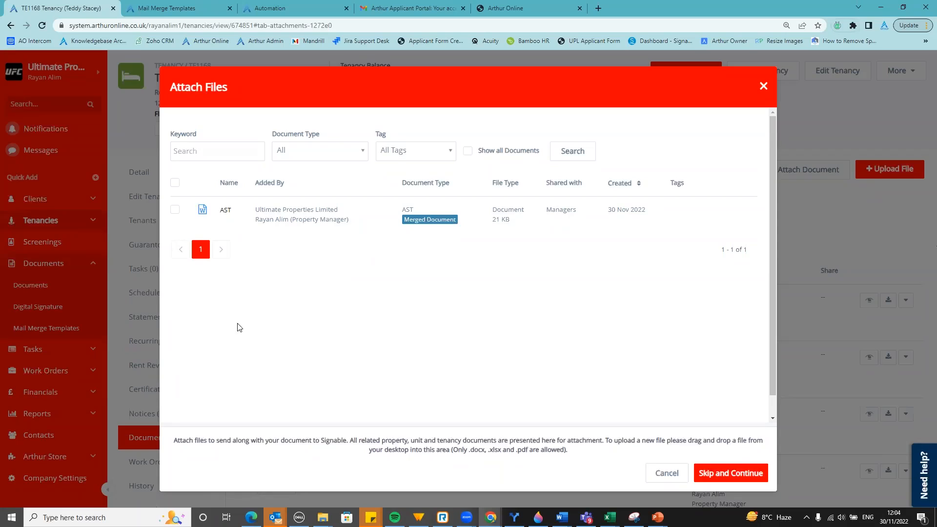
List all 378 documents and attach TEST Tenancy Agreement plus the TESTTTTTTTTT disabled auto PDF
left_click(468, 154)
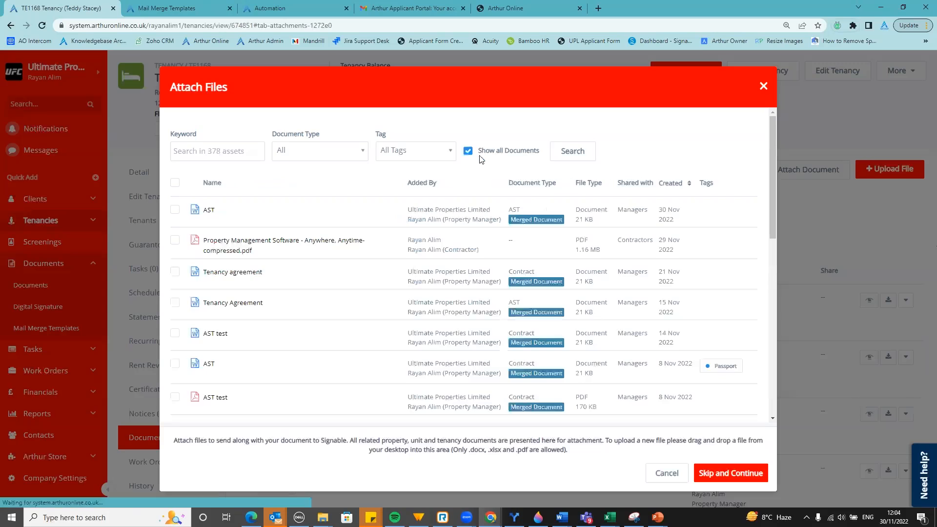
scroll(366, 207, "down", 9)
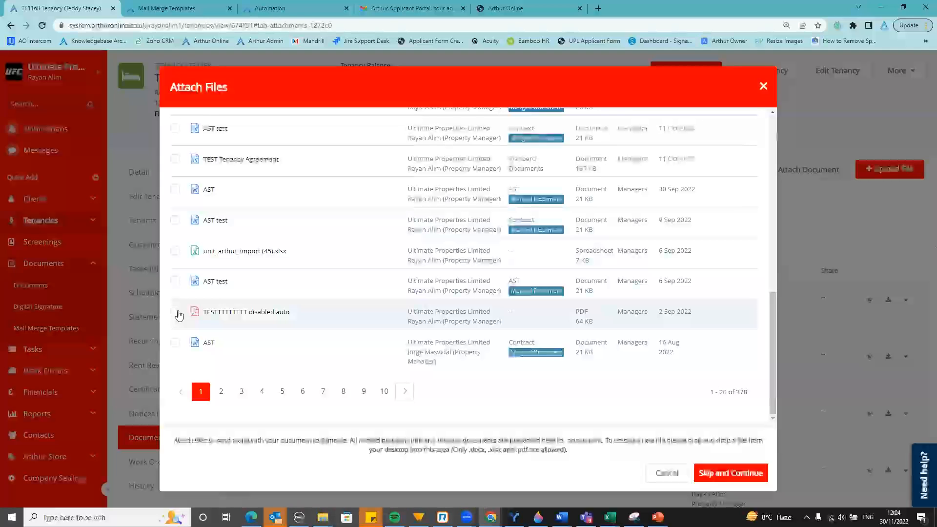
left_click(174, 314)
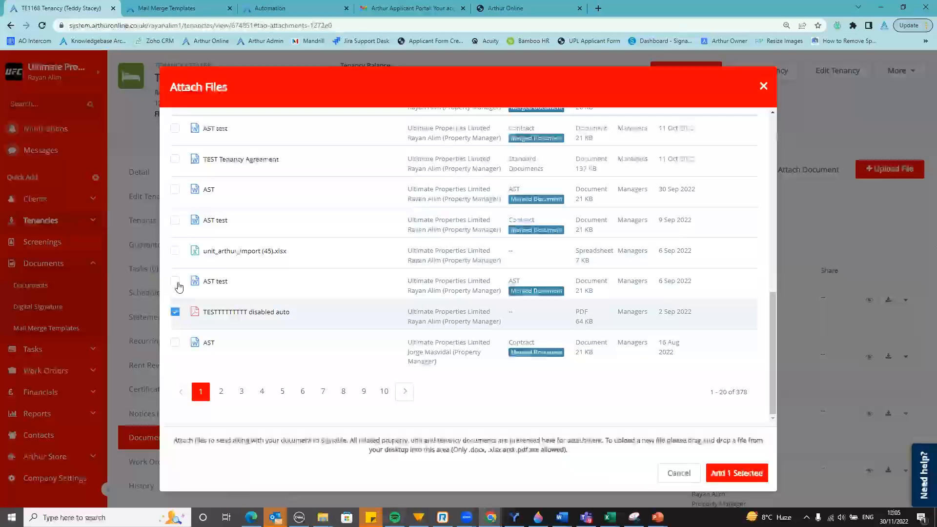
left_click(176, 251)
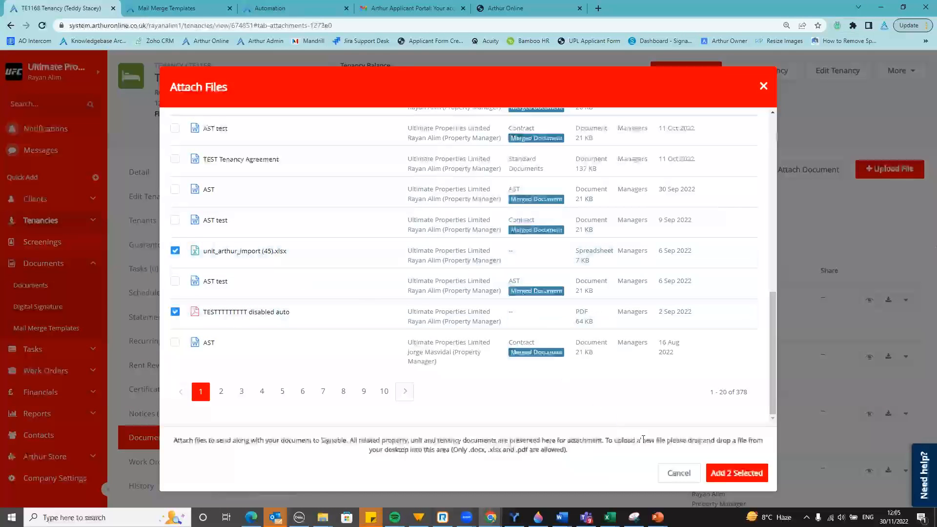
left_click(175, 250)
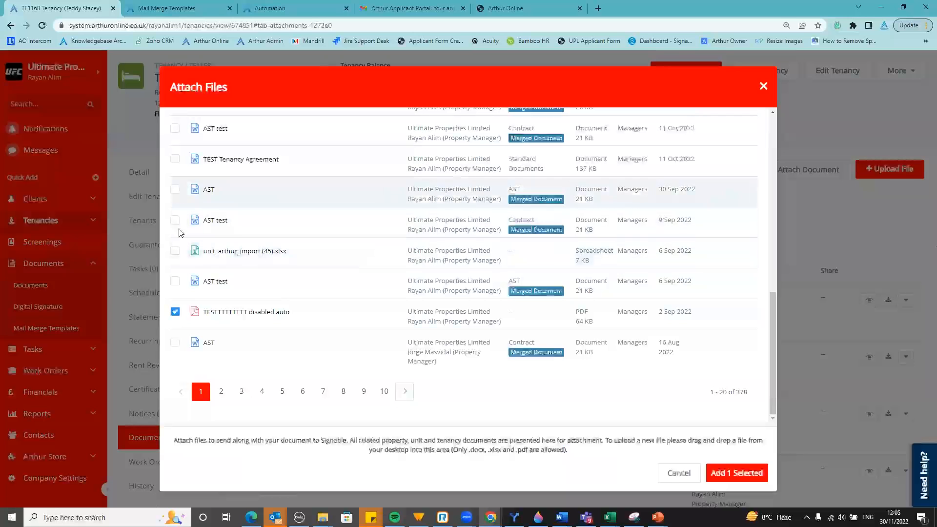
left_click(174, 159)
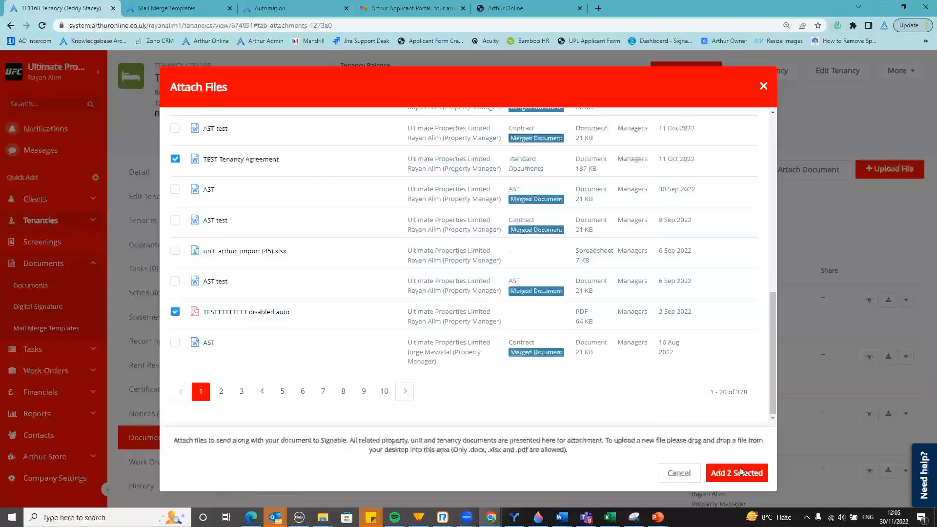
left_click(735, 473)
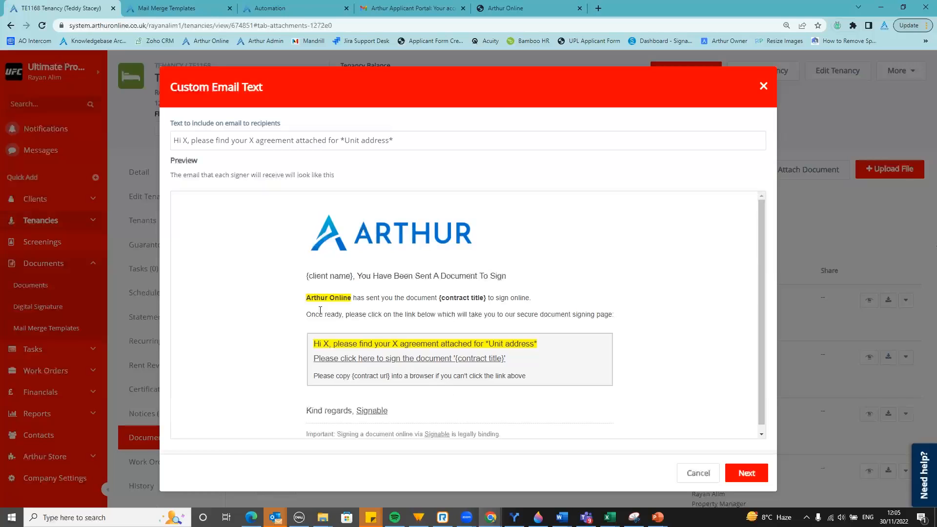
left_click(187, 140)
key("BackSpace")
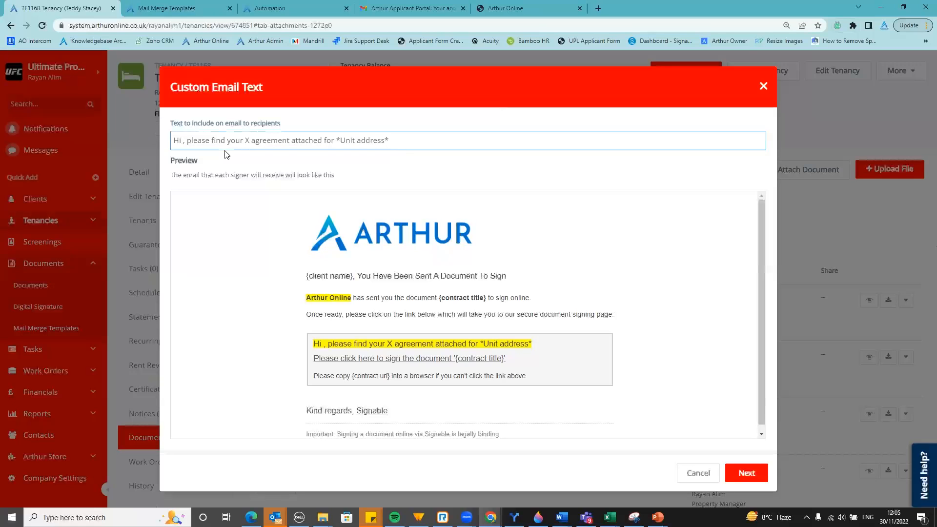
type("there,")
key("BackSpace")
key("BackSpace")
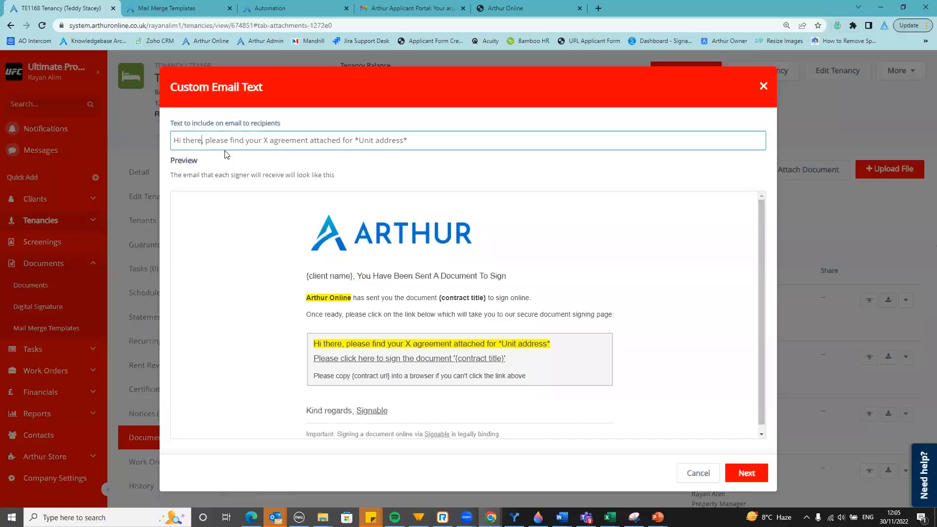
left_click(269, 141)
key("BackSpace")
type("tenancy")
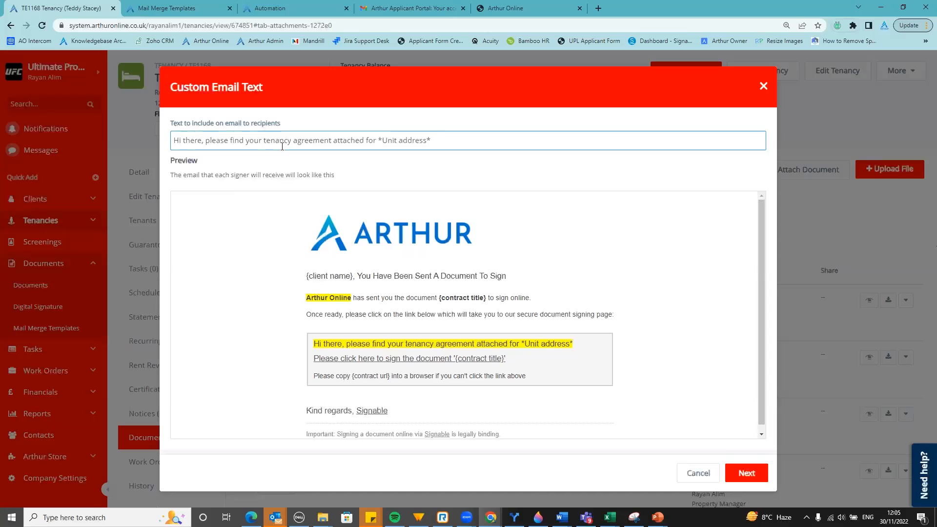
left_click_drag(430, 141, 379, 141)
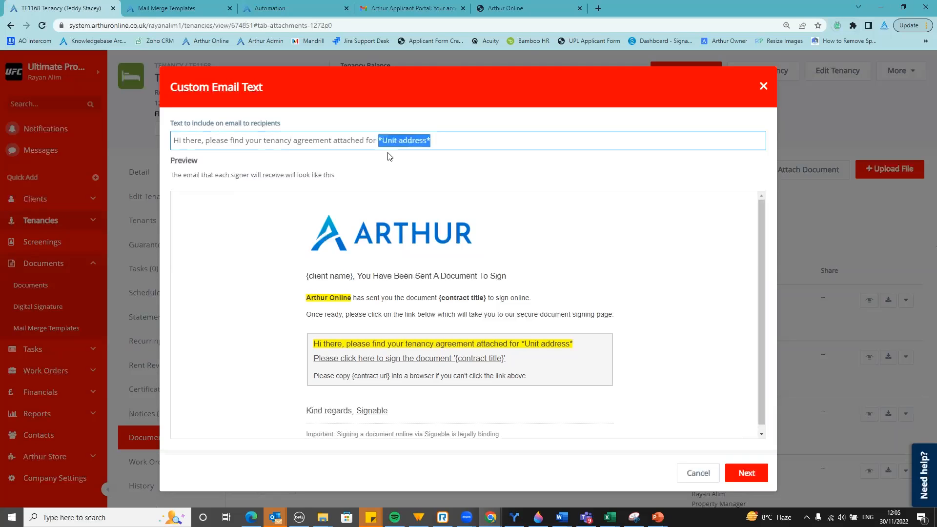
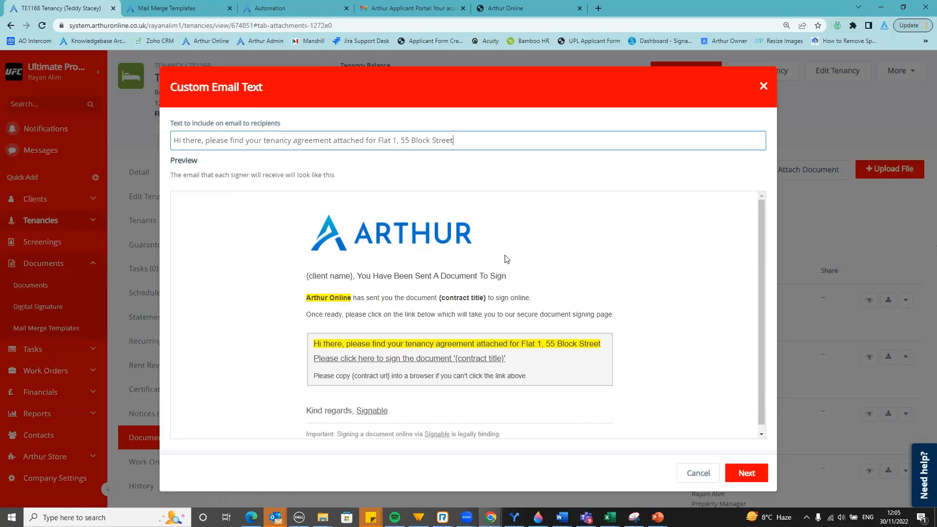
left_click(743, 472)
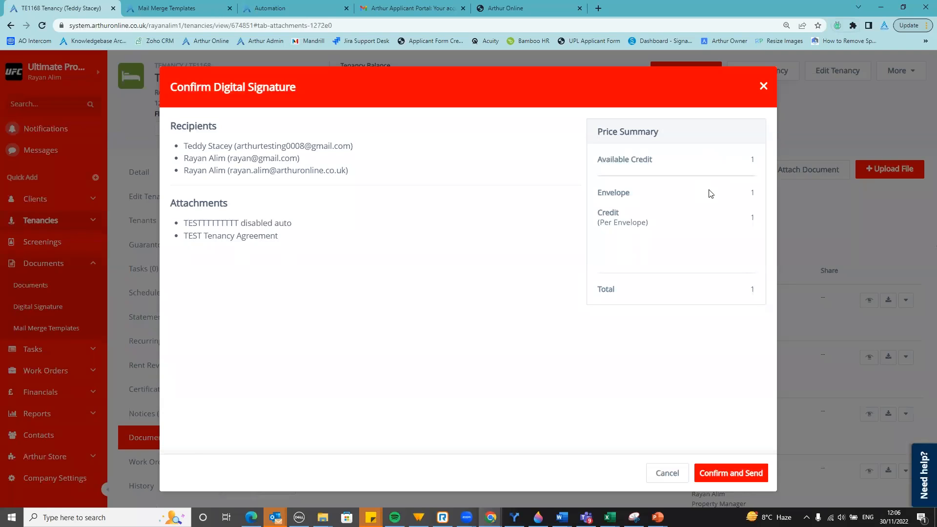
Leave the signature request unsent and switch to the Mail Merge Templates browser tab
left_click(156, 7)
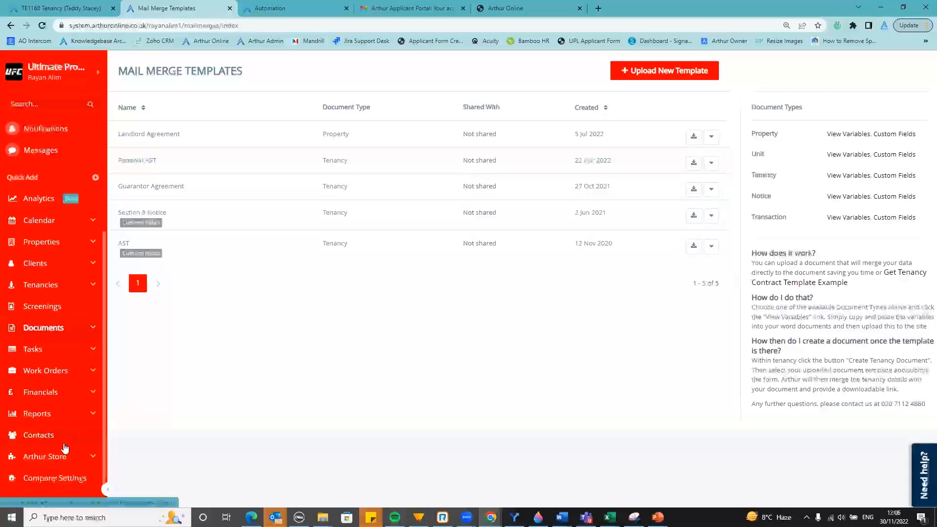
View Signable pricing under the Arthur Store's Digital Signature category, then return to the TE1168 tab
left_click(59, 455)
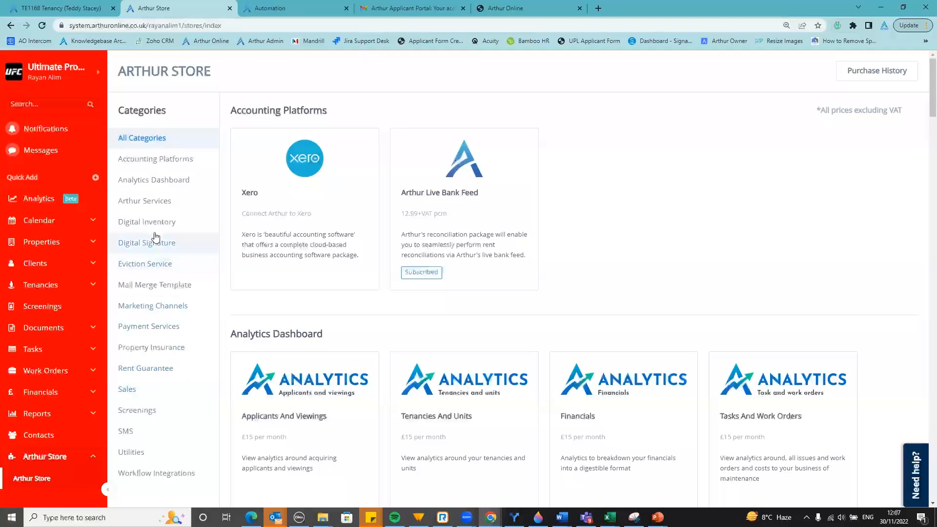
left_click(168, 244)
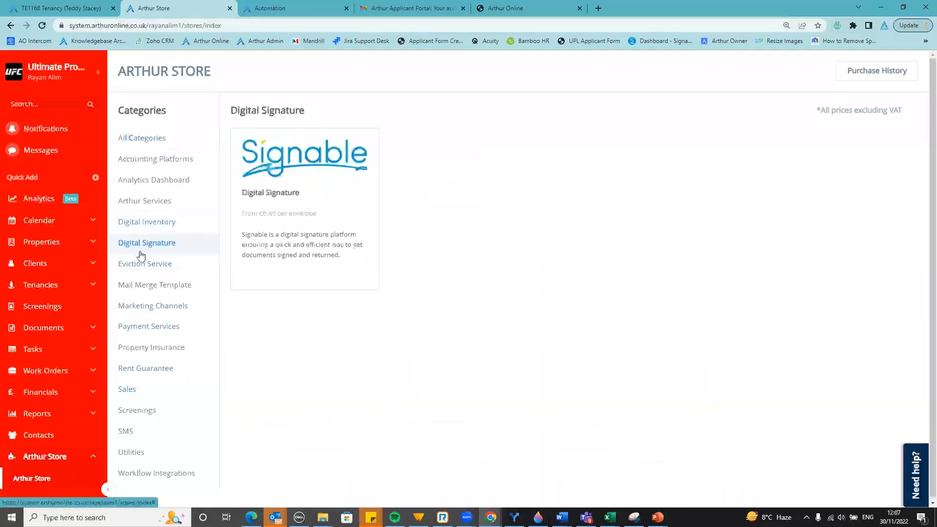
left_click(312, 211)
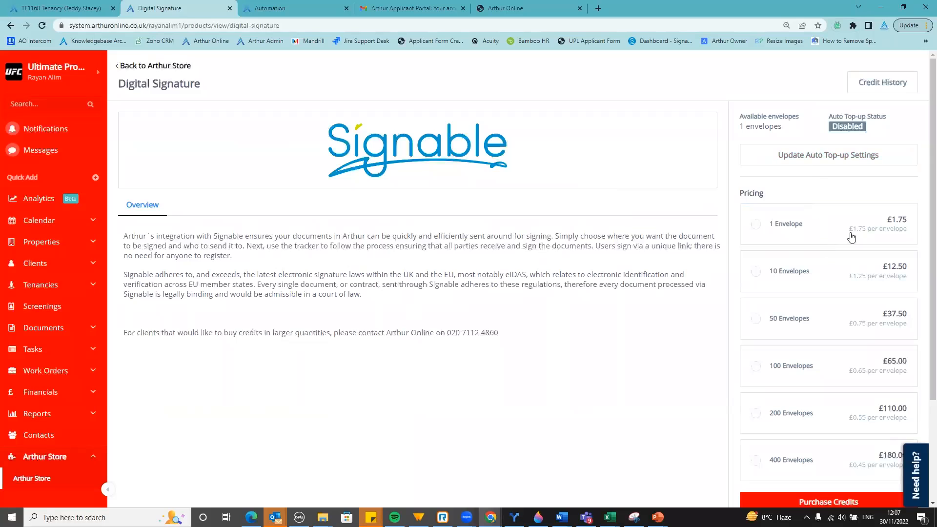
scroll(849, 229, "down", 1)
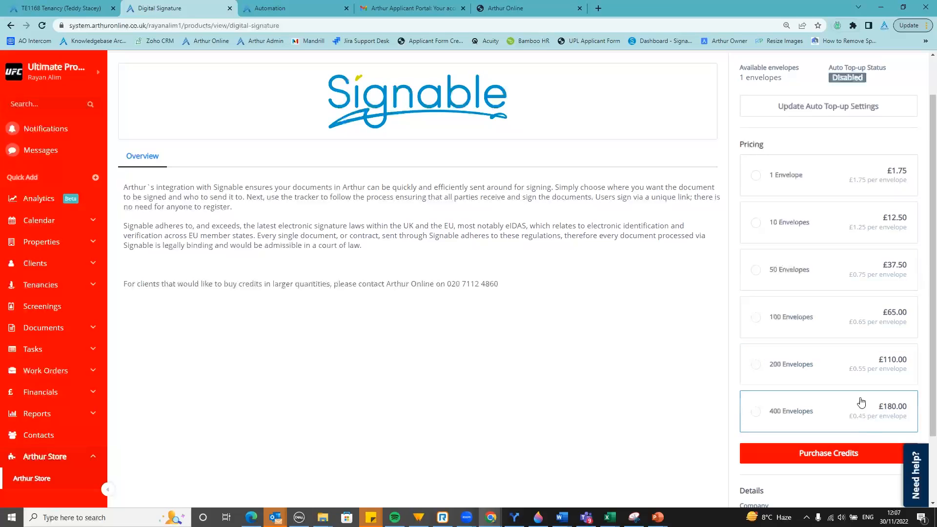
left_click(78, 5)
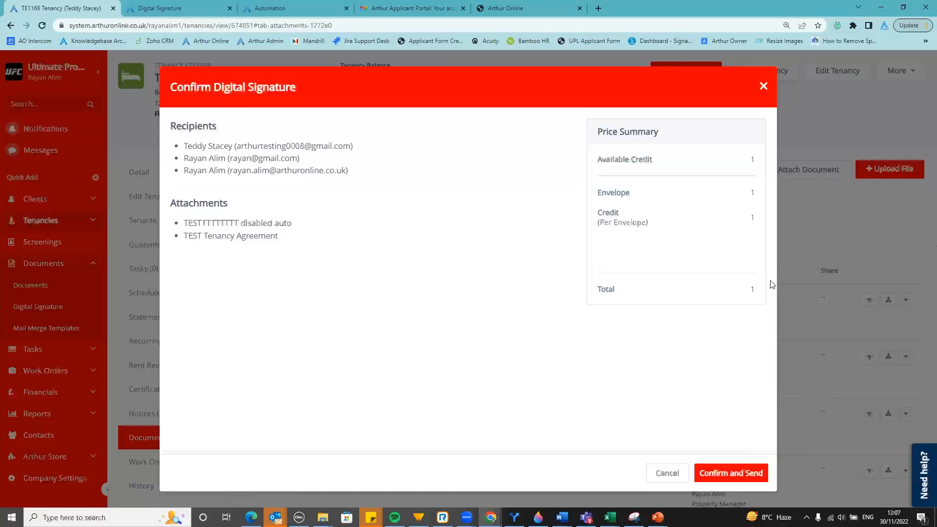
Close the Confirm Digital Signature dialog unsent and accept the close prompt
left_click(824, 247)
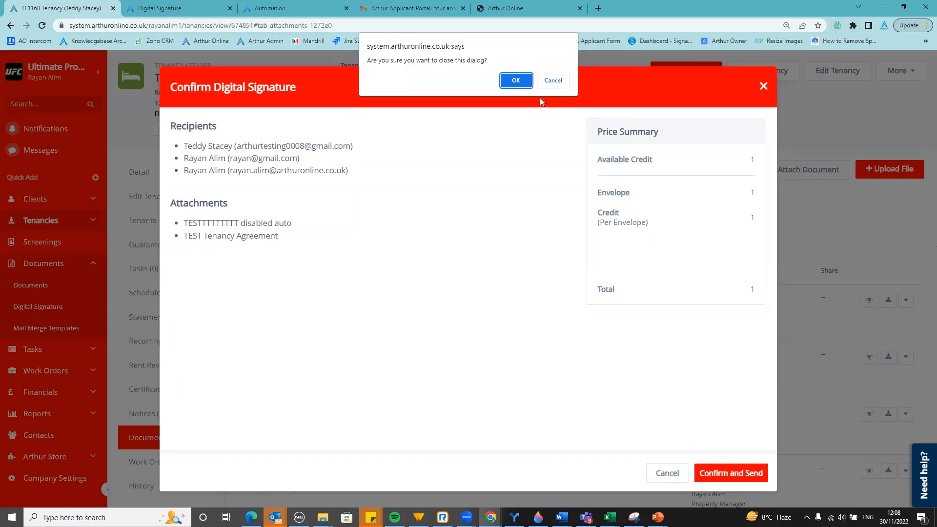
key("Return")
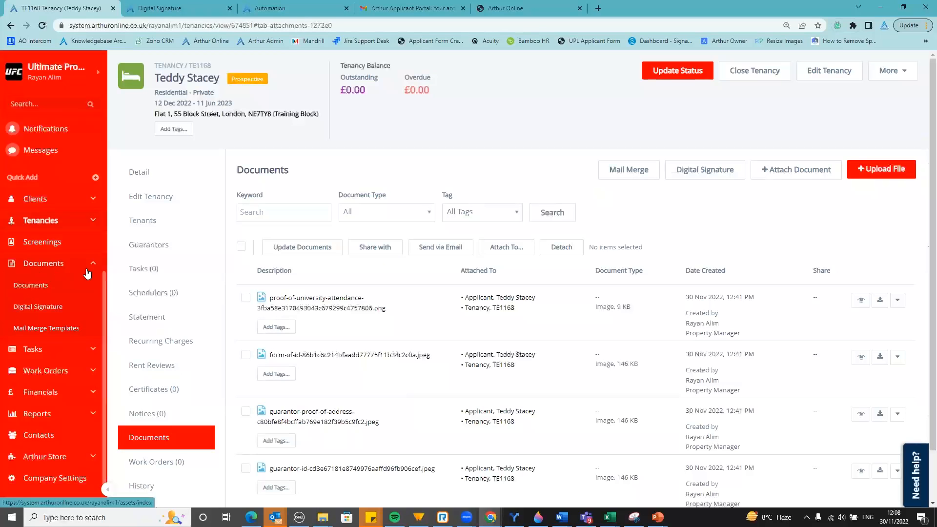
Filter Digital Signatures to Sent and Processing, then view the TE1011 agreement's signers
left_click(62, 312)
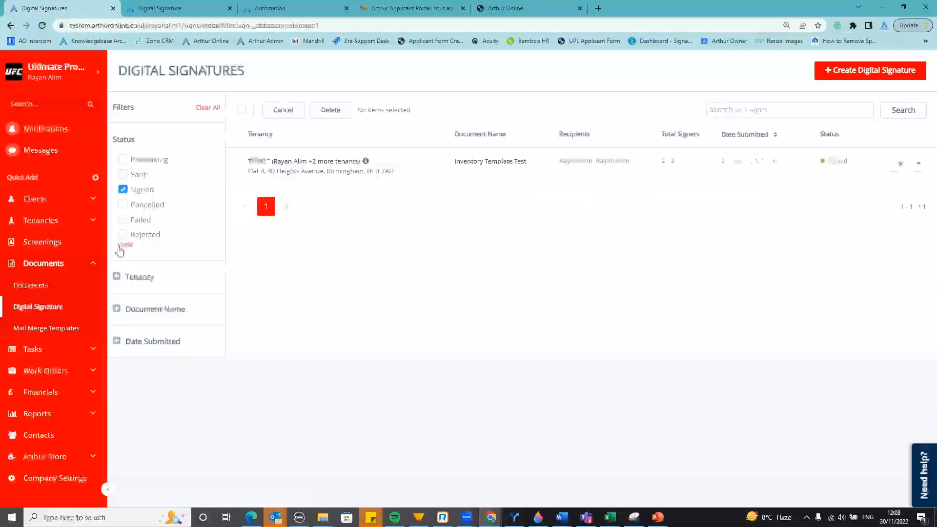
left_click(140, 194)
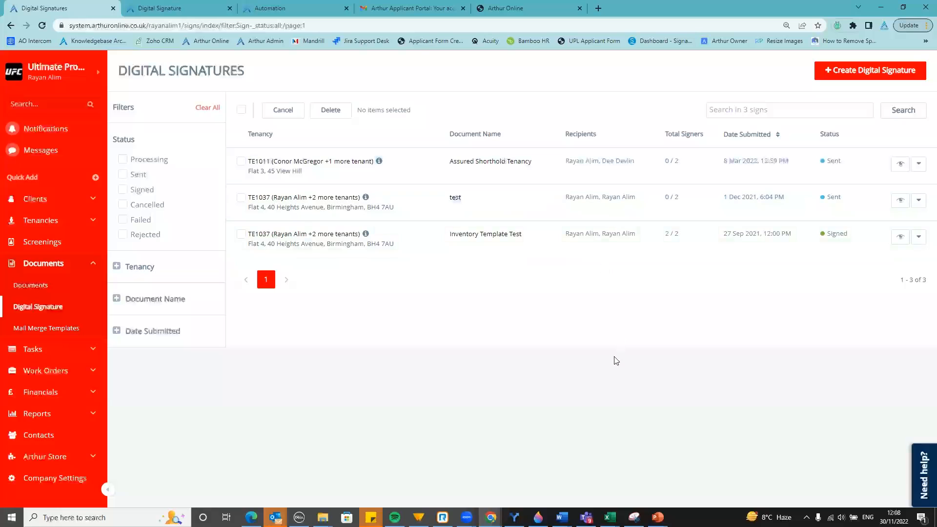
left_click(122, 174)
left_click(123, 159)
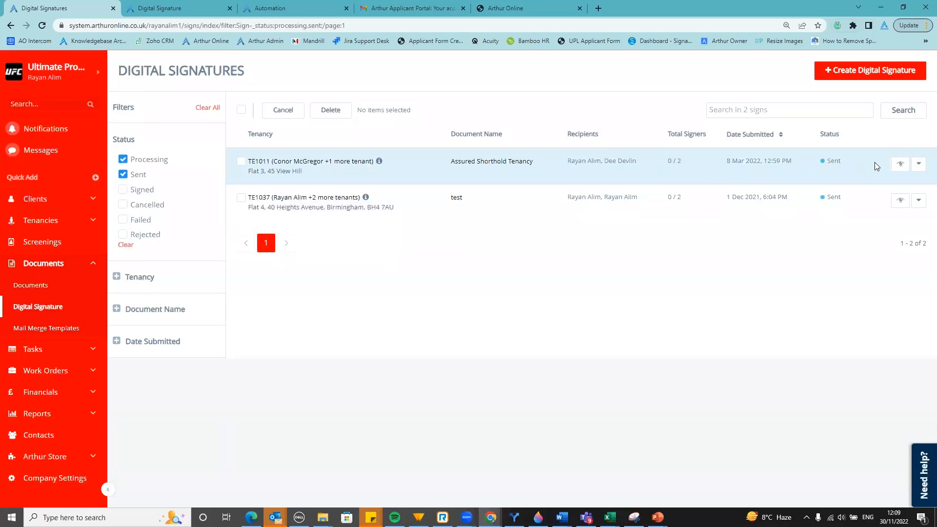
left_click(900, 164)
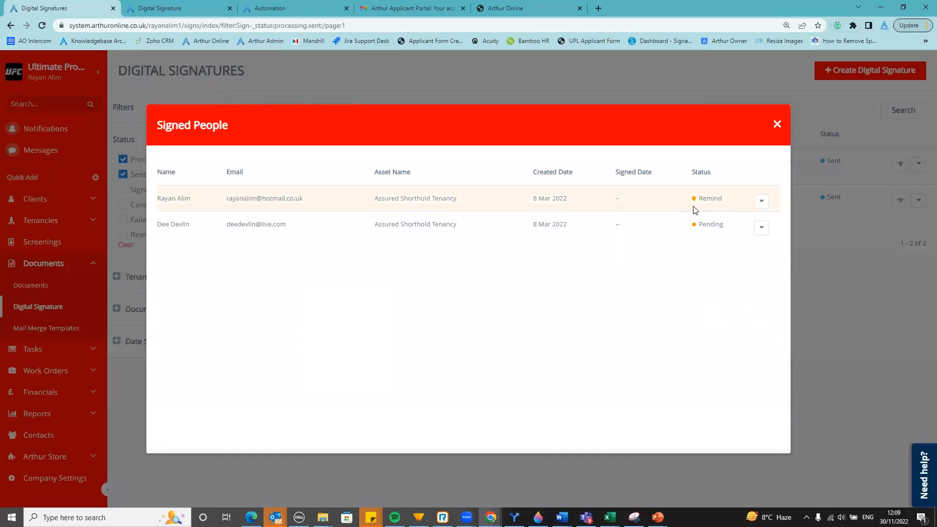
Check the first signer's Send Reminder option, then close Signed People without sending
left_click(761, 201)
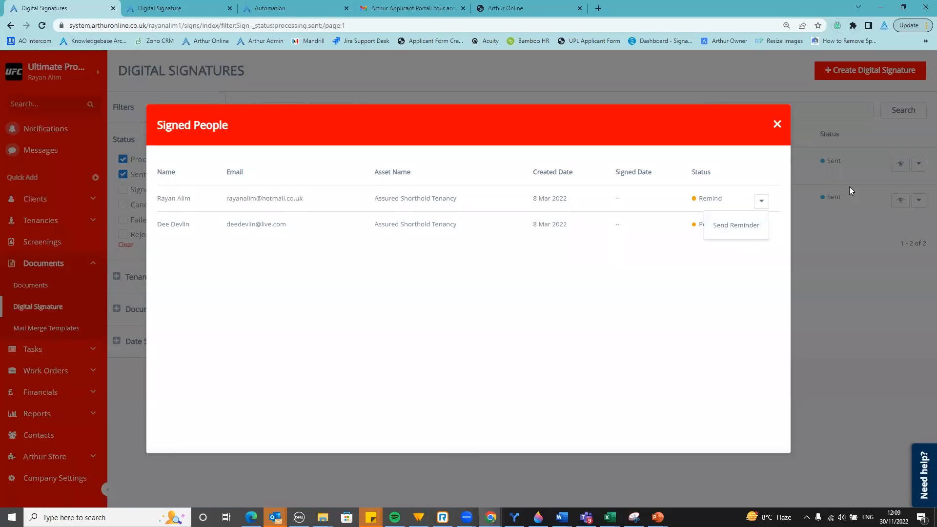
left_click(852, 204)
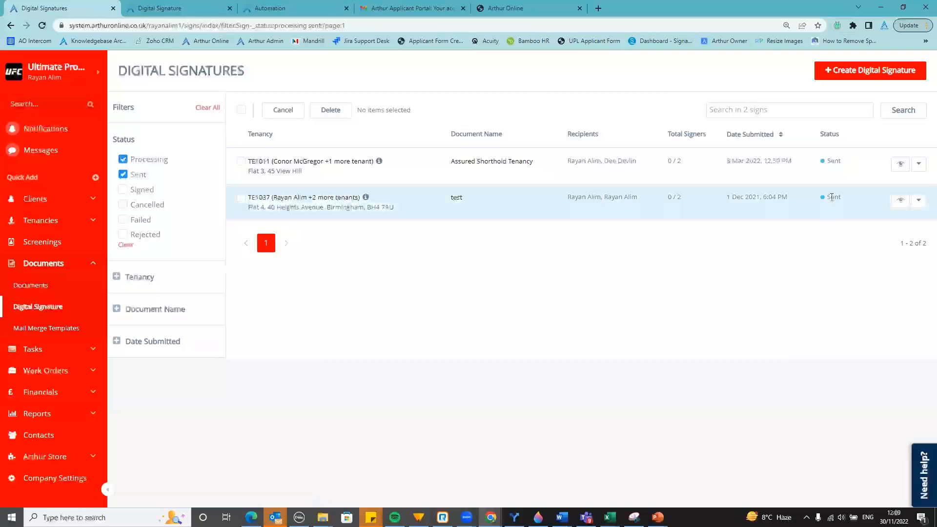
Open the TE1011 request's Digital Signature History, read the fingerprint and recipient entries, then close it
left_click(916, 166)
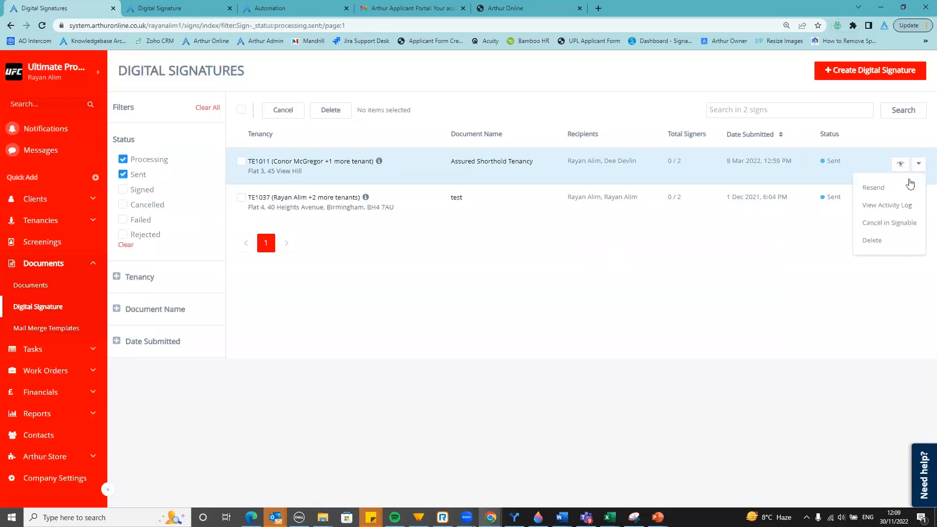
left_click(899, 211)
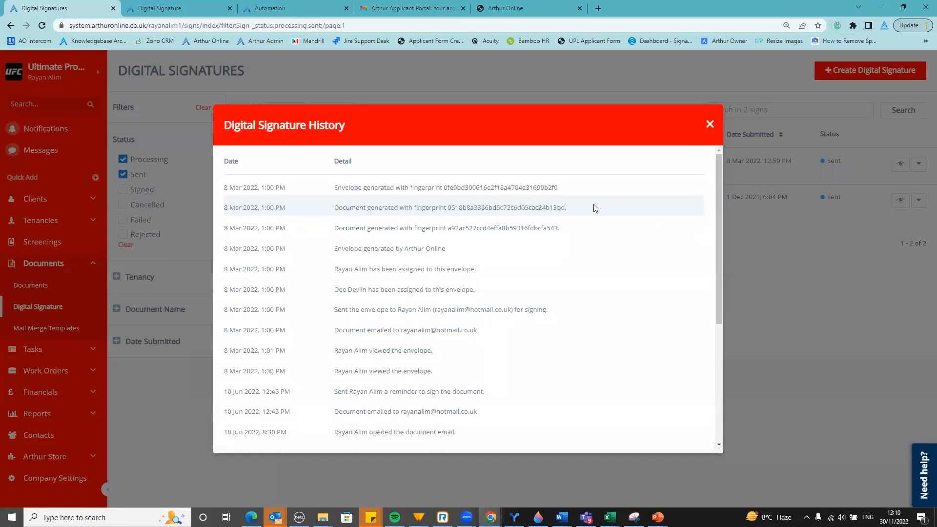
double_click(504, 204)
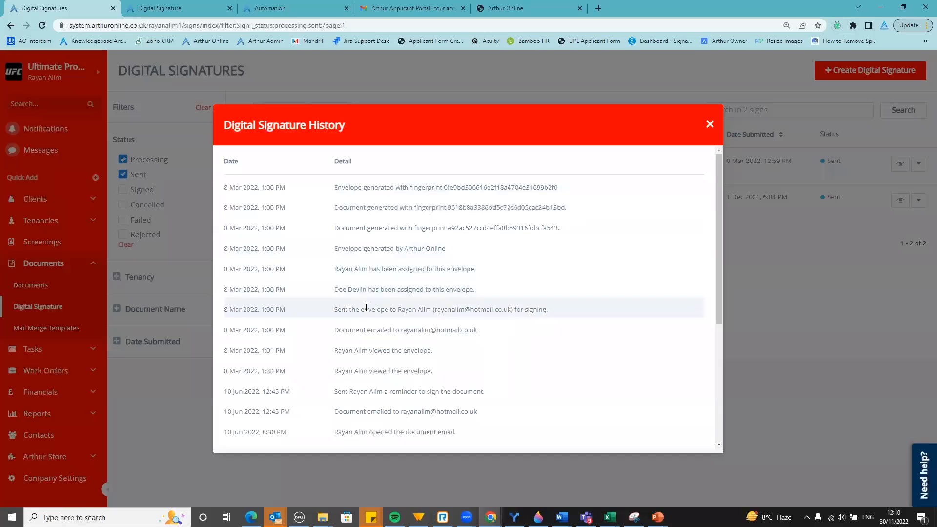
left_click_drag(399, 310, 549, 310)
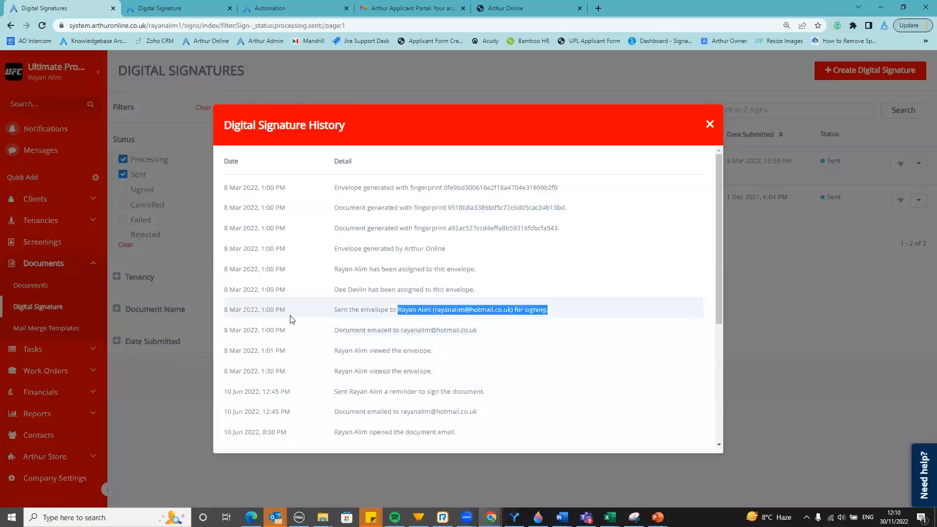
scroll(287, 308, "down", 1)
left_click(384, 310)
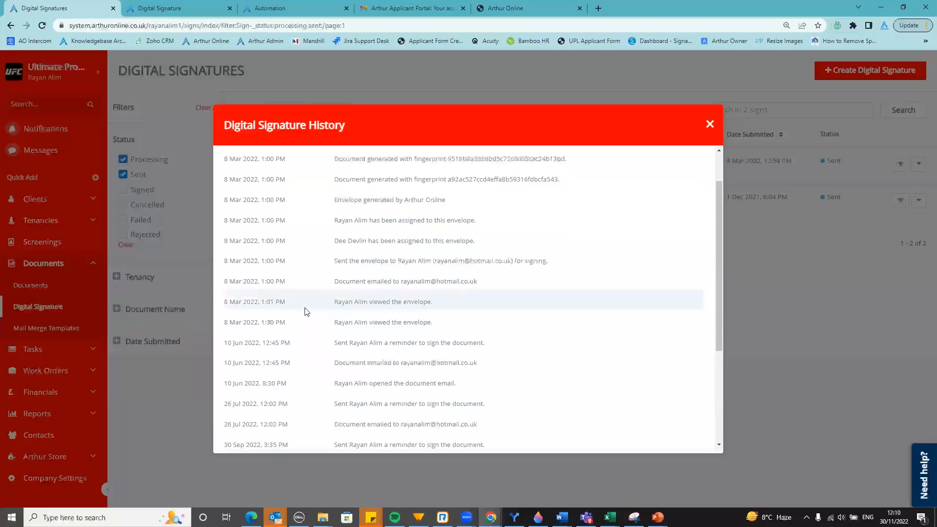
scroll(414, 312, "down", 1)
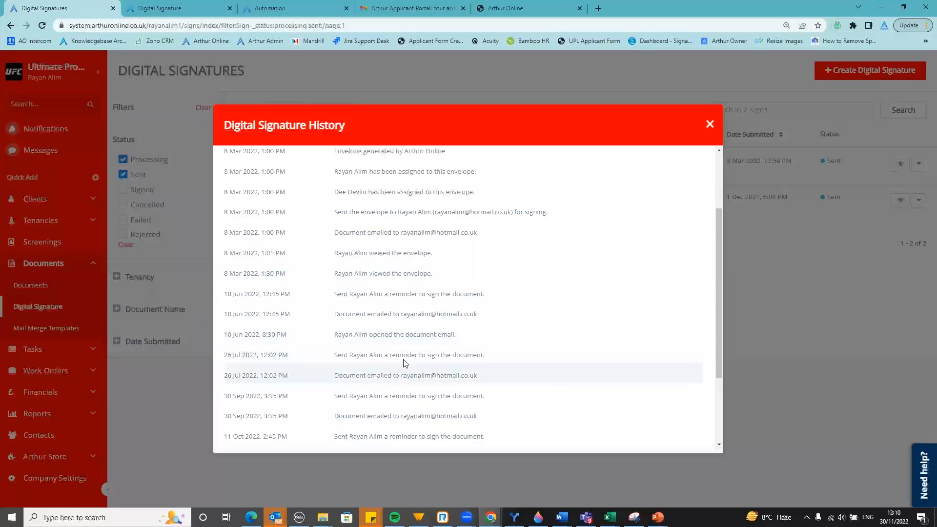
scroll(405, 352, "down", 2)
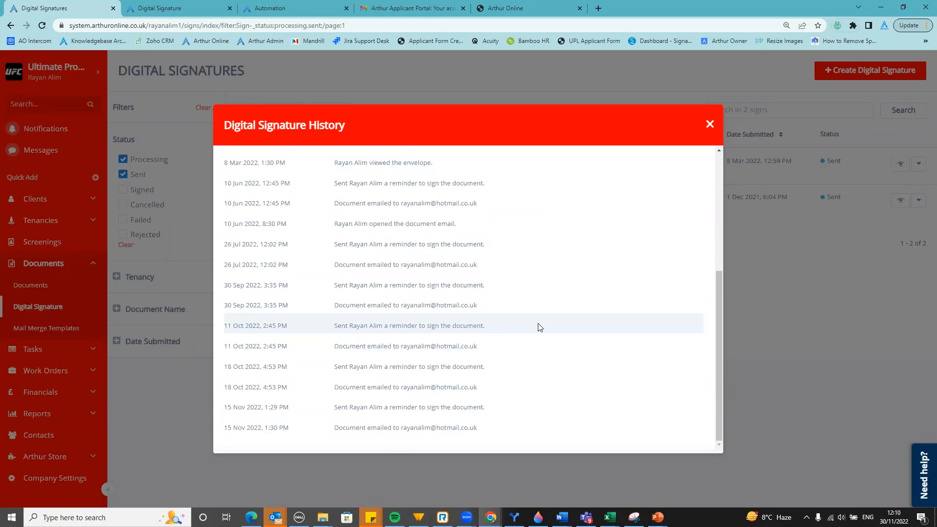
left_click(826, 190)
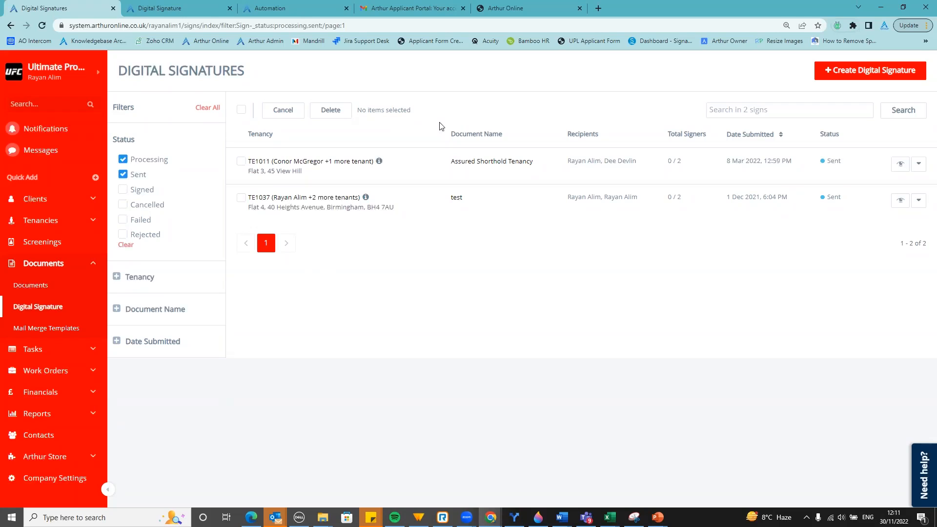
Filter to Signed only and open tenancy TE1037 from the Inventory Template Test entry
left_click(123, 159)
left_click(123, 175)
left_click(129, 190)
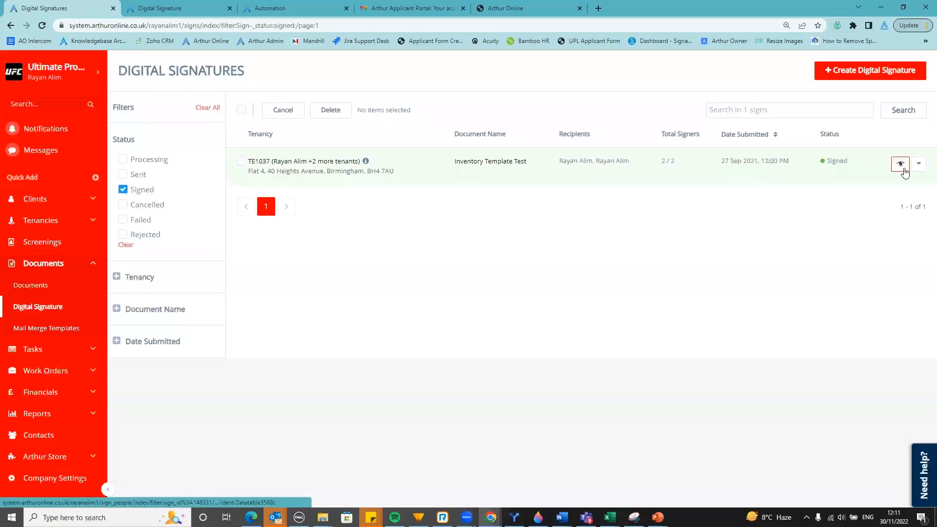
left_click(365, 161)
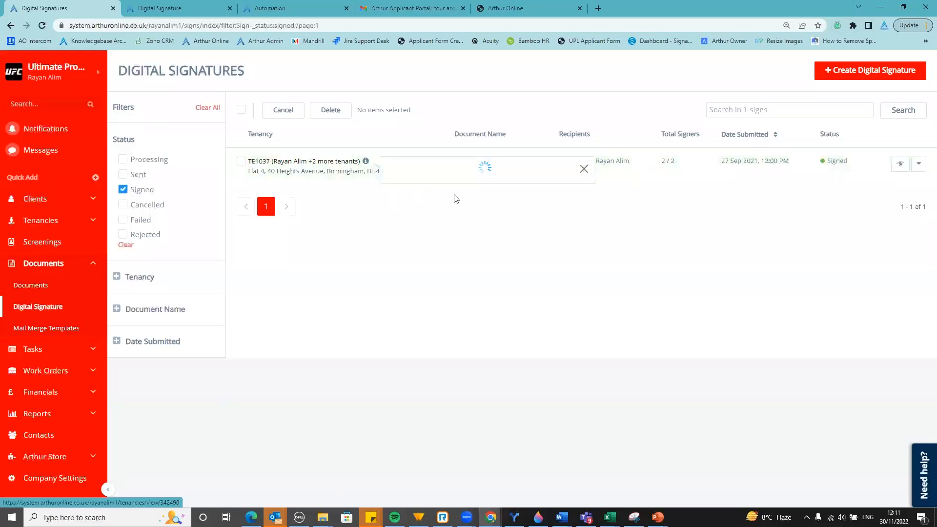
left_click(489, 194)
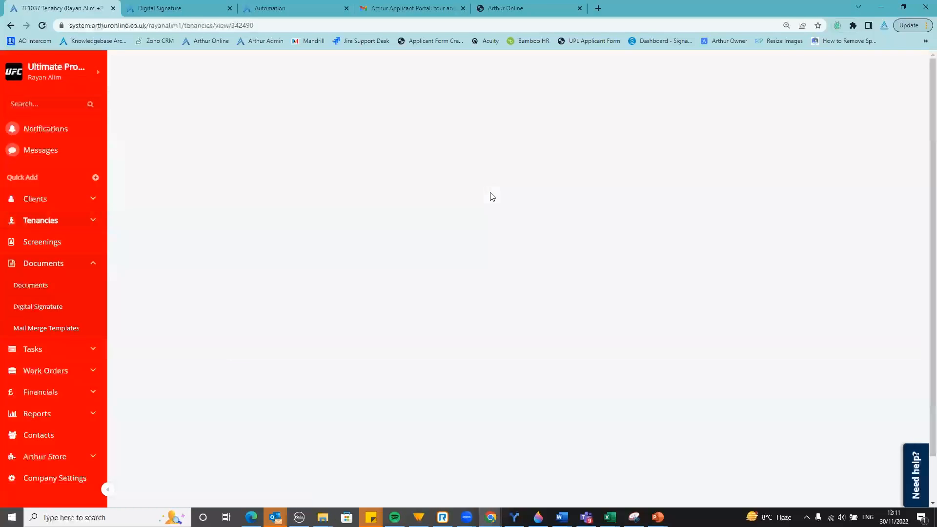
View TE1037's Documents tab, then go to the Tenancies list of 127 tenancies
left_click(197, 446)
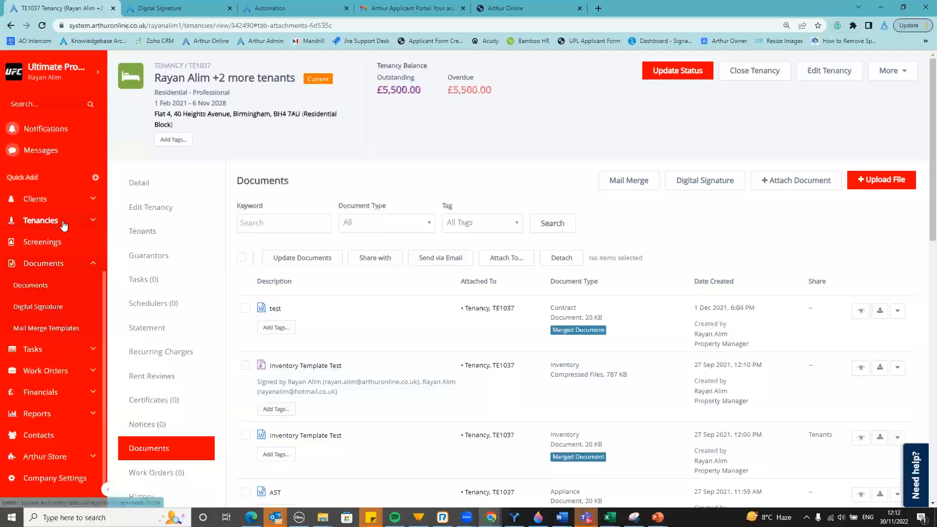
left_click(48, 220)
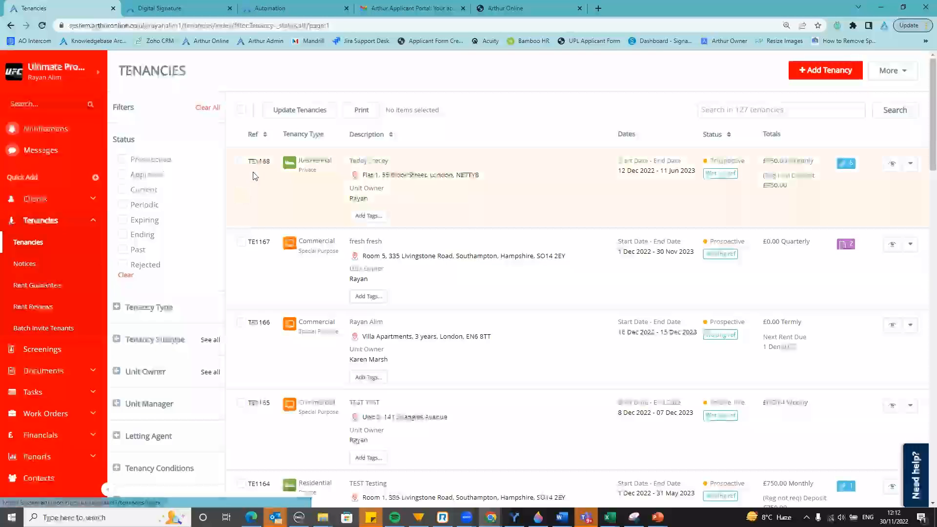
Open tenancy TE1168, review its Guarantors tab, and bring up the Update Status dialog
left_click(261, 163)
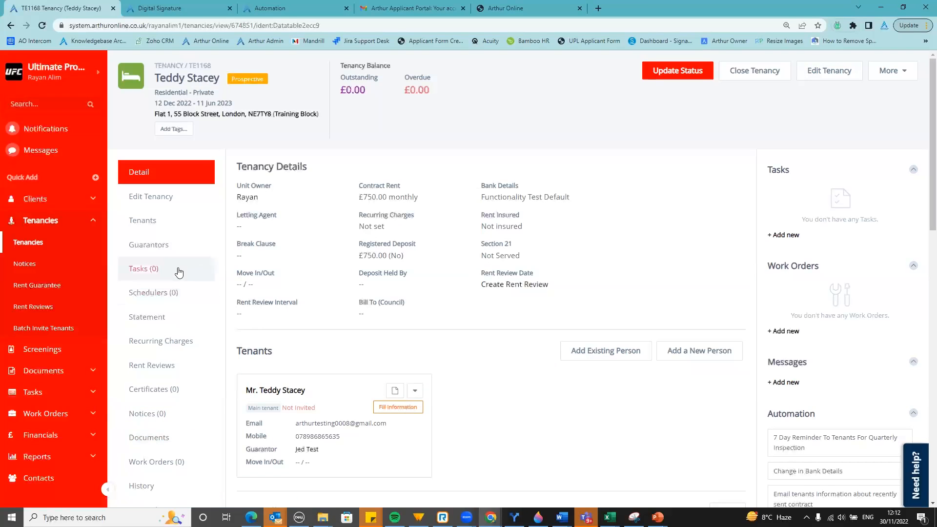
left_click(151, 245)
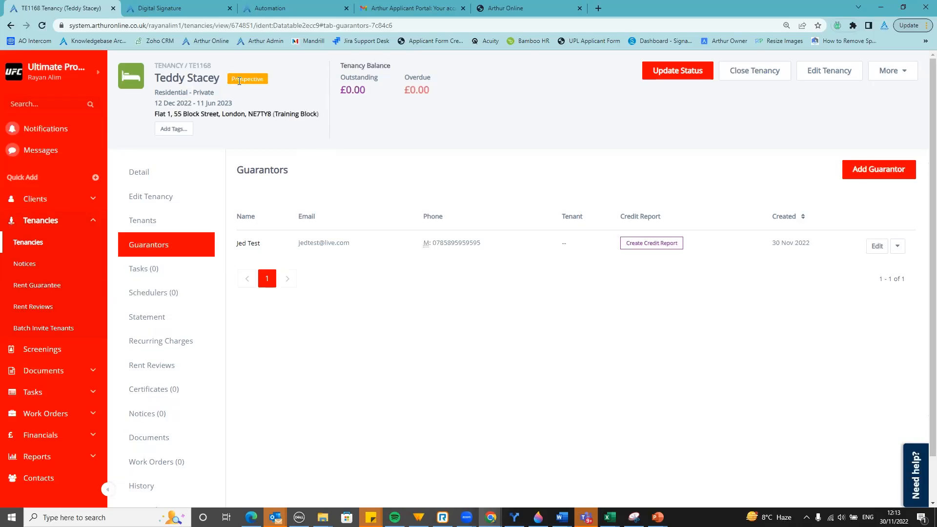
left_click(676, 73)
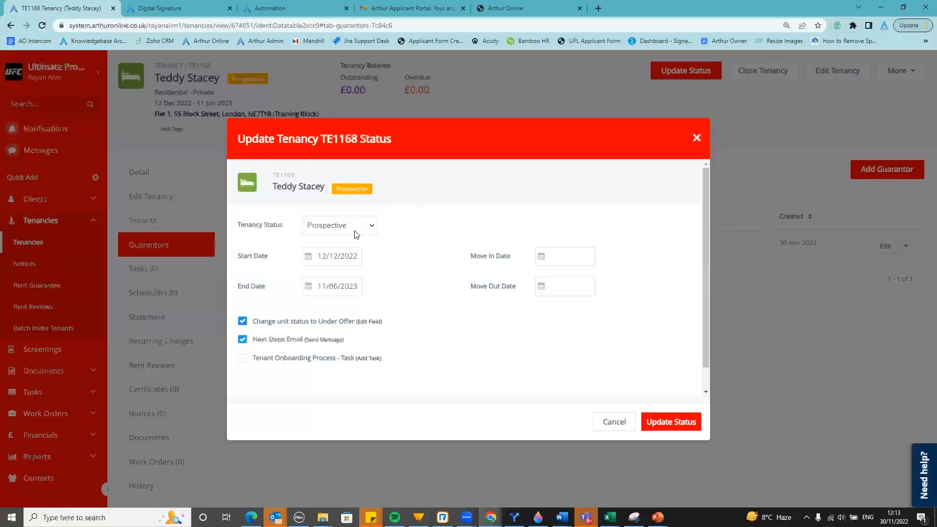
Choose Approved as TE1168's new tenancy status and tick the Welcome Email action
left_click(357, 229)
left_click(361, 249)
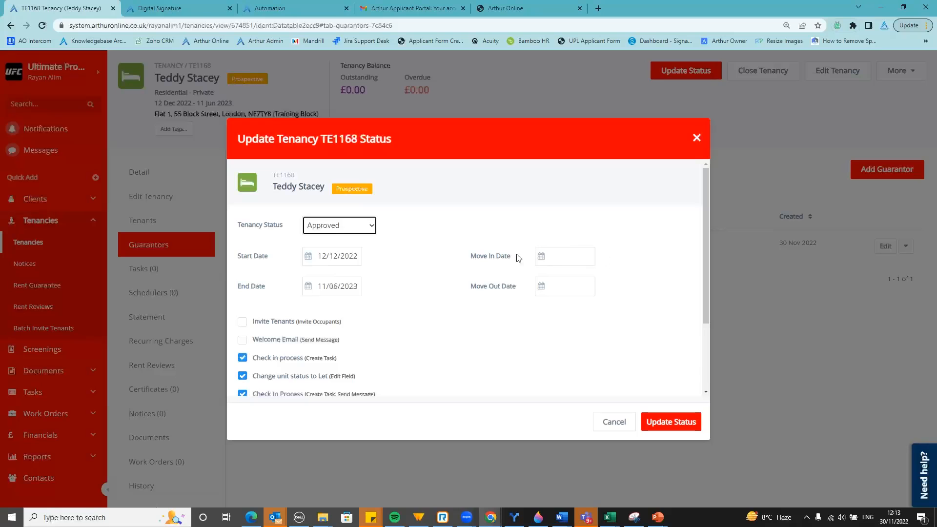
scroll(456, 247, "down", 1)
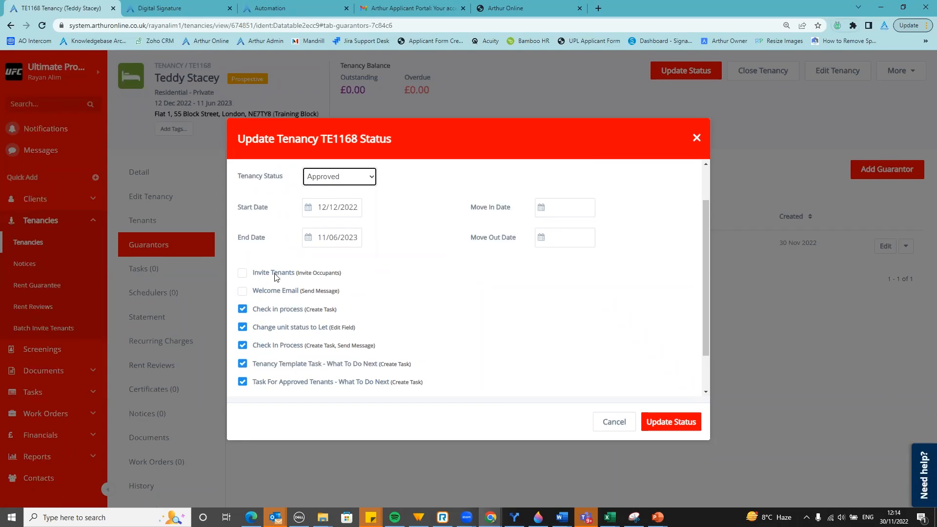
left_click(242, 291)
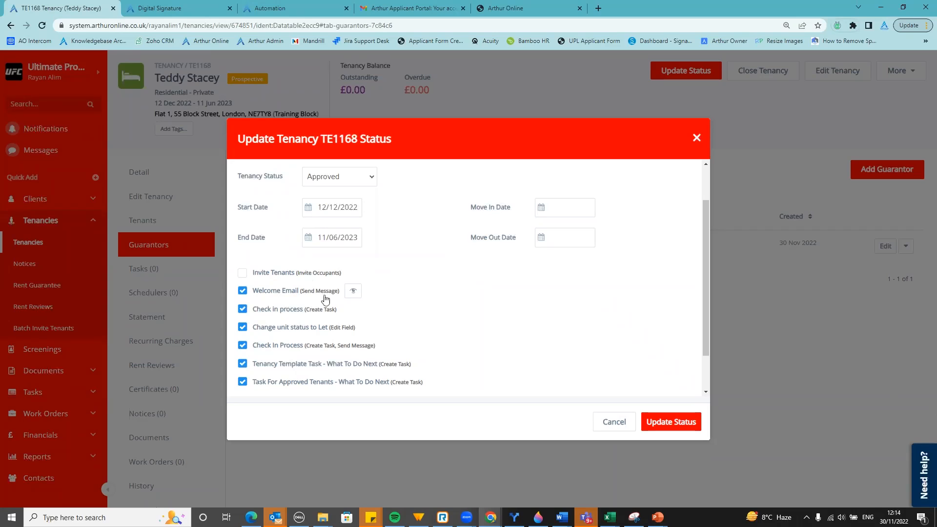
left_click(353, 291)
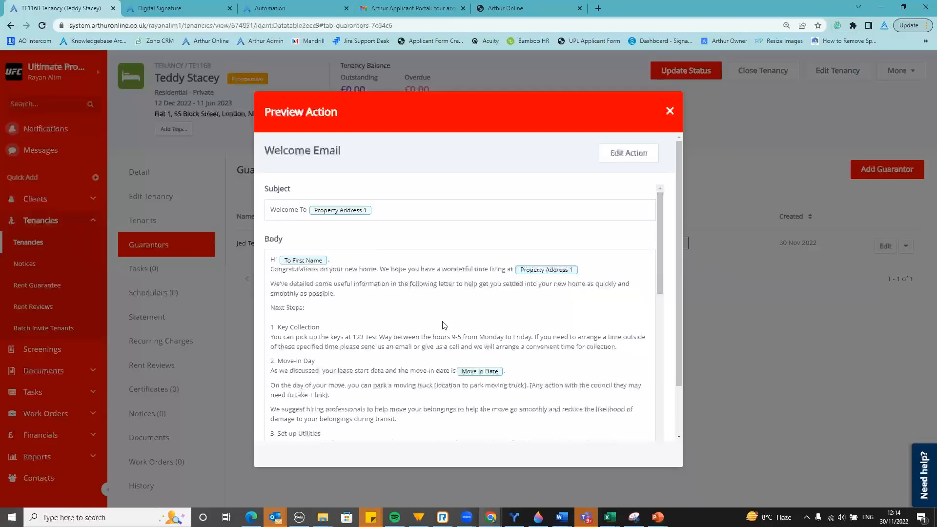
scroll(444, 325, "down", 1)
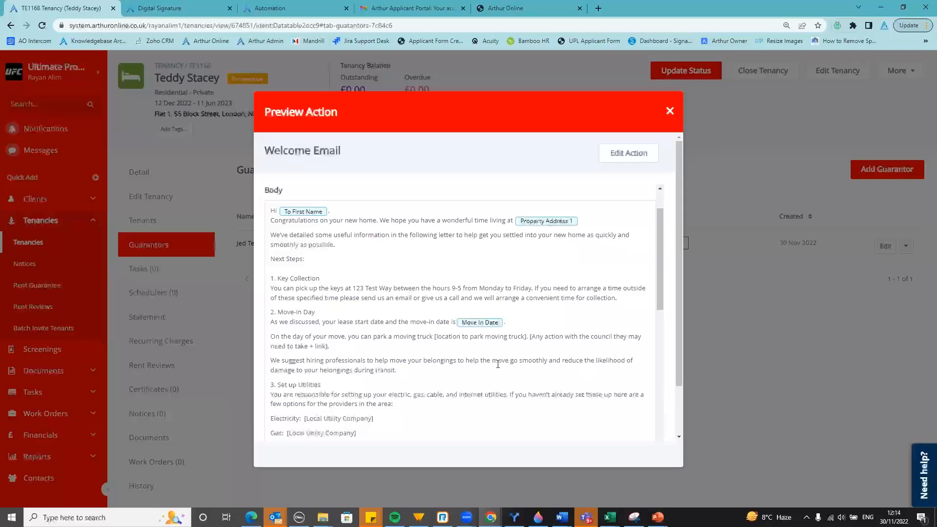
scroll(497, 364, "down", 5)
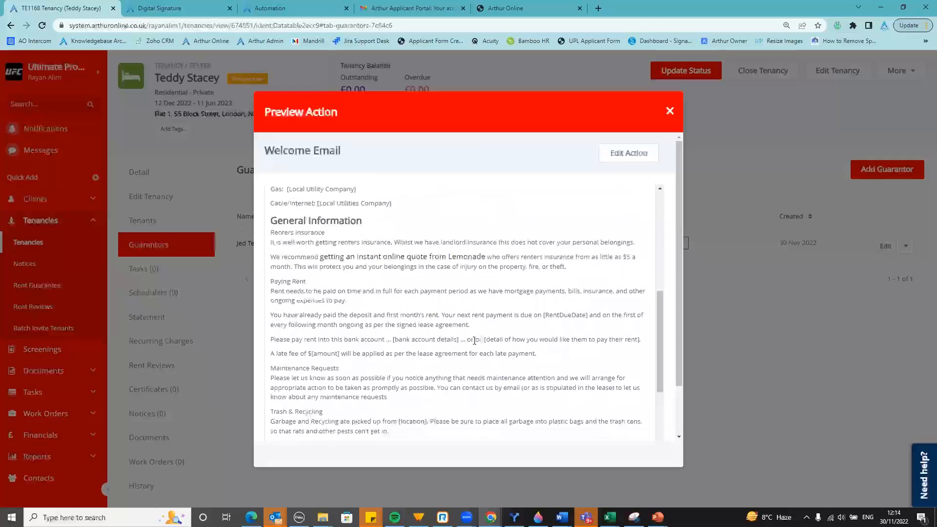
scroll(474, 340, "down", 2)
left_click(669, 110)
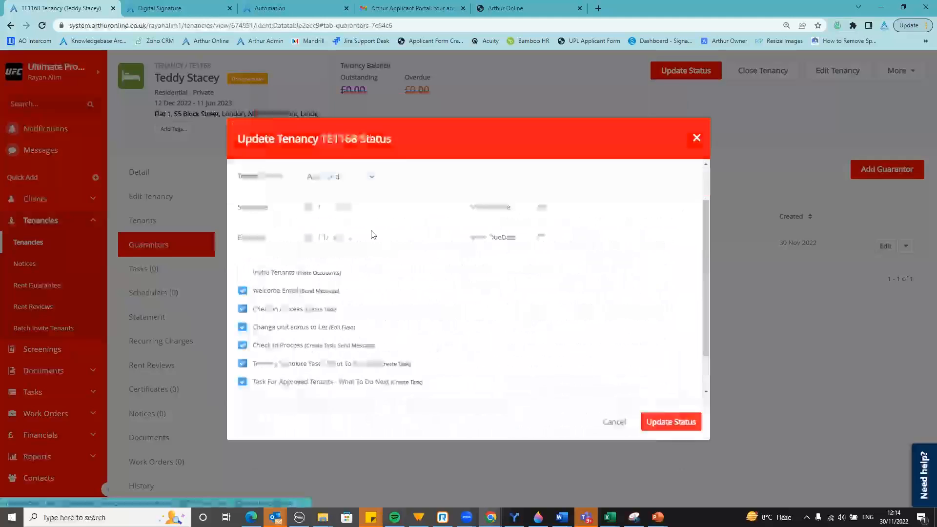
Untick all six follow-up emails and tasks, then apply the Approved status to TE1168
left_click(243, 291)
left_click(242, 309)
left_click(242, 327)
left_click(242, 346)
left_click(243, 364)
left_click(242, 382)
left_click(673, 423)
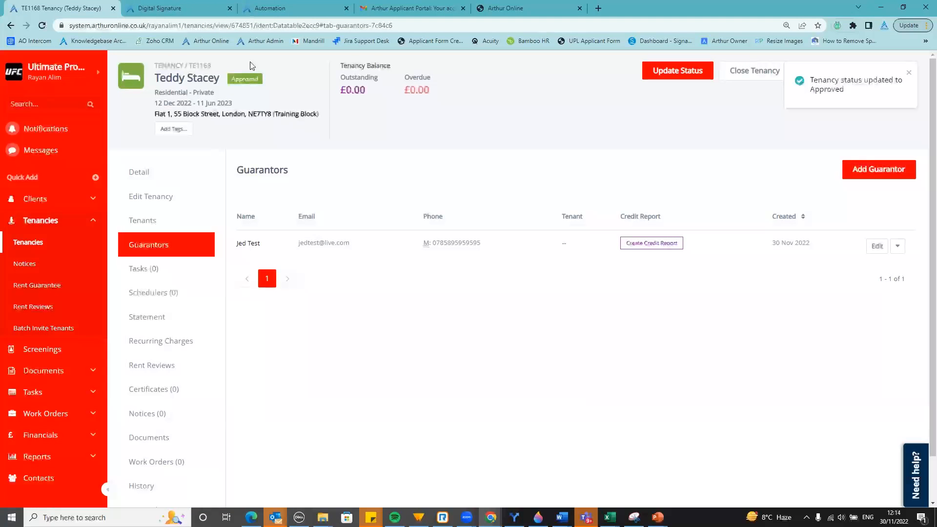
left_click_drag(157, 104, 174, 105)
left_click(181, 105)
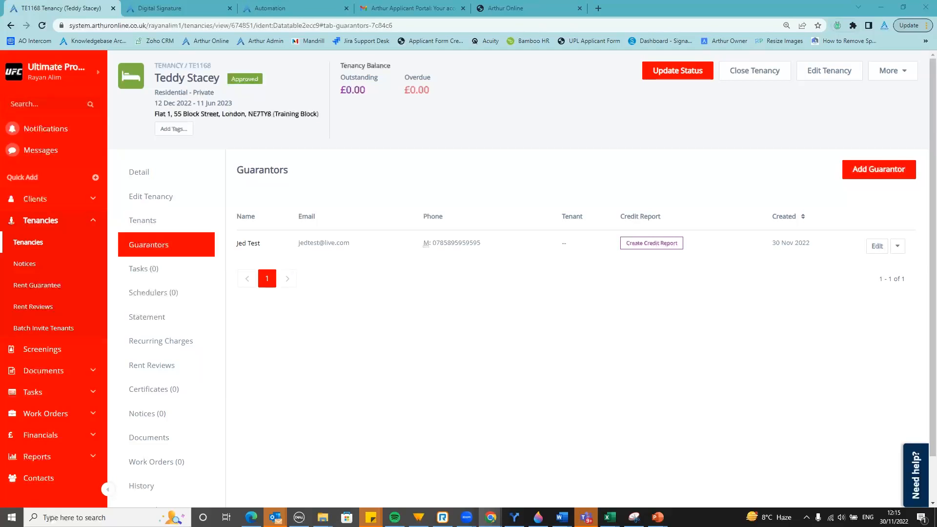
Open the Concluded applicant record linked to TE1168 and view its empty Messages tab
scroll(73, 229, "up", 1)
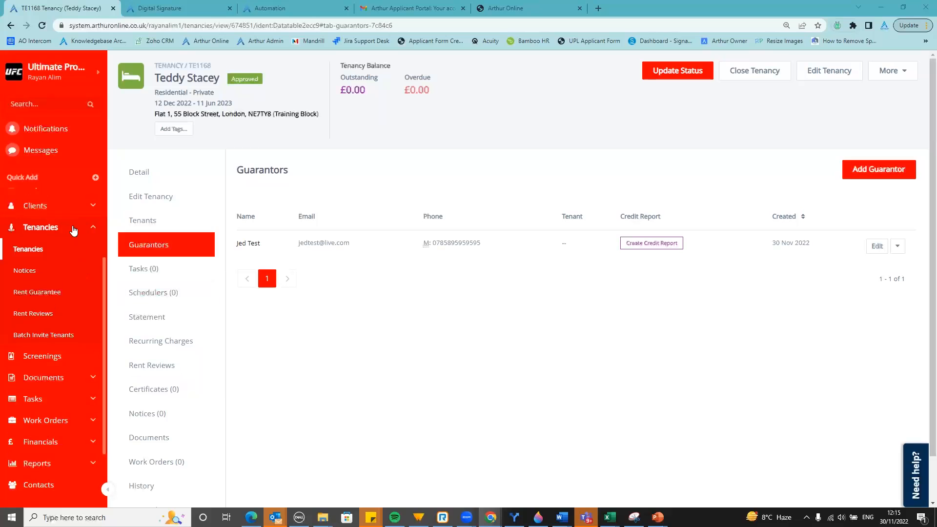
scroll(76, 234, "up", 3)
left_click(88, 297)
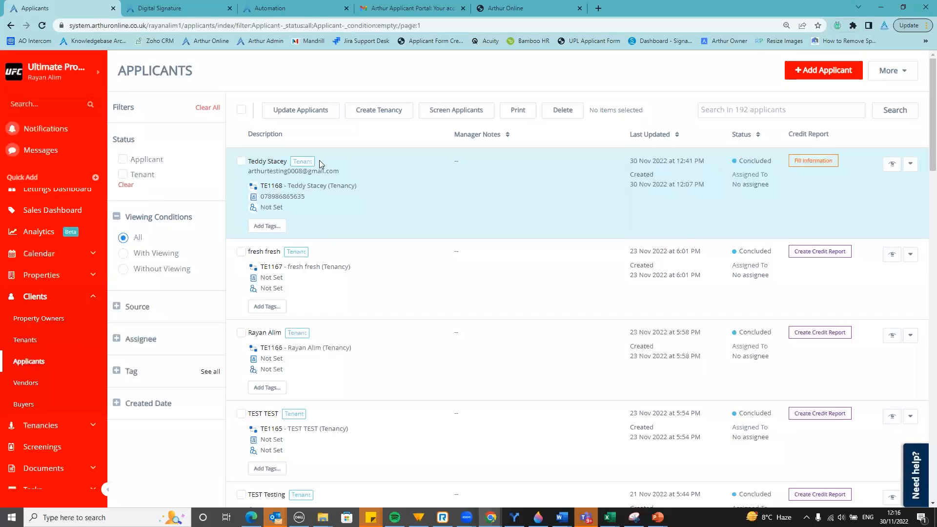
left_click(275, 165)
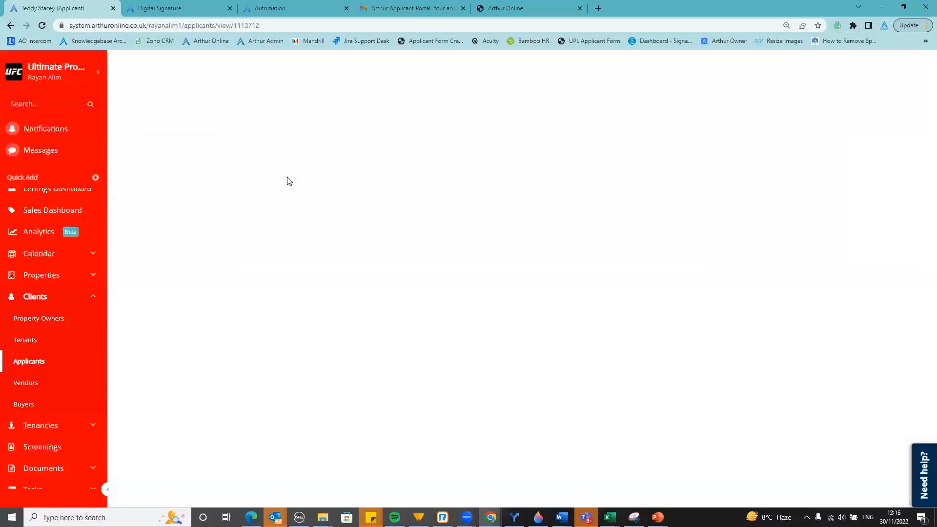
left_click(153, 275)
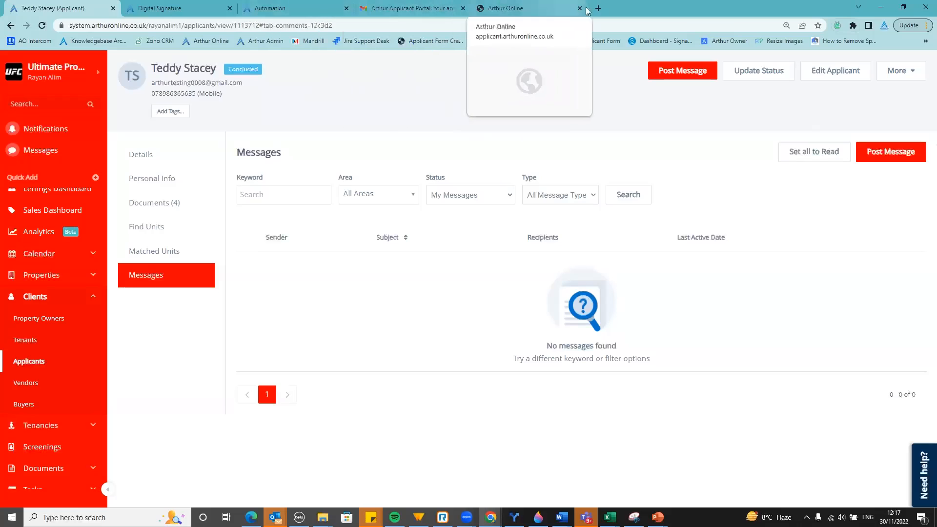
In a new browser tab, load the portal's tenant application form by replacing 'applicantform12345' with 'tenant' in the URL
key("ctrl+t")
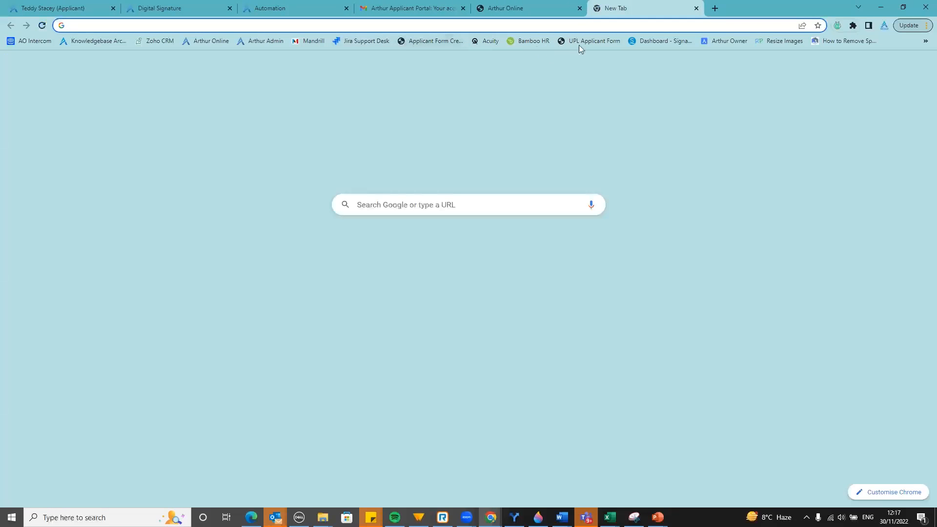
left_click(581, 41)
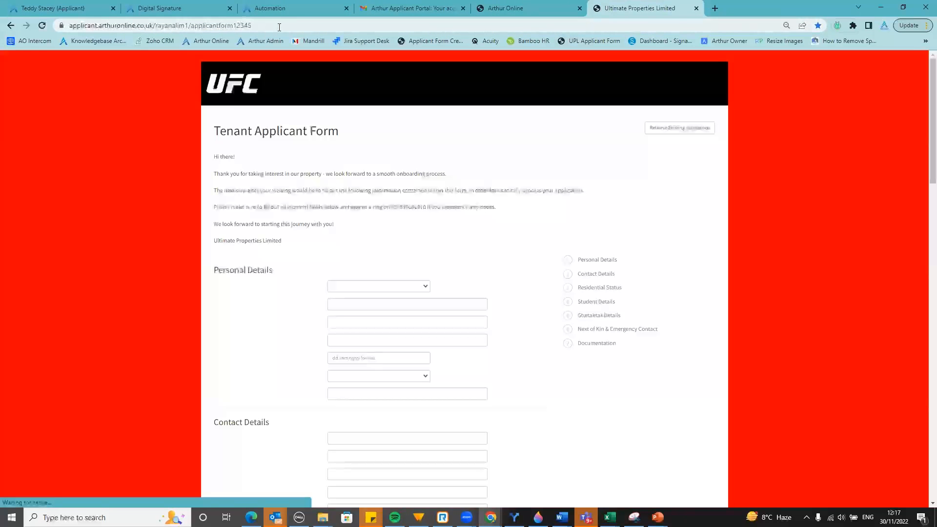
left_click(279, 27)
double_click(282, 27)
type("ttps://")
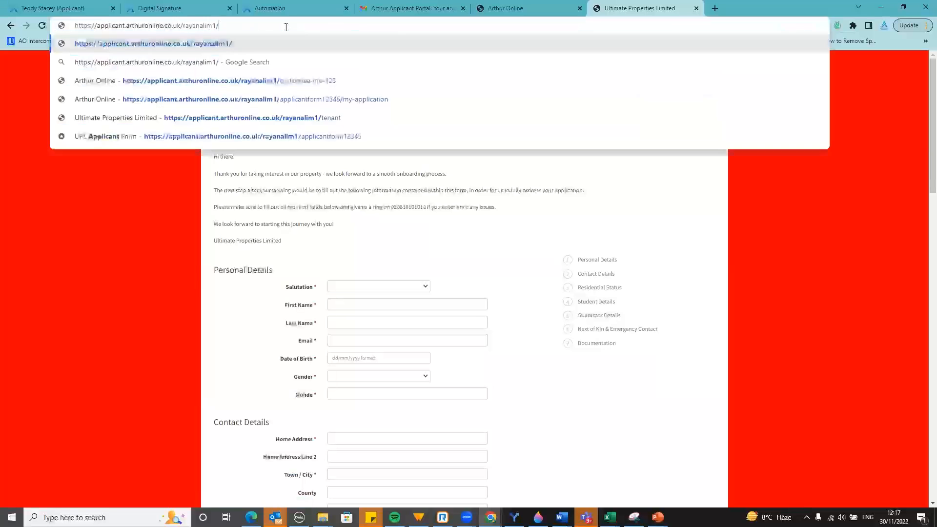
type("enant")
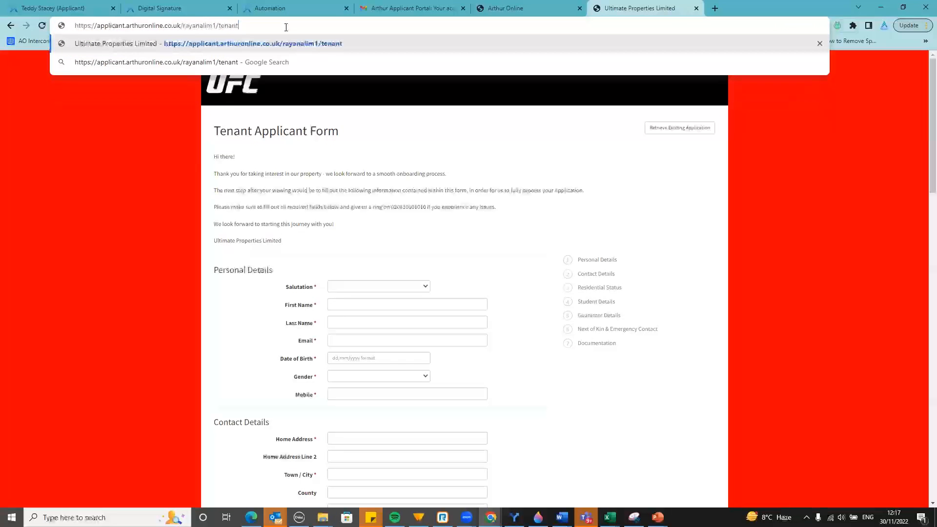
key("Return")
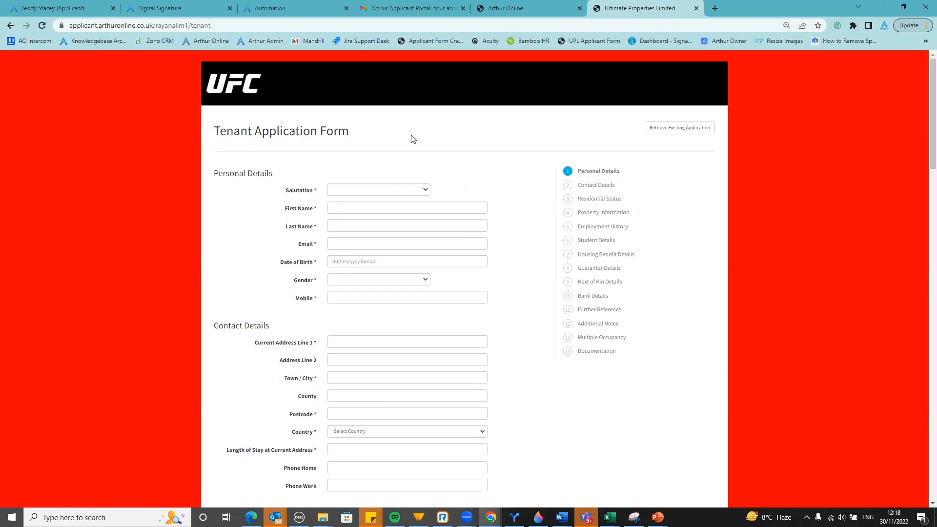
Switch Property Specific Requirements to Yes, then back to No
scroll(432, 181, "down", 1)
scroll(432, 181, "down", 5)
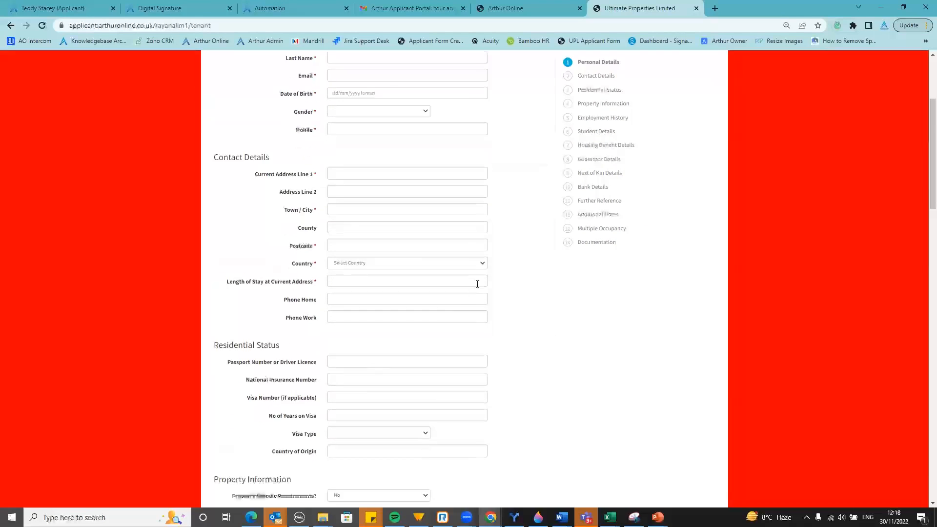
scroll(509, 304, "down", 2)
left_click(393, 276)
left_click(389, 291)
left_click(388, 275)
left_click(386, 284)
Set Employed to Yes to reveal the employment fields, then back to No
scroll(386, 293, "down", 1)
left_click(400, 269)
left_click(401, 287)
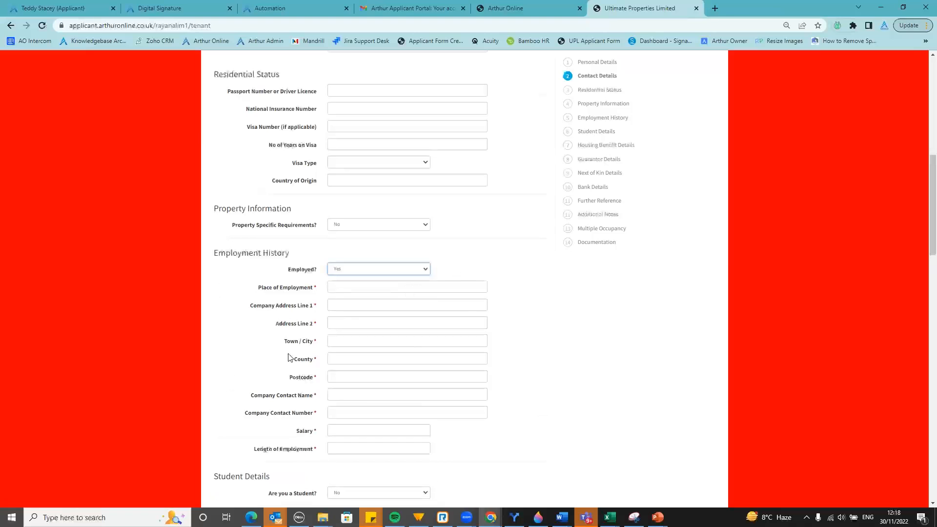
left_click(400, 271)
left_click(395, 285)
left_click(399, 282)
left_click(399, 272)
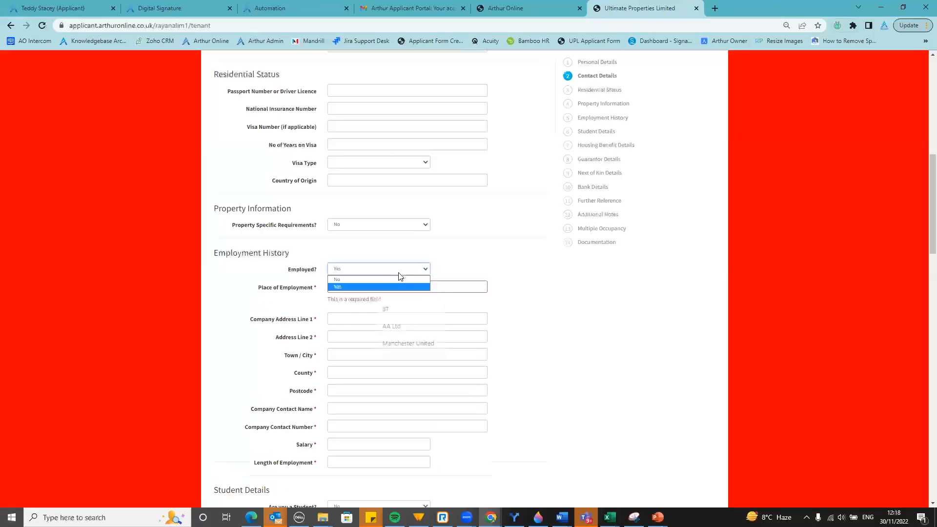
left_click(395, 279)
Scroll down to the Additional Notes, Multiple Occupancy and Documentation sections
scroll(427, 264, "down", 4)
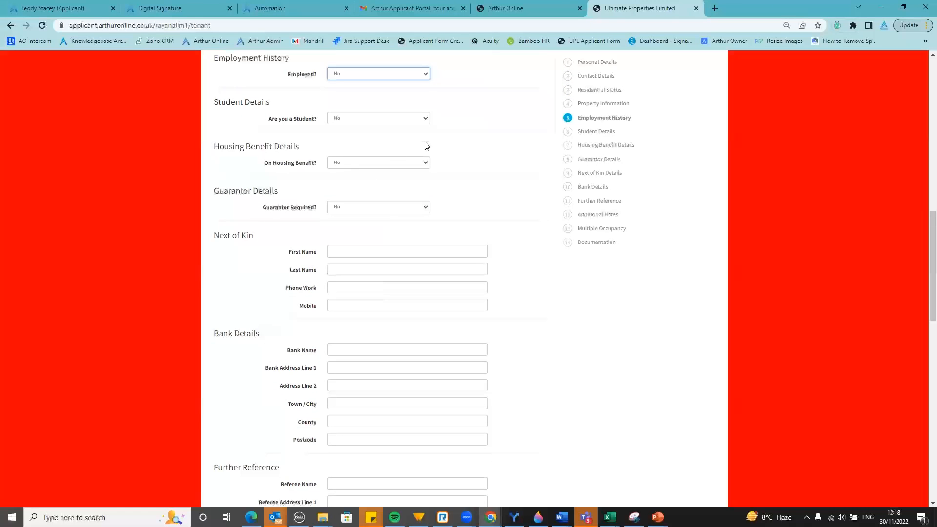
scroll(402, 189, "up", 1)
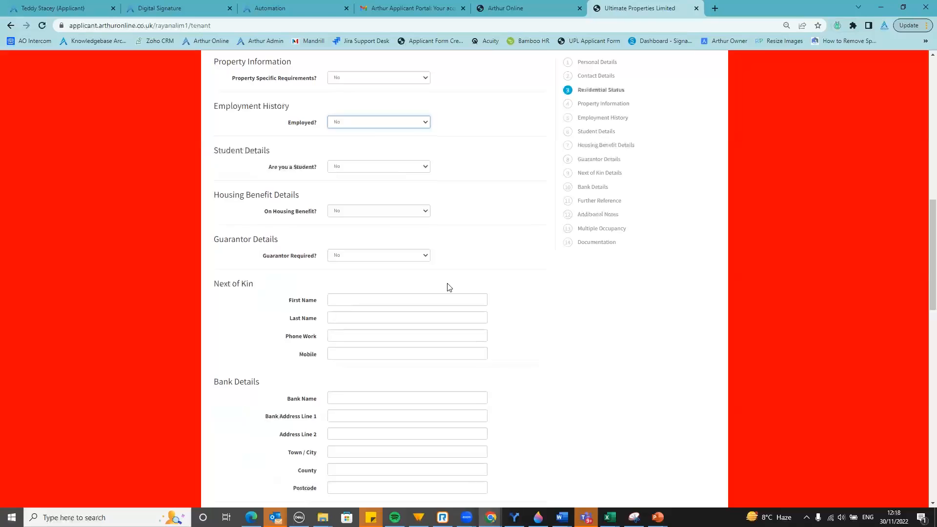
scroll(448, 302, "down", 1)
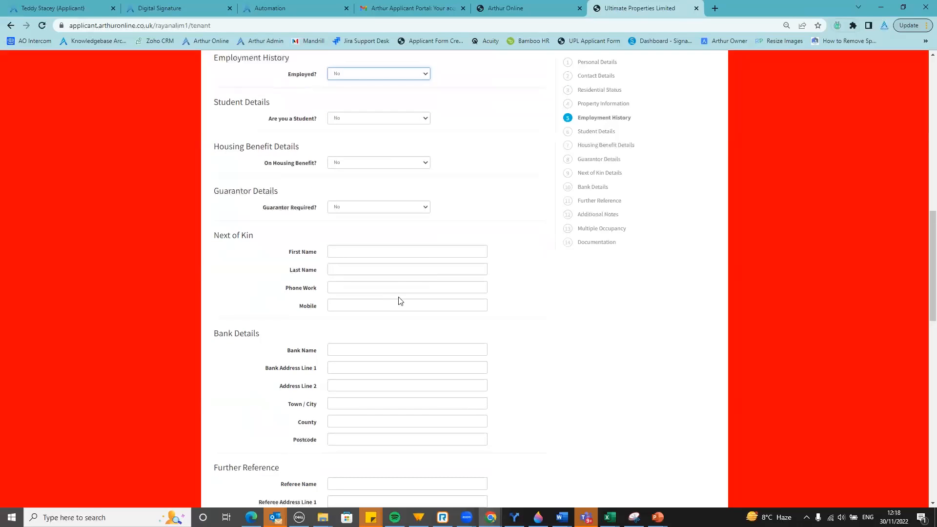
scroll(401, 300, "down", 12)
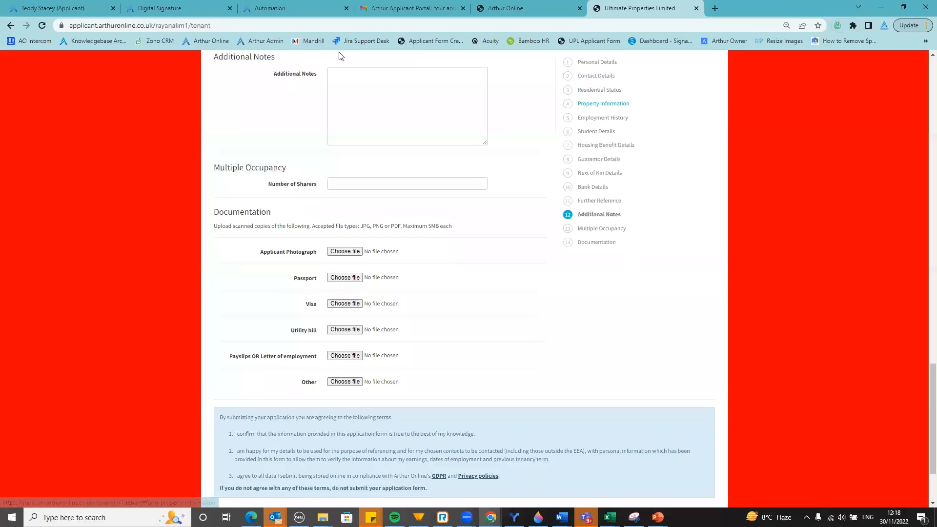
Copy the tenant application form's URL and return to the applicant's Messages tab
left_click(204, 27)
key("ctrl+c")
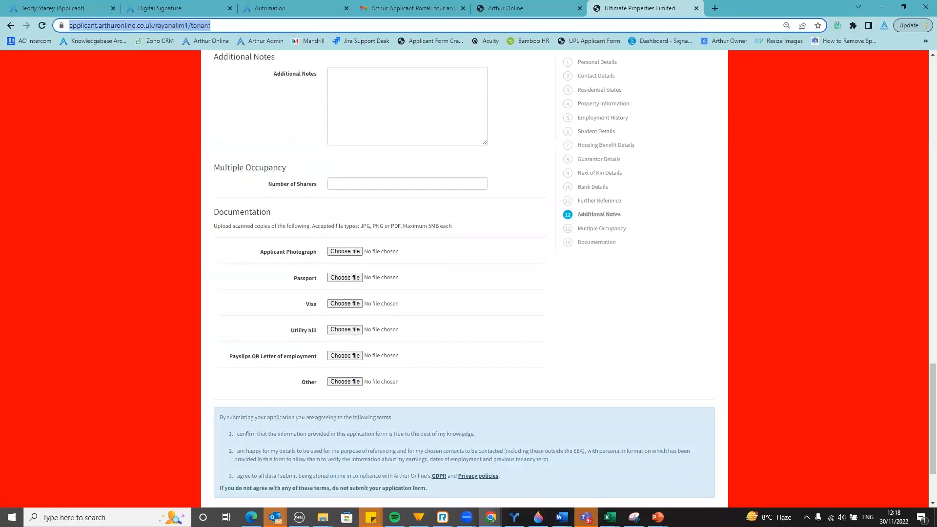
key("alt+Tab")
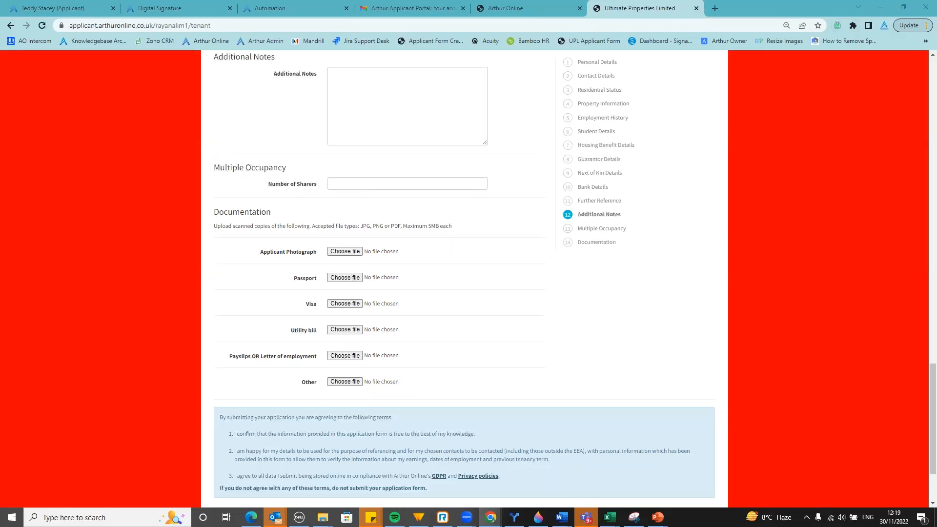
left_click(77, 5)
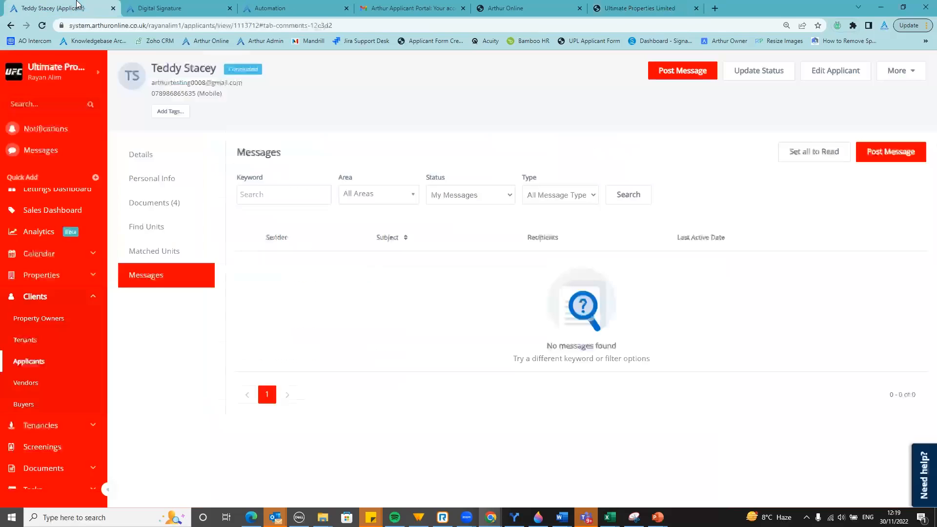
Select the account part of the applicant page URL, then return to the application form's Employment History
left_click(170, 24)
double_click(195, 24)
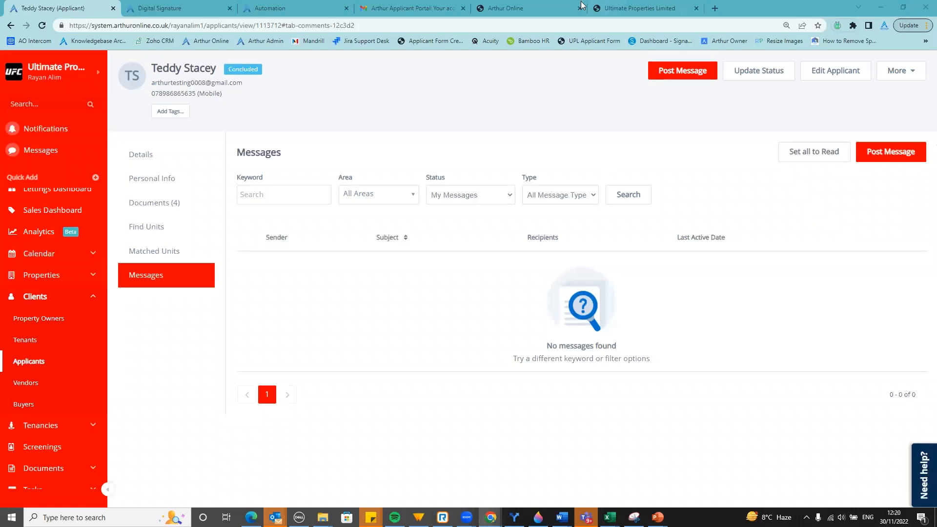
left_click(634, 8)
scroll(523, 299, "up", 15)
scroll(529, 286, "down", 4)
scroll(532, 286, "up", 1)
scroll(533, 286, "up", 2)
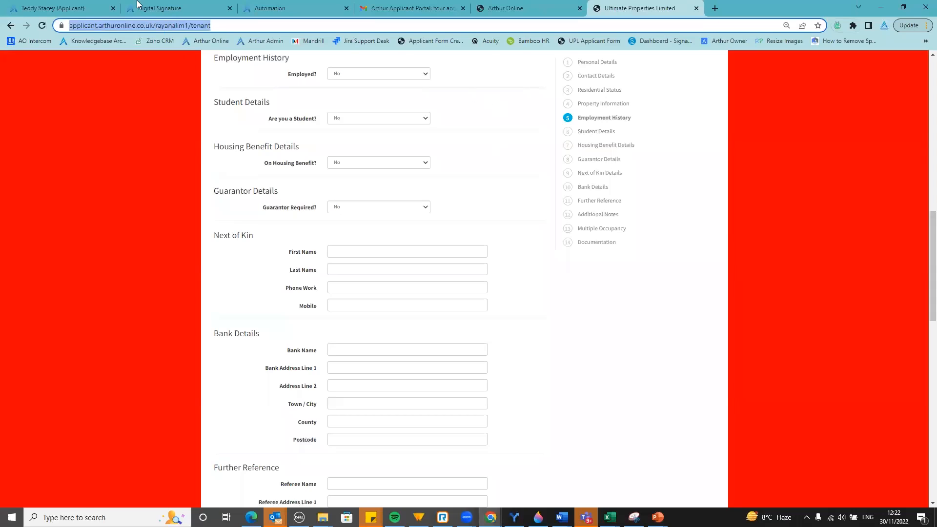
Return to the applicant's tab and show the Tenancies list, with TE1168 Approved at the top
left_click(78, 4)
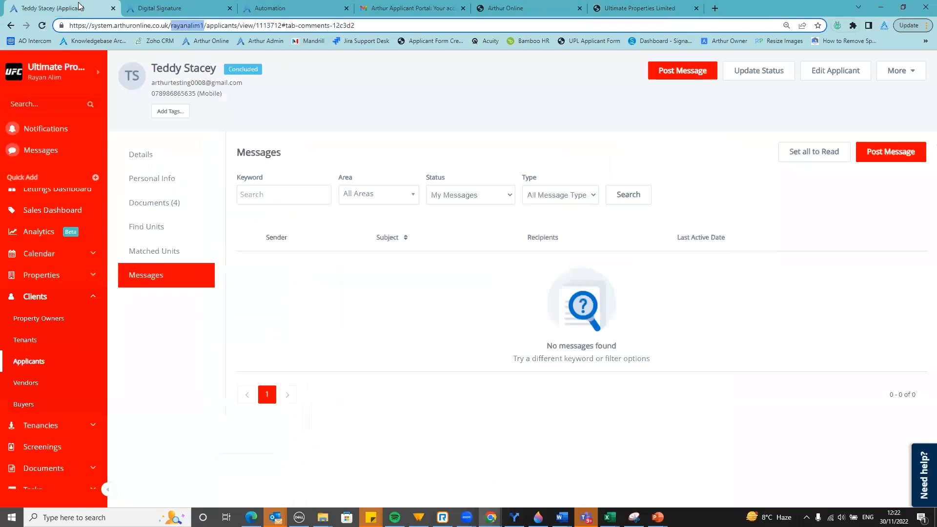
left_click(410, 113)
left_click(66, 431)
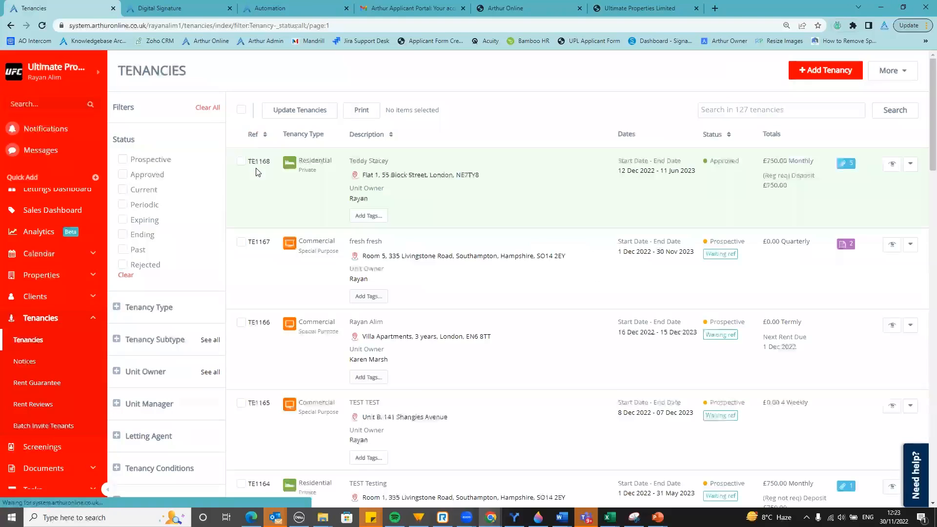
Open TE1168's details, scan the page, and bring up the main tenant's Edit Tenant form
left_click(537, 210)
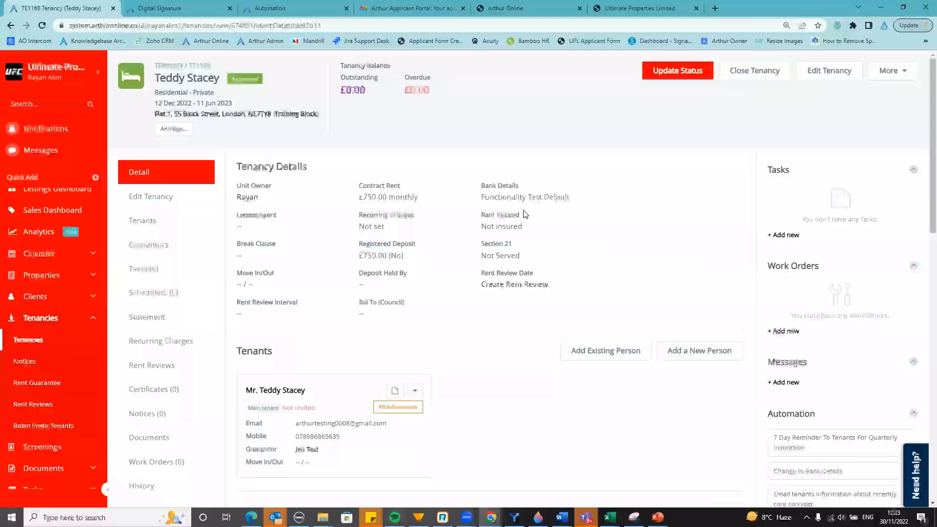
scroll(530, 218, "down", 5)
scroll(527, 221, "down", 6)
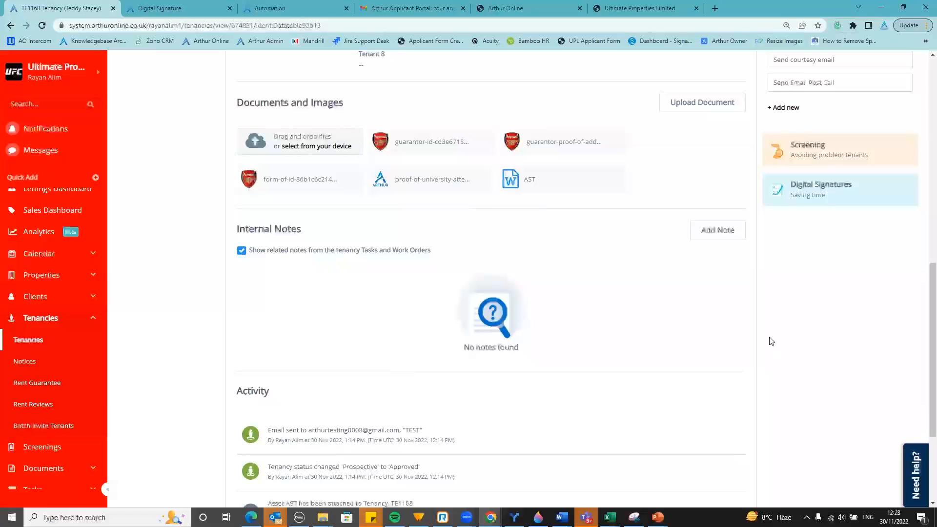
scroll(769, 339, "up", 7)
scroll(771, 341, "up", 4)
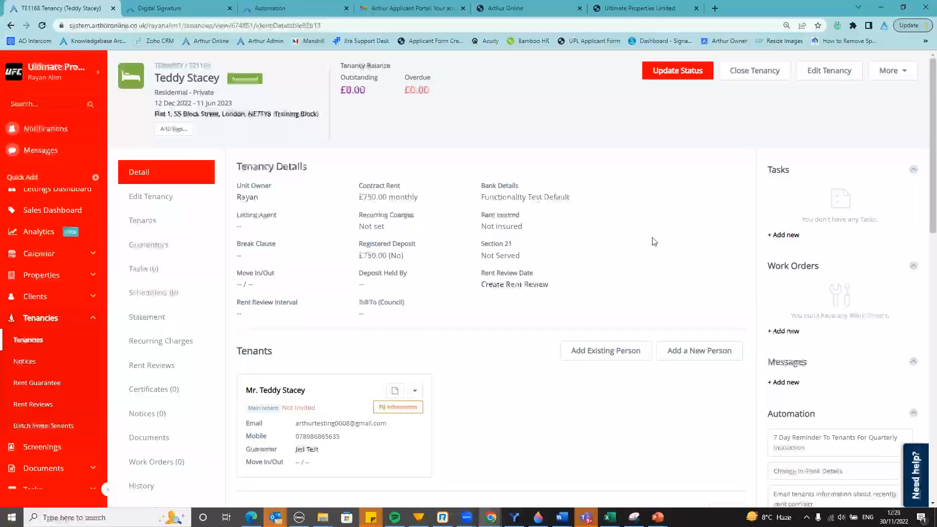
left_click(415, 397)
left_click(396, 418)
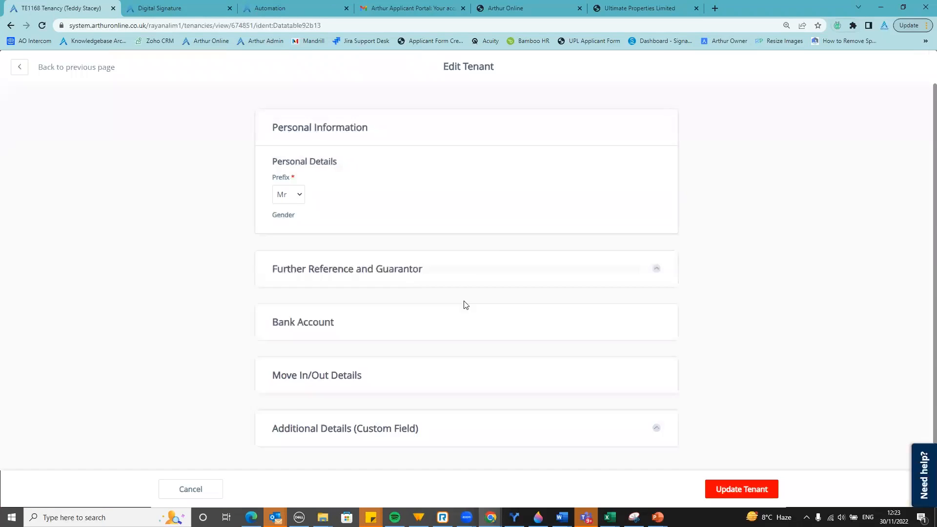
scroll(582, 313, "down", 4)
scroll(583, 319, "down", 6)
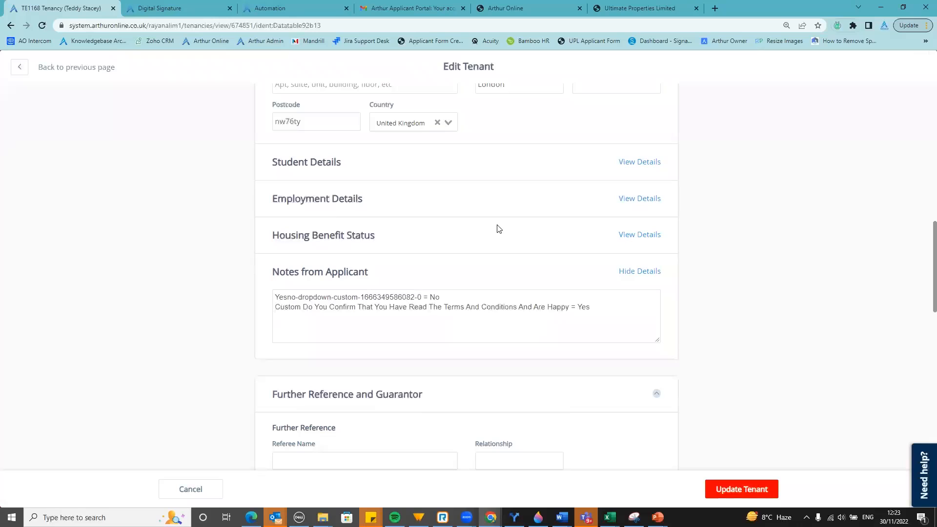
left_click(25, 73)
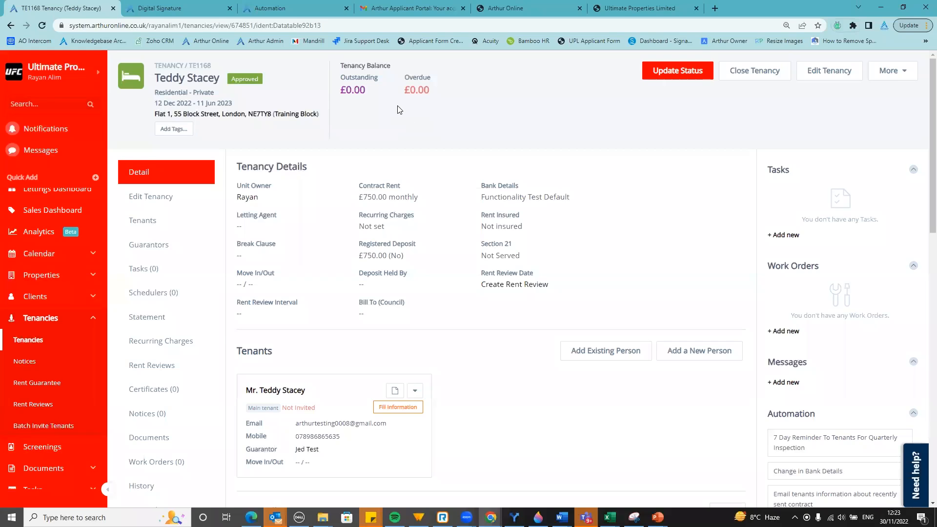
scroll(391, 181, "down", 5)
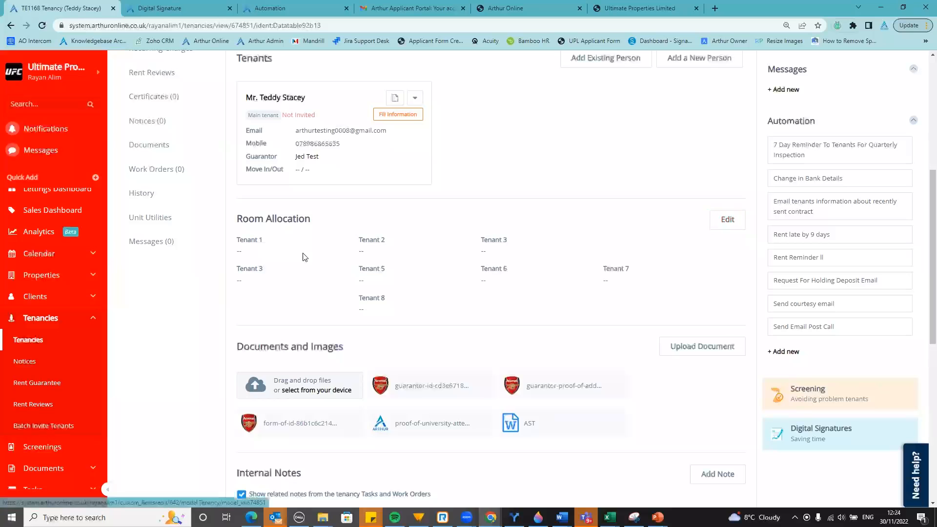
scroll(322, 262, "up", 2)
scroll(334, 265, "up", 2)
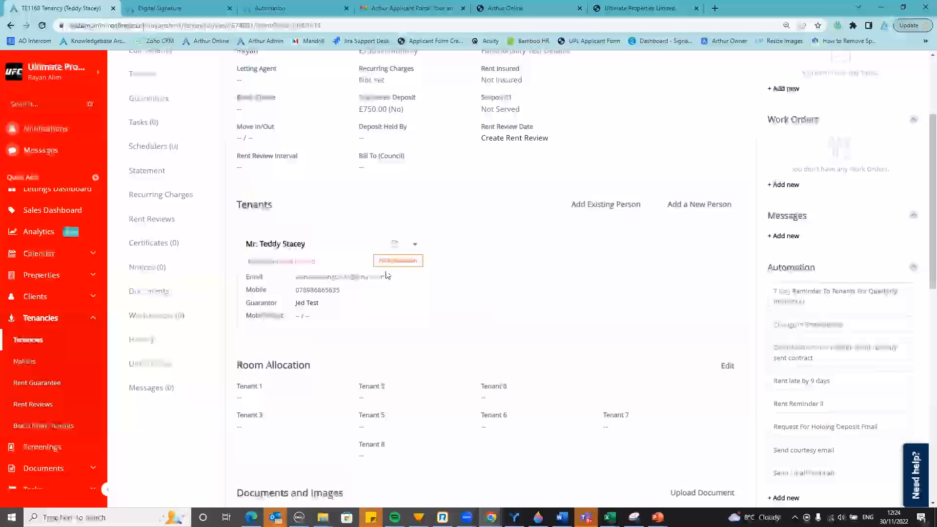
scroll(579, 283, "down", 2)
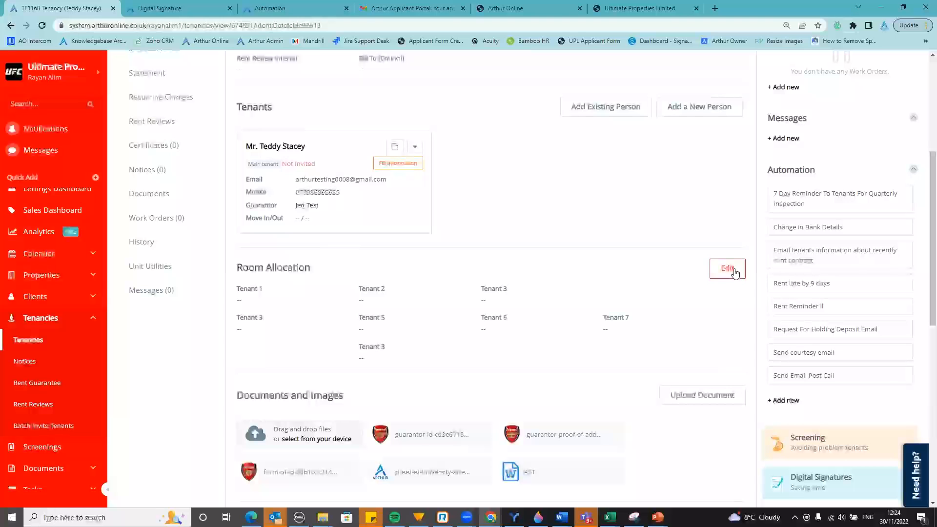
left_click(725, 271)
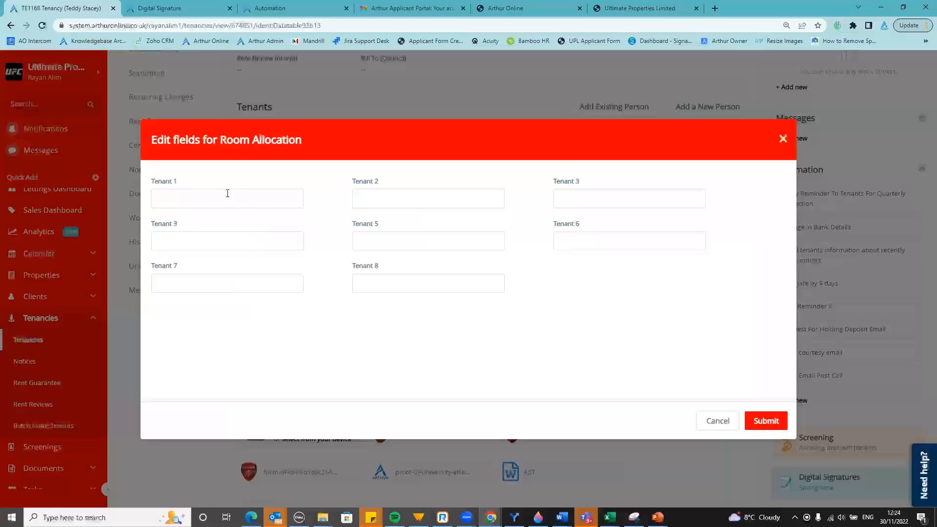
left_click(207, 203)
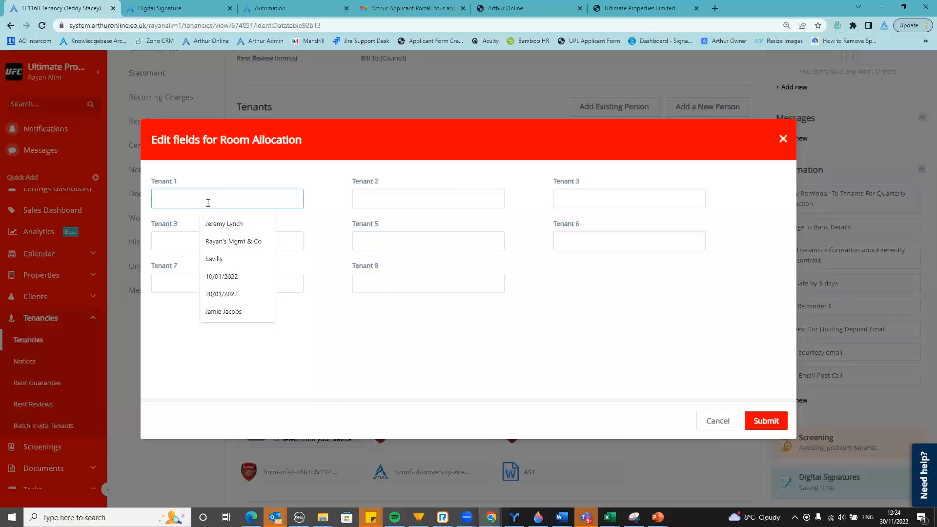
left_click(452, 310)
left_click(834, 322)
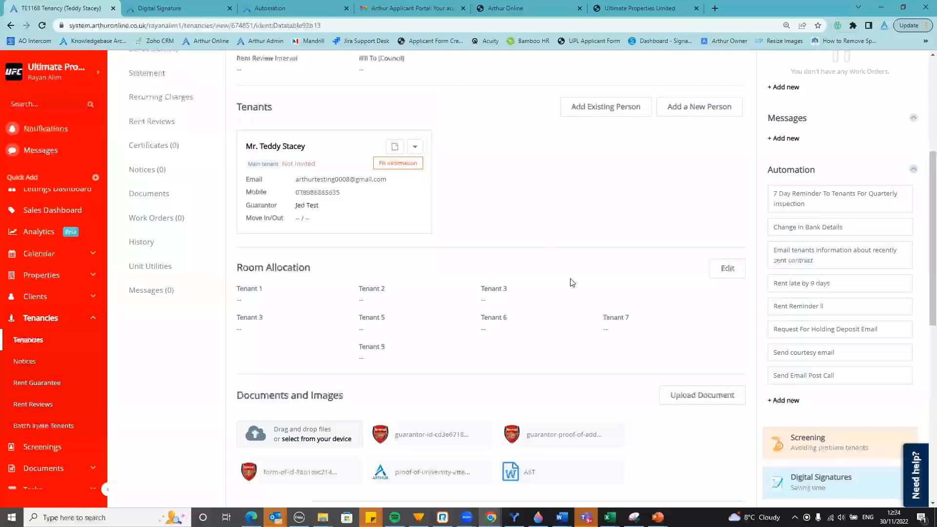
scroll(581, 302, "up", 5)
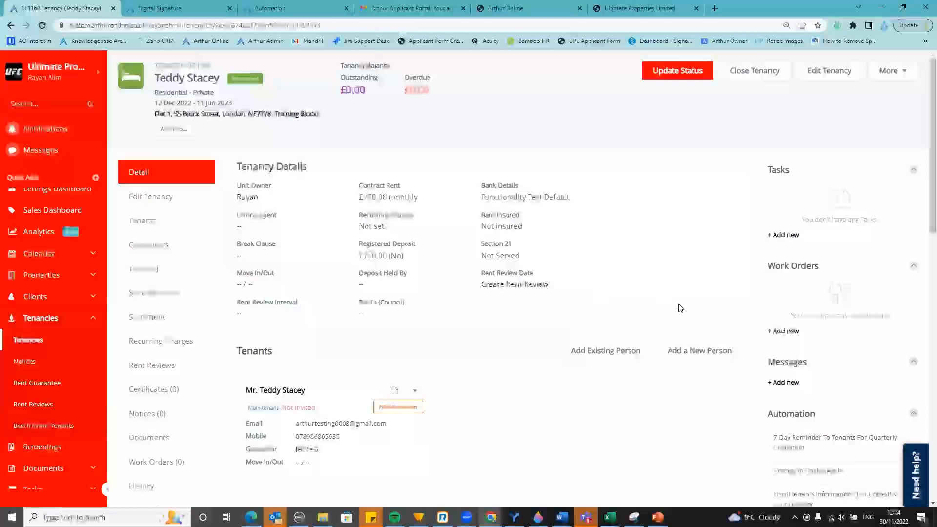
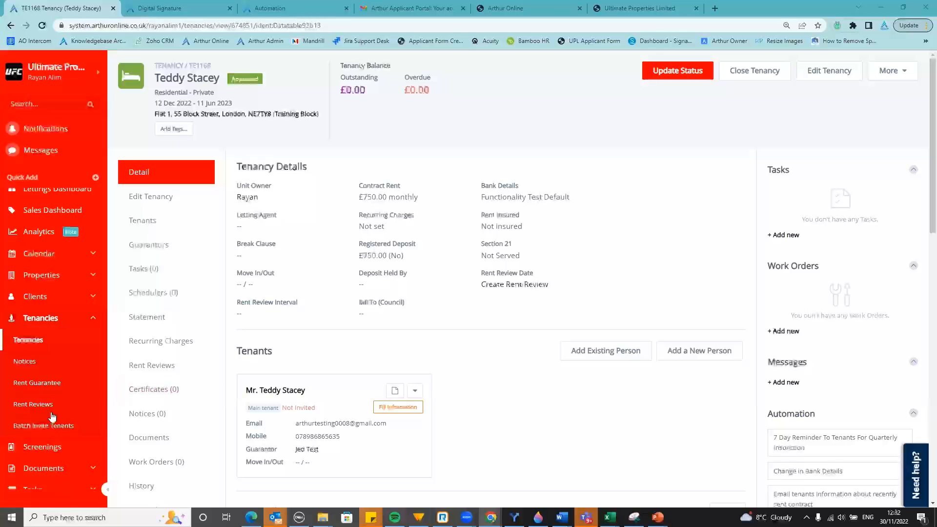
Review the Pre-Tenancy Process subtask template, then close the templates list
scroll(53, 417, "down", 3)
left_click(92, 348)
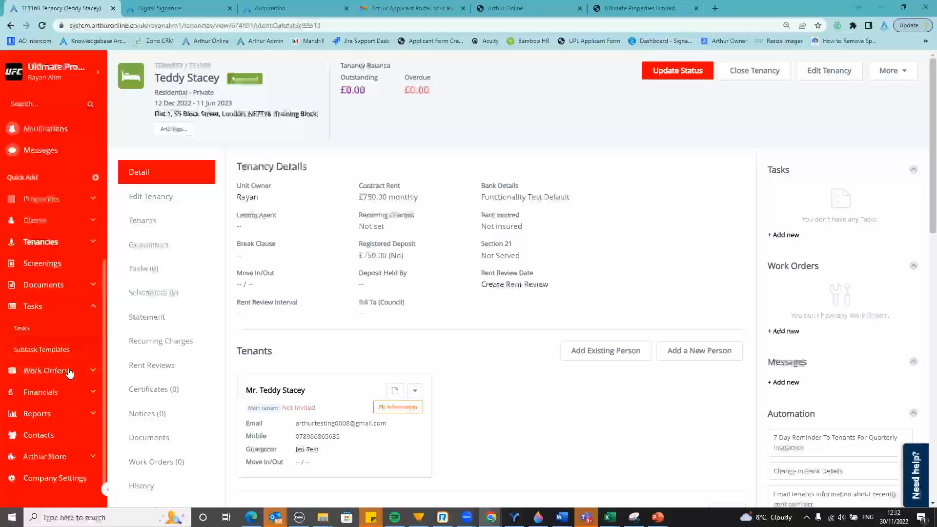
left_click(28, 349)
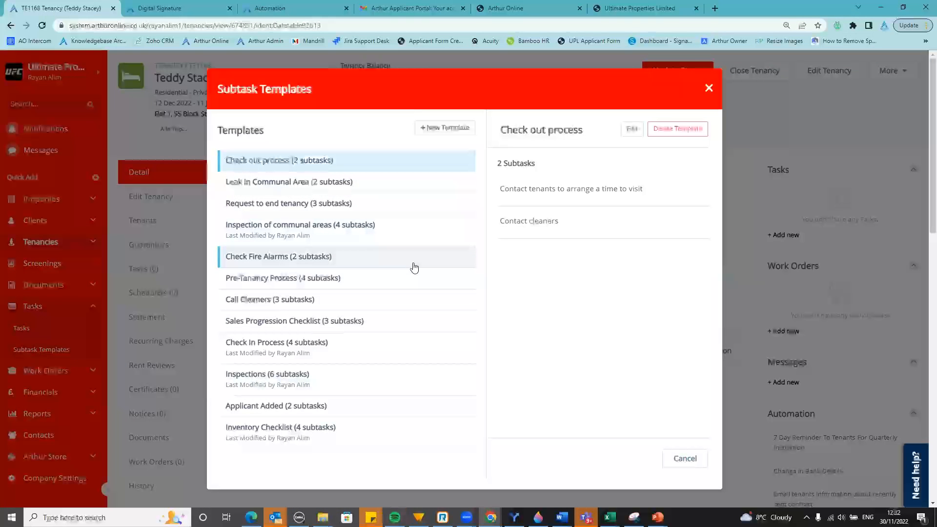
scroll(411, 264, "down", 3)
scroll(409, 272, "down", 3)
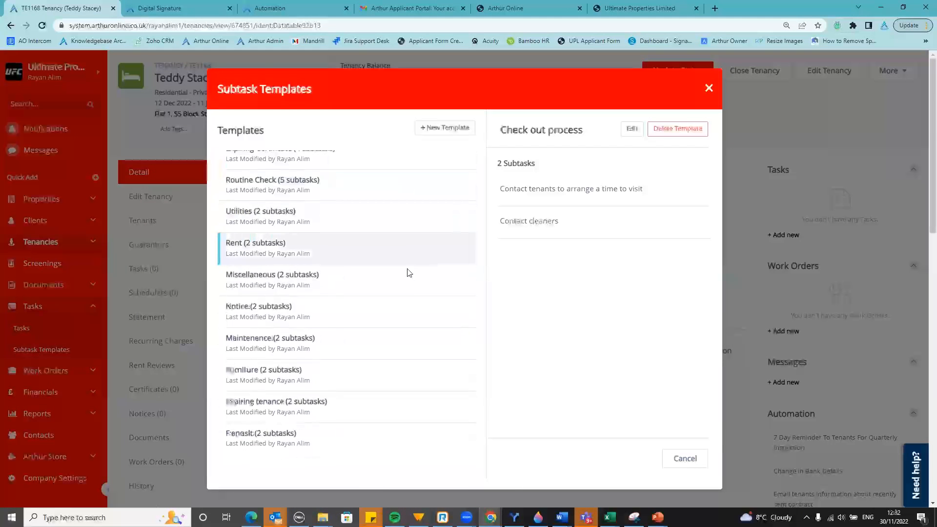
scroll(407, 325, "up", 6)
scroll(412, 322, "up", 1)
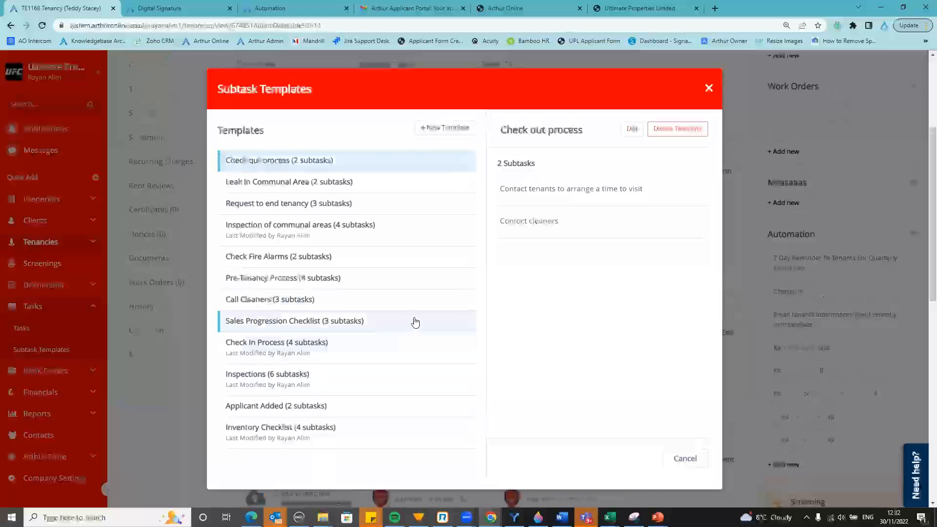
left_click(371, 284)
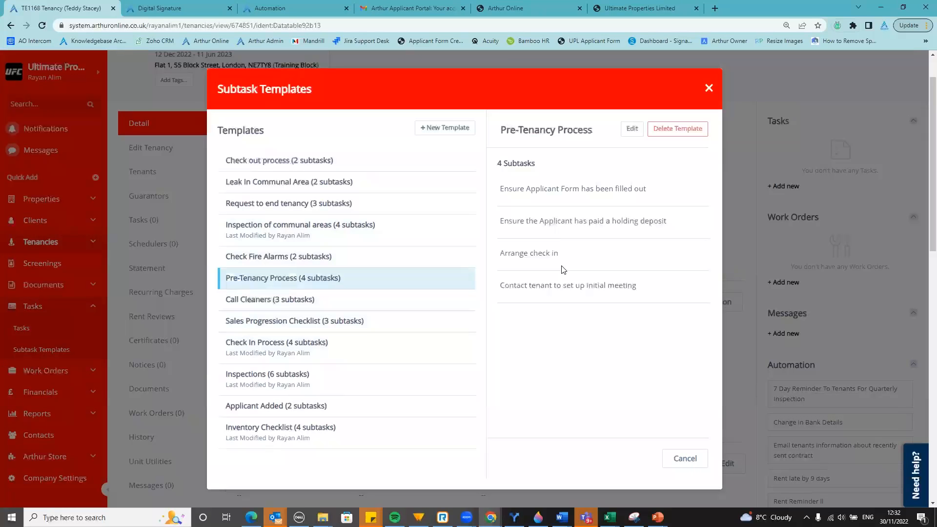
left_click(758, 272)
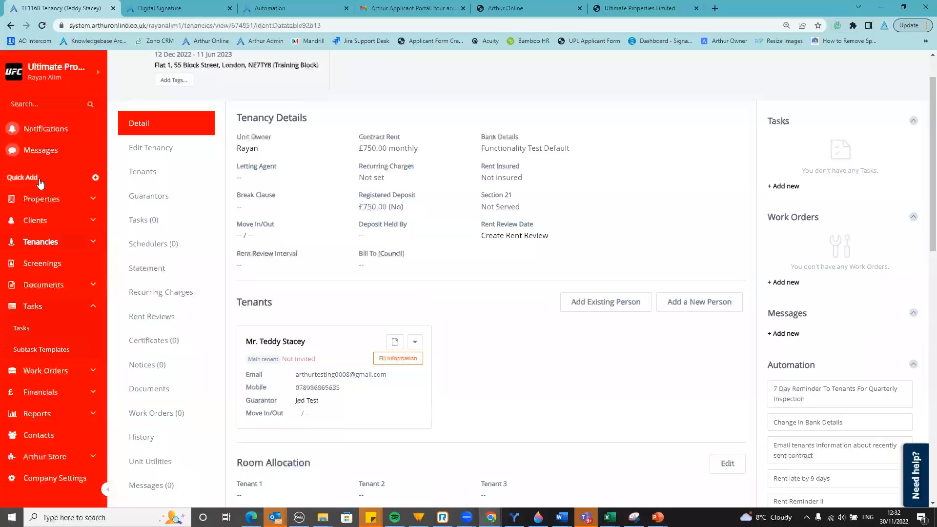
Open a new Add New Tenancy form from Quick Add in a separate tab
left_click(40, 182)
right_click(142, 228)
left_click(160, 235)
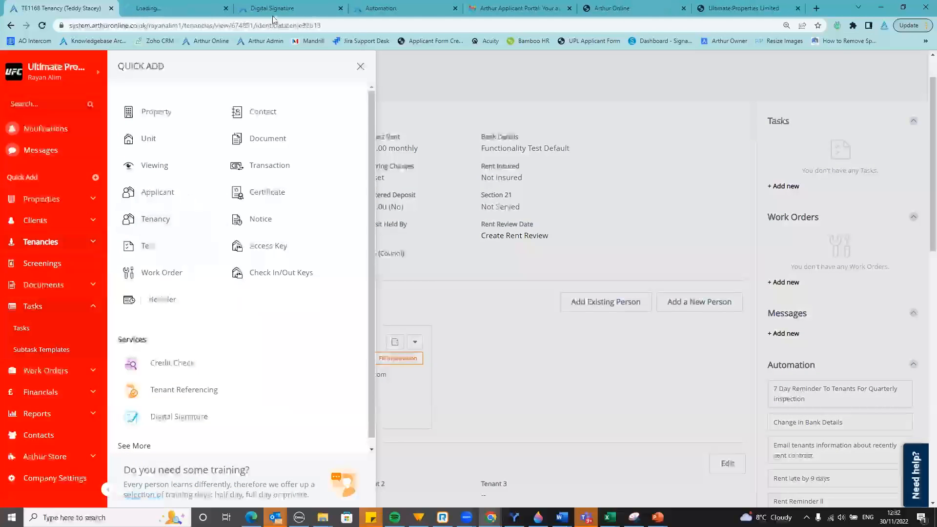
left_click(199, 9)
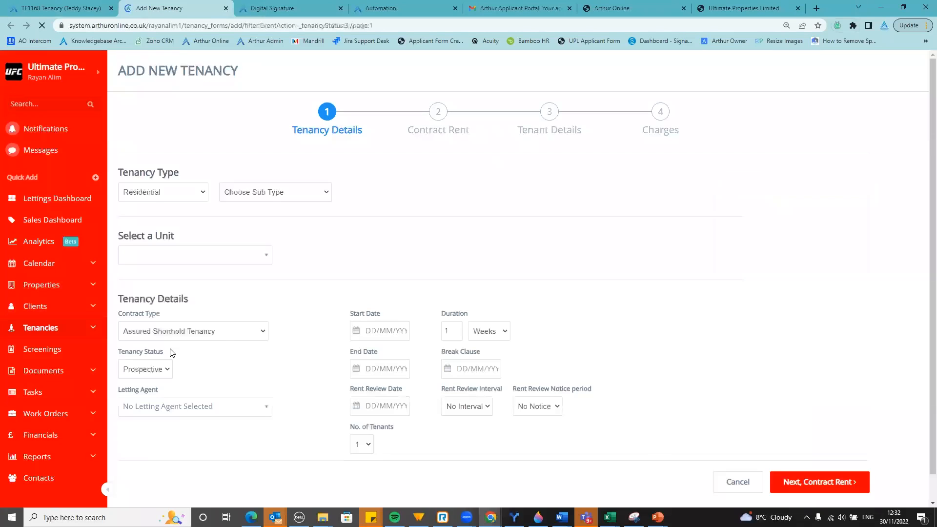
Delete the default registered deposit, rent and management fee charges
left_click(659, 113)
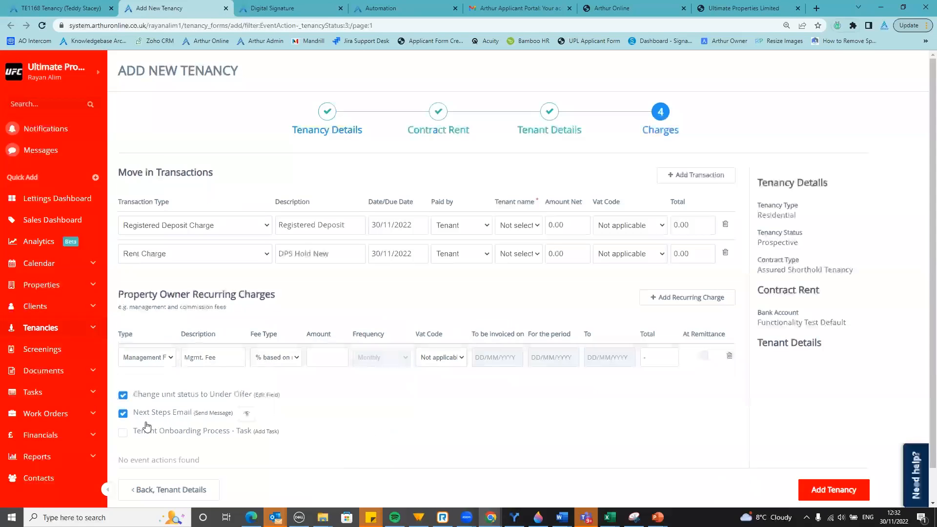
left_click(725, 225)
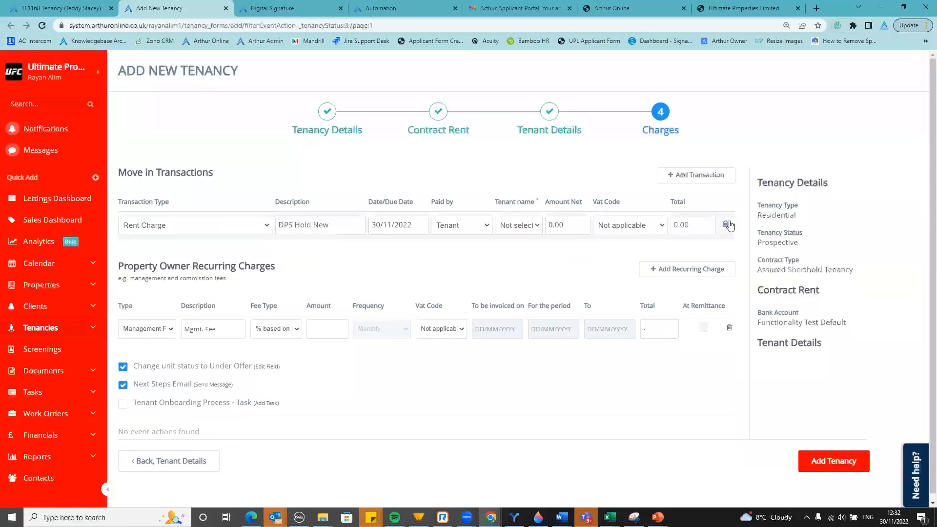
left_click(725, 225)
left_click(729, 306)
Fill Tenant #1 from a saved contact and correct the tenant's email address
left_click(537, 120)
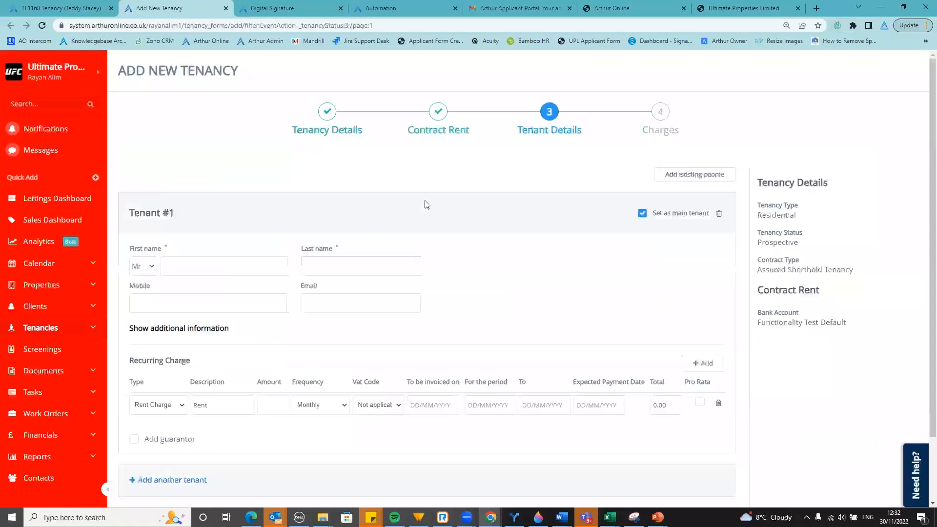
left_click(247, 266)
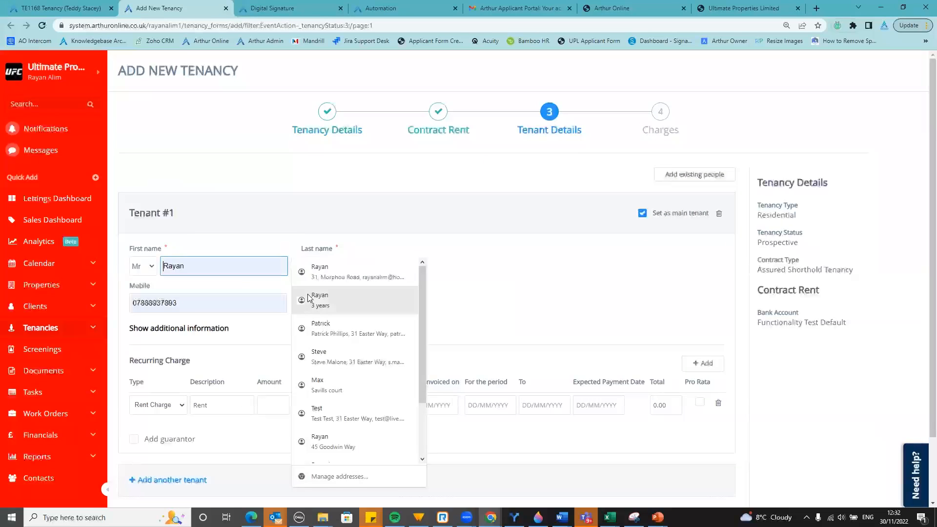
left_click(308, 294)
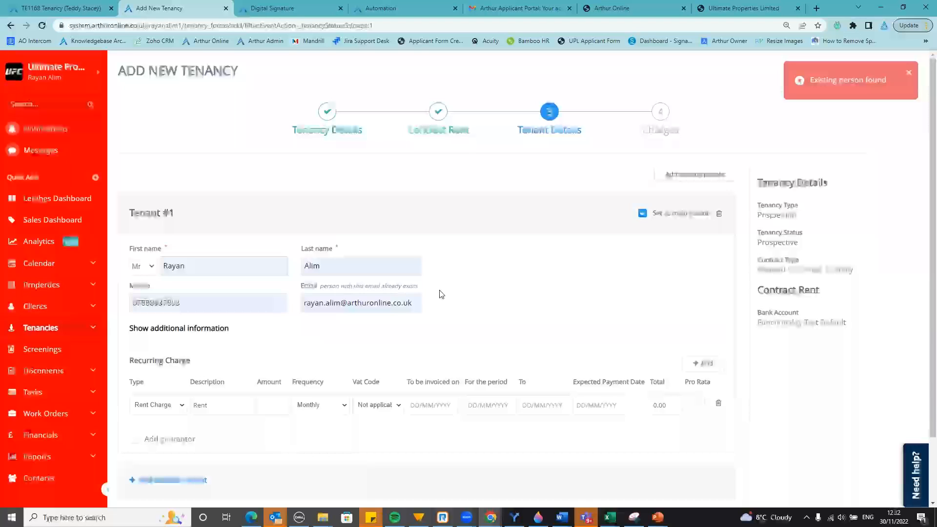
left_click(411, 307)
key("BackSpace")
key("BackSpace")
key("BackSpace")
type("m")
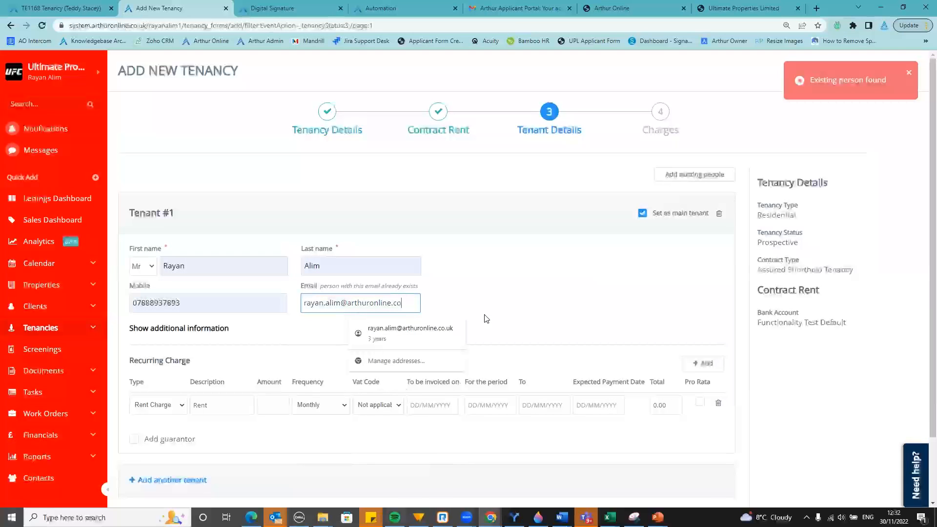
Remove the tenant's recurring rent charge and set the contract rent frequency to Quarterly
left_click(719, 405)
left_click(456, 129)
left_click(161, 266)
Set the tenancy start date to 1 December 2022 with a one-year duration
left_click(331, 140)
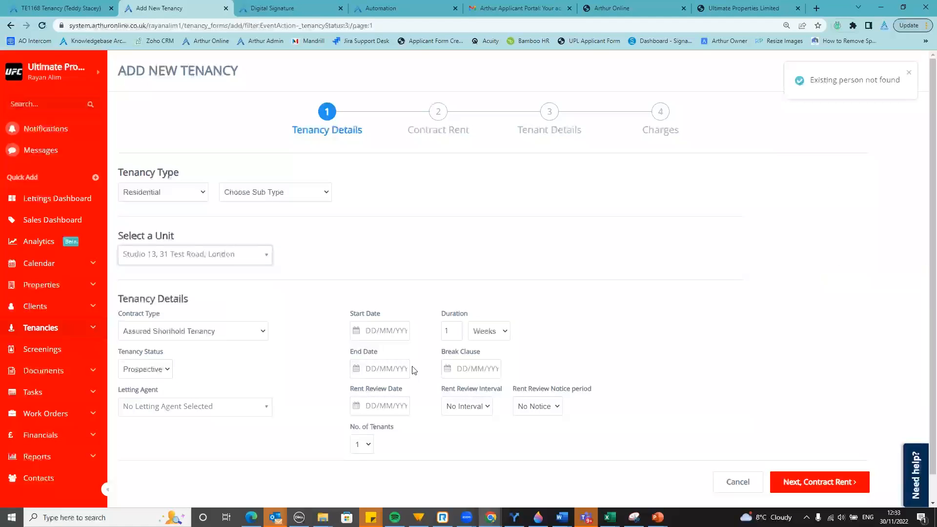
left_click(383, 330)
left_click(463, 355)
left_click(426, 391)
left_click(488, 335)
left_click(487, 366)
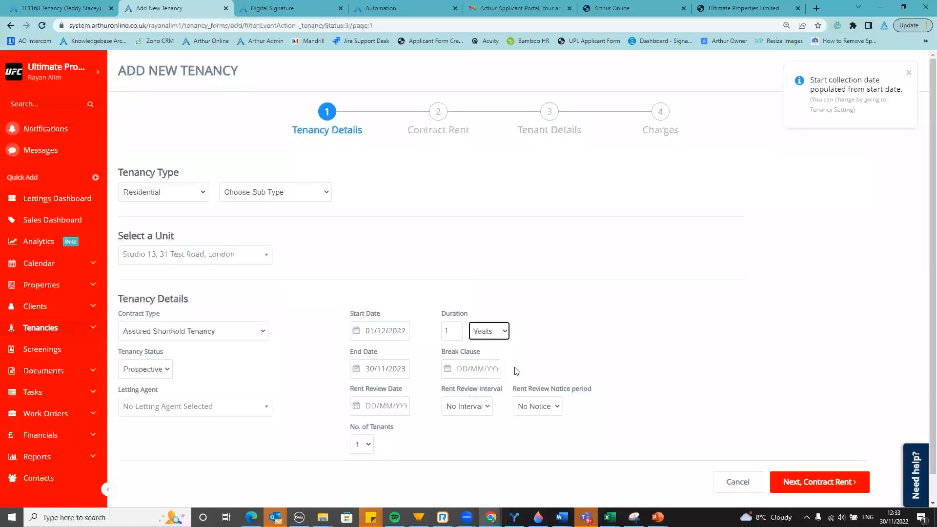
left_click(666, 119)
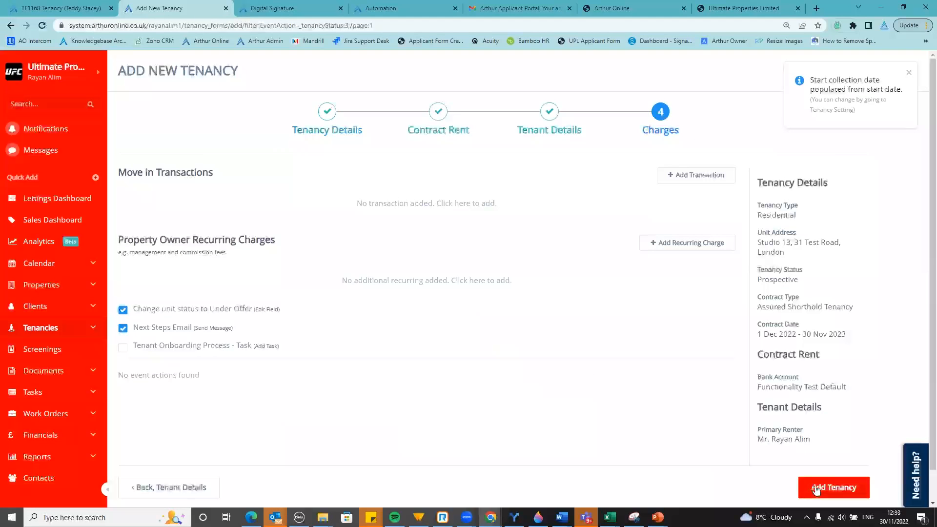
Enable only the Tenant Onboarding Process action, untick the others, and create the tenancy
left_click(124, 346)
left_click(124, 328)
left_click(126, 312)
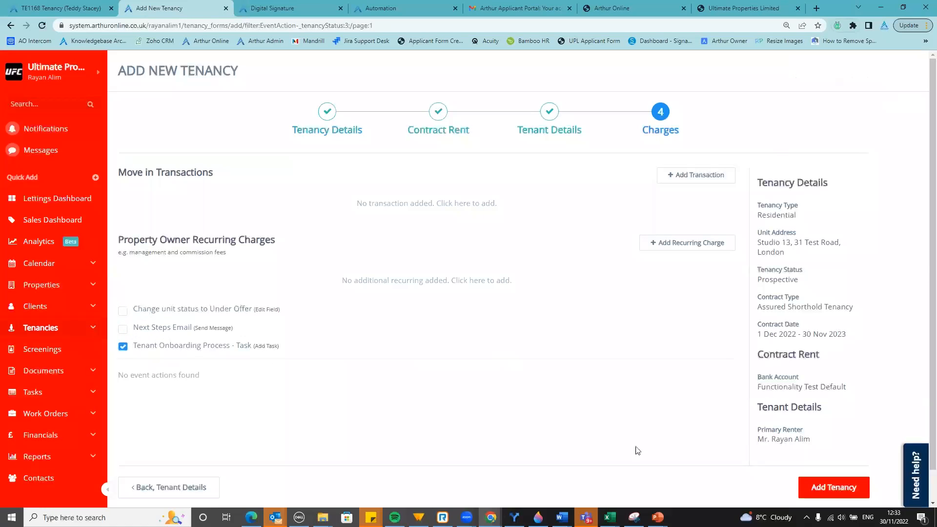
left_click(820, 485)
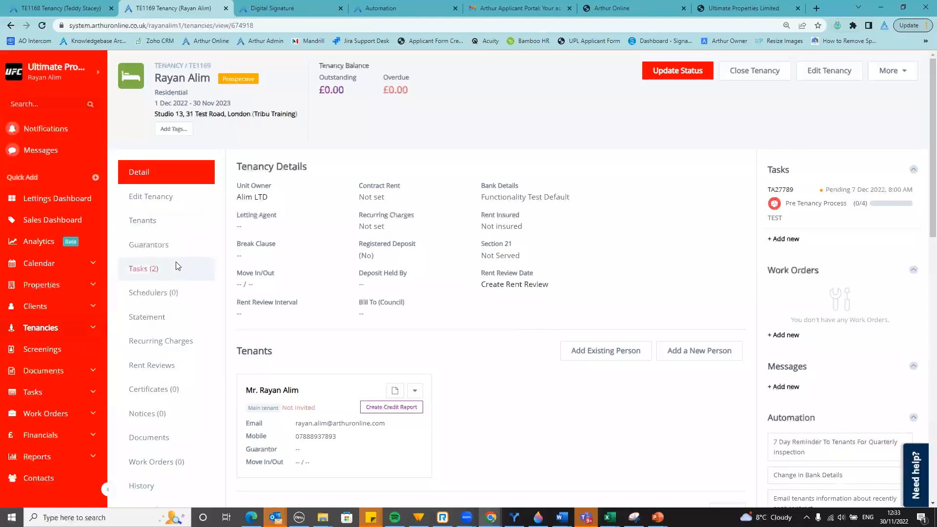
Open task TA27789 and tick the applicant form, holding deposit, check-in and initial meeting subtasks
left_click(161, 267)
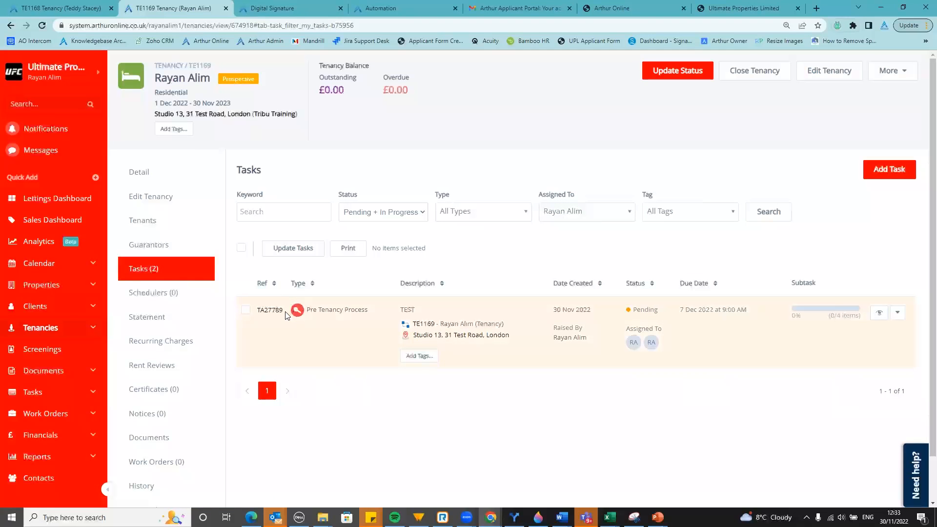
left_click(270, 310)
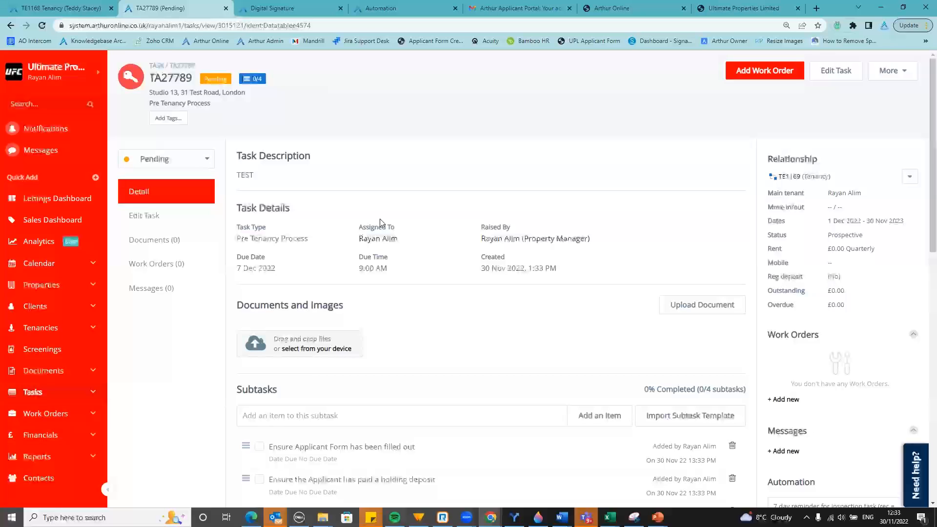
scroll(379, 221, "down", 3)
left_click(264, 300)
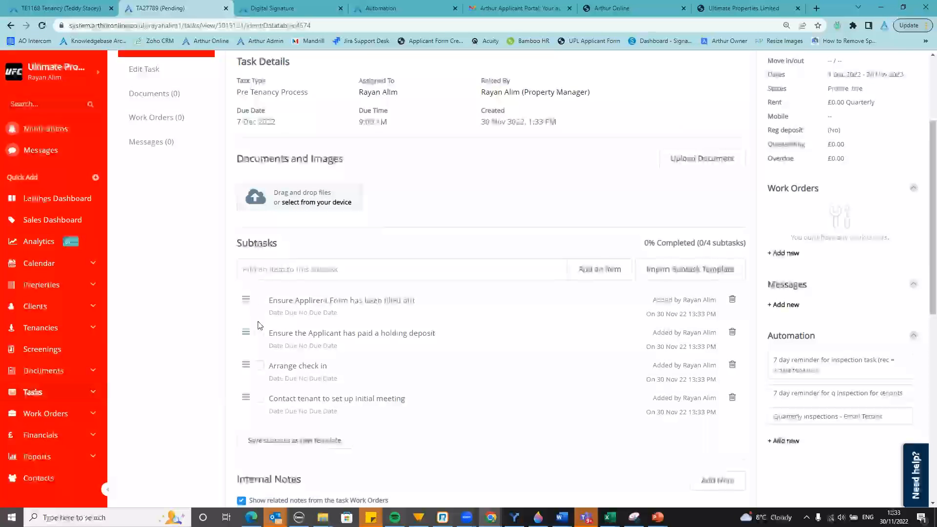
left_click(259, 333)
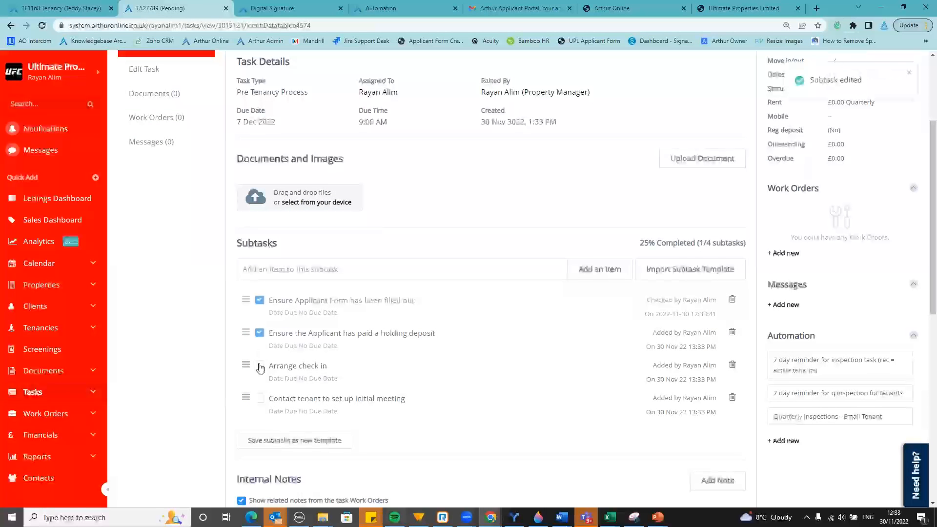
left_click(259, 366)
left_click(259, 398)
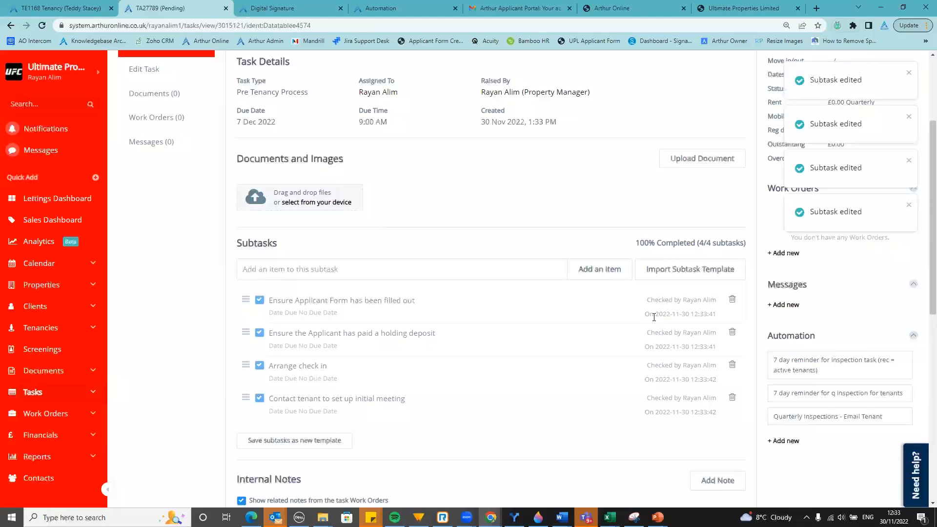
Set task TA27789's status to Completed
scroll(691, 323, "up", 3)
left_click(166, 158)
left_click(188, 203)
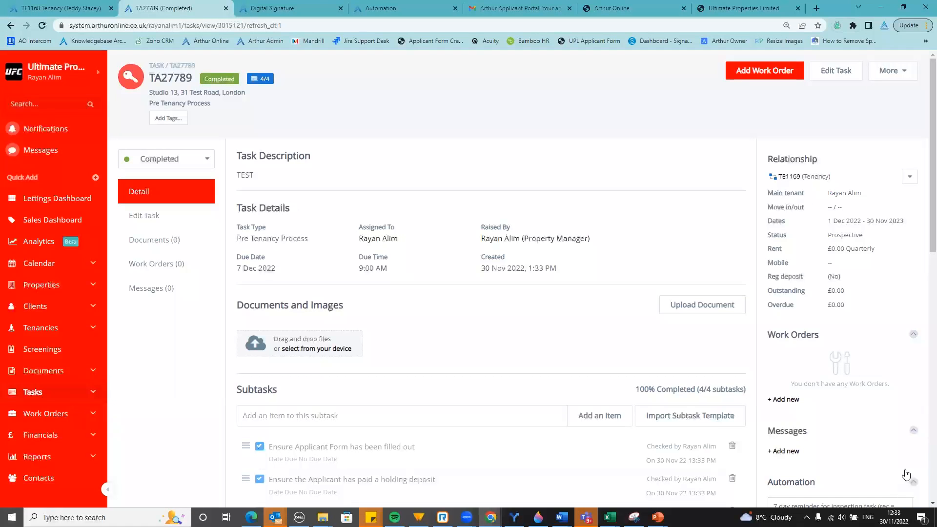
Glance at the Resource Centre help panel, then go to the Ultimate Properties Limited application form tab
left_click(908, 474)
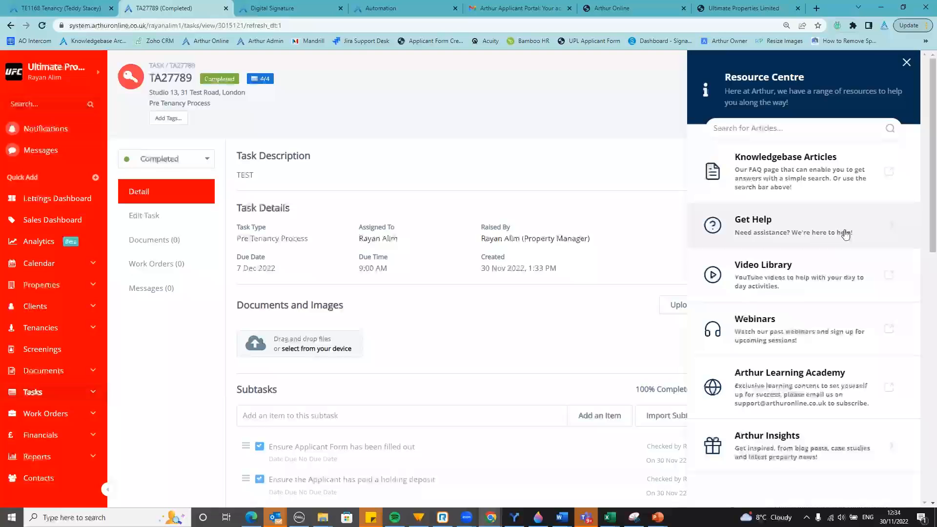
left_click(905, 63)
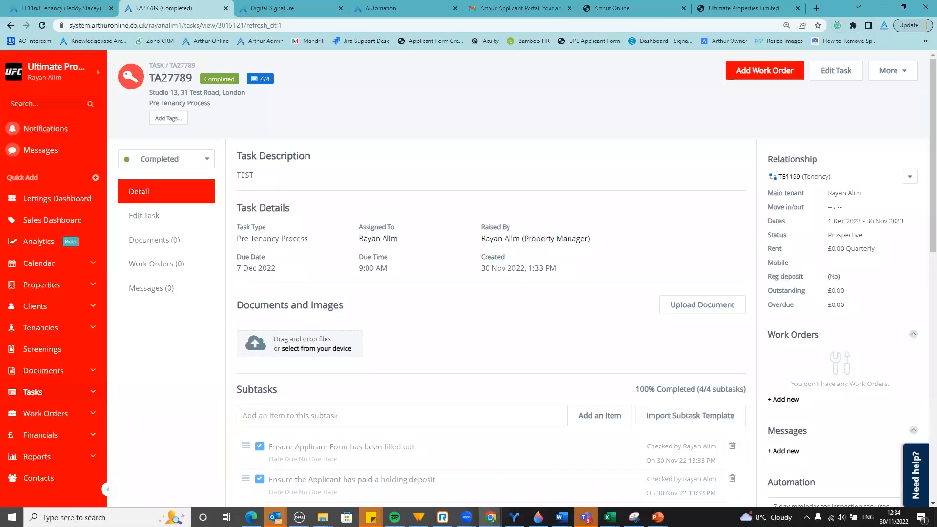
left_click(739, 8)
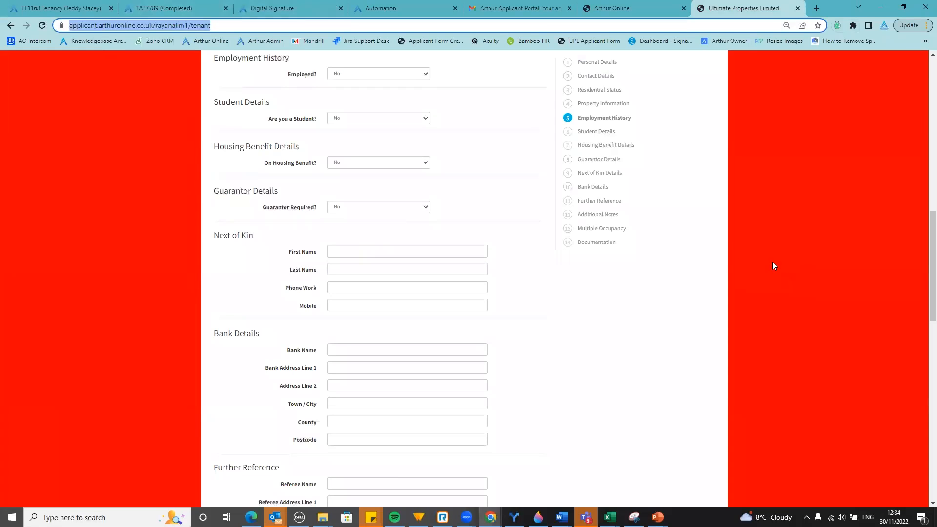
scroll(628, 210, "up", 13)
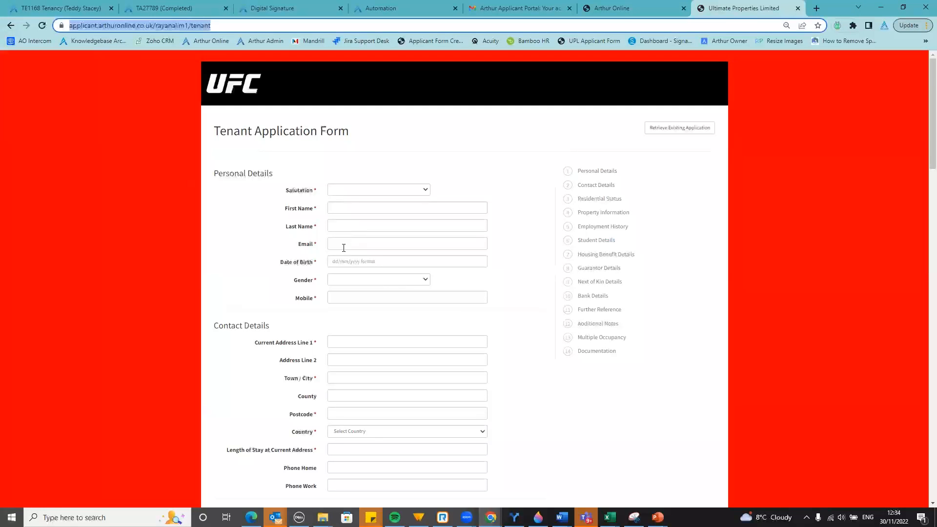
scroll(322, 323, "down", 8)
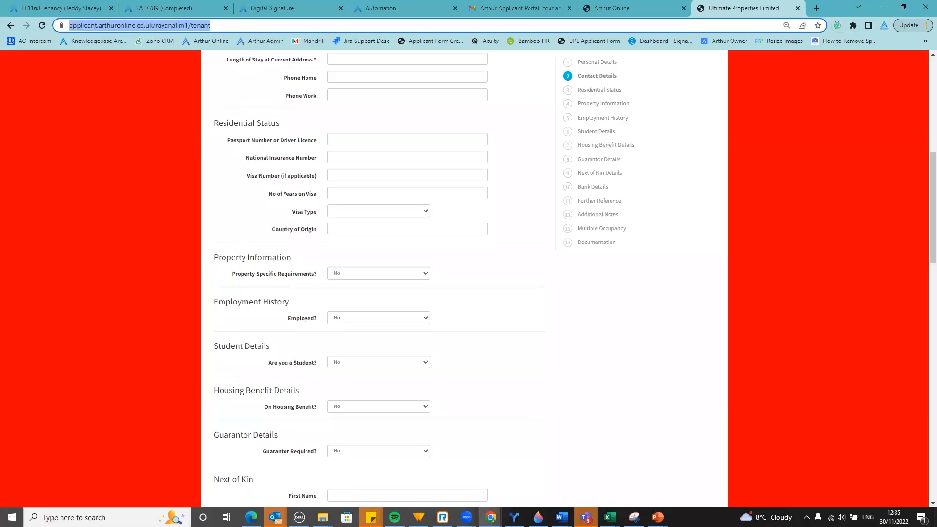
From the TE1168 tab, open Documents > Mail Merge Templates
left_click(61, 8)
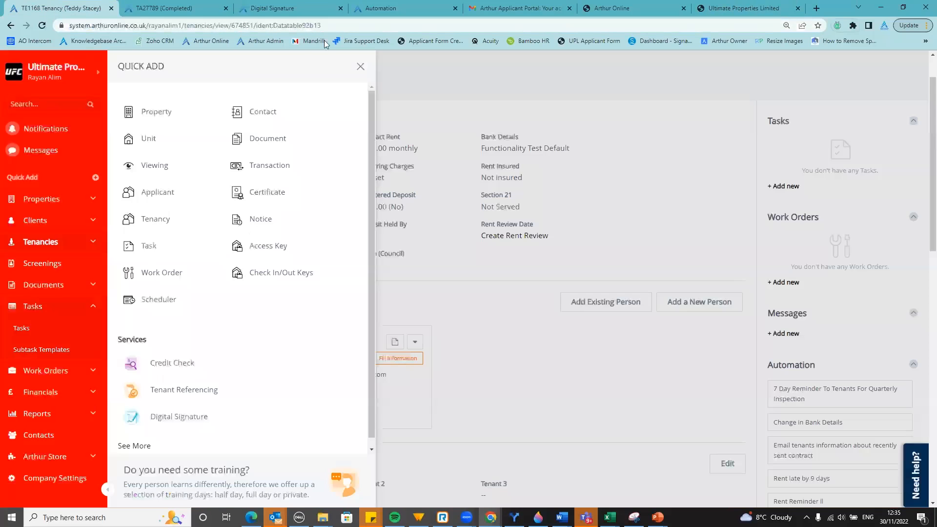
left_click(360, 66)
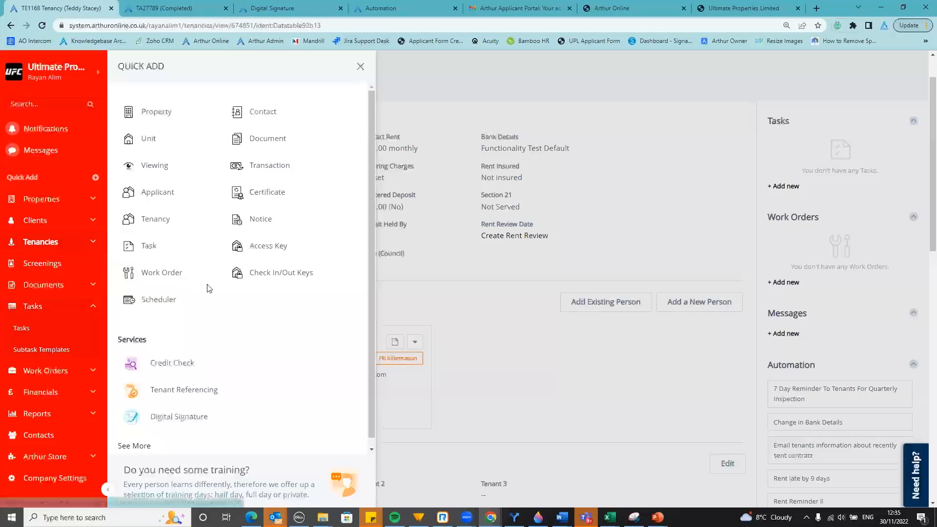
left_click(92, 287)
left_click(83, 347)
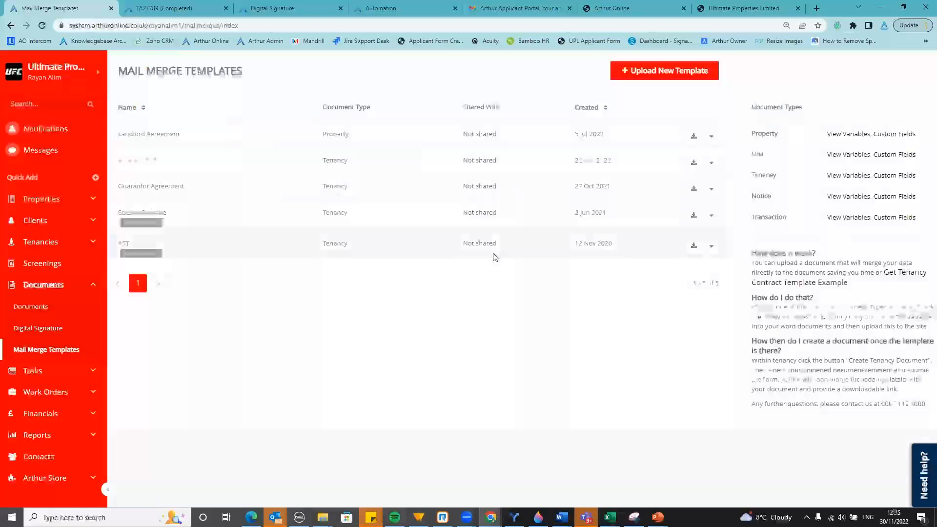